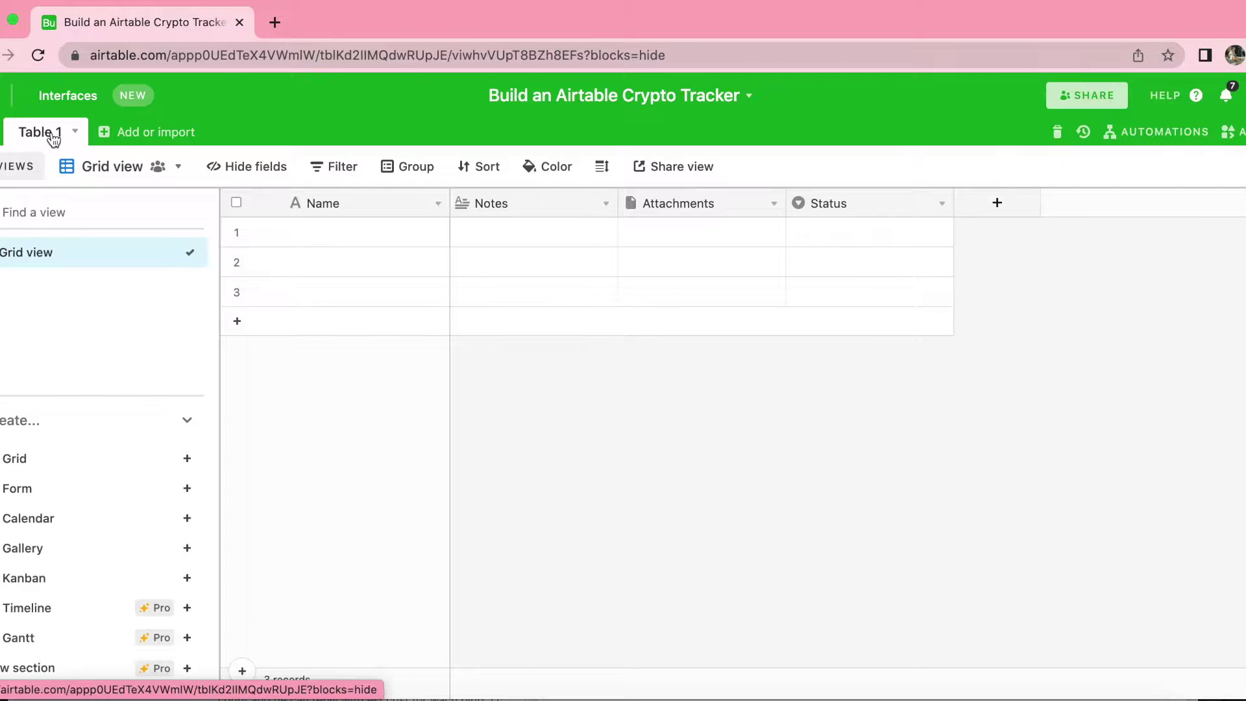
Rename the Table 1 tab to 'Coin' and bring up the base's apps panel.
double_click(53, 134)
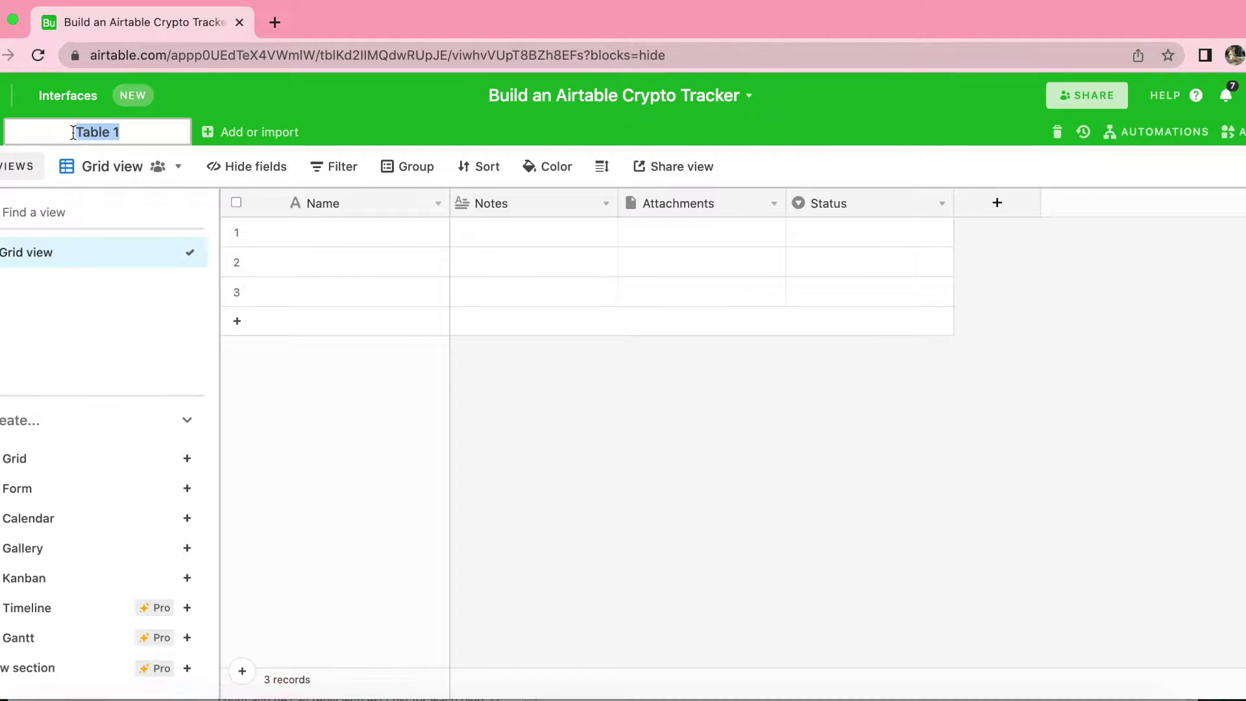
type("Coin")
key("Return")
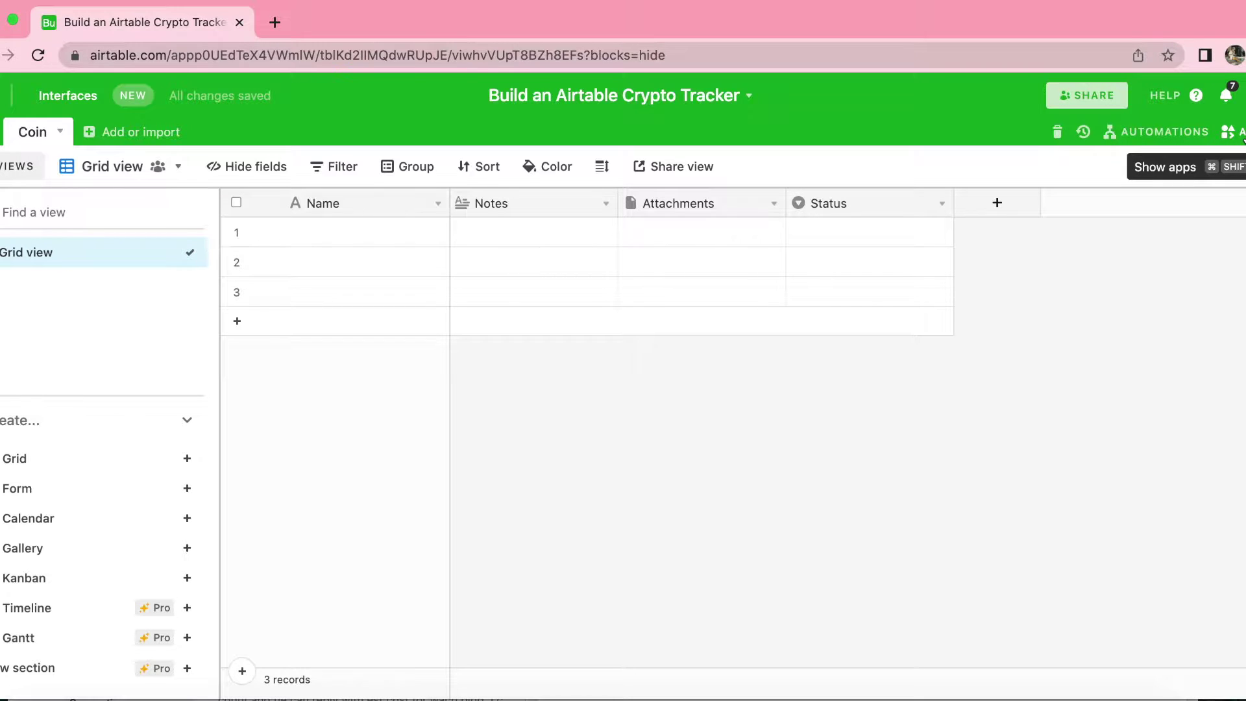
left_click(1241, 133)
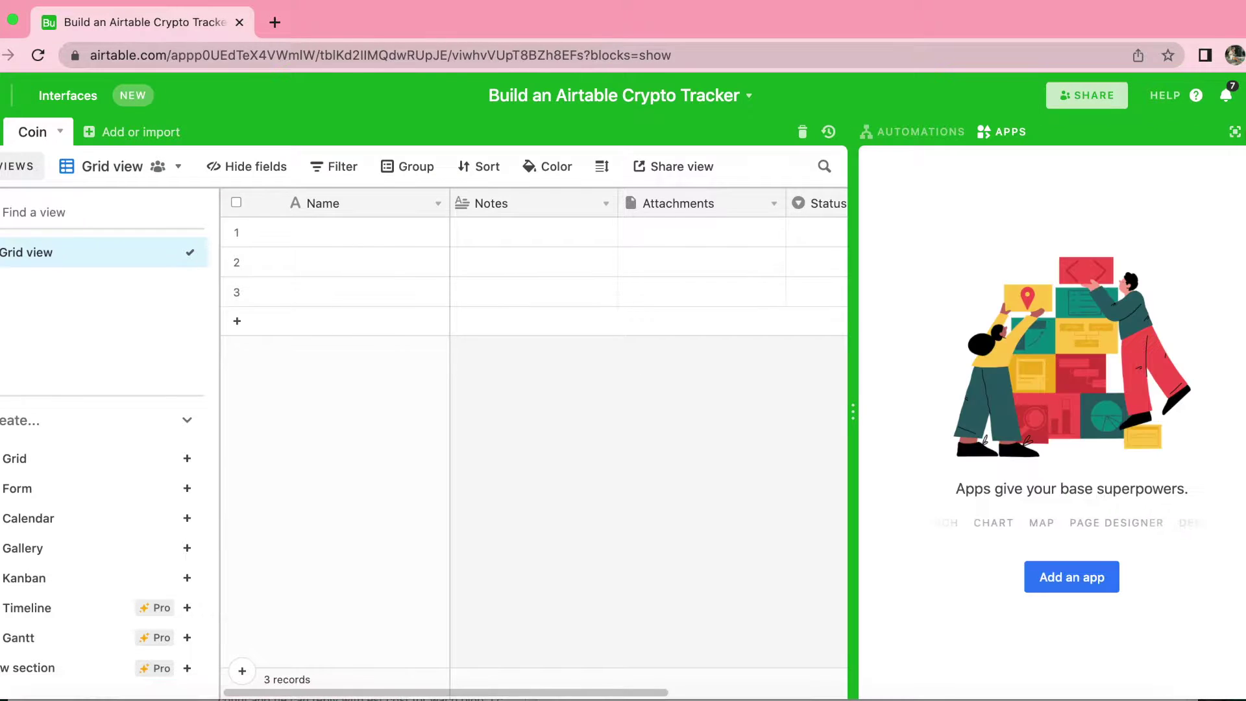
Install the Data Fetcher app from the Marketplace and start signing up with Google.
left_click(1070, 581)
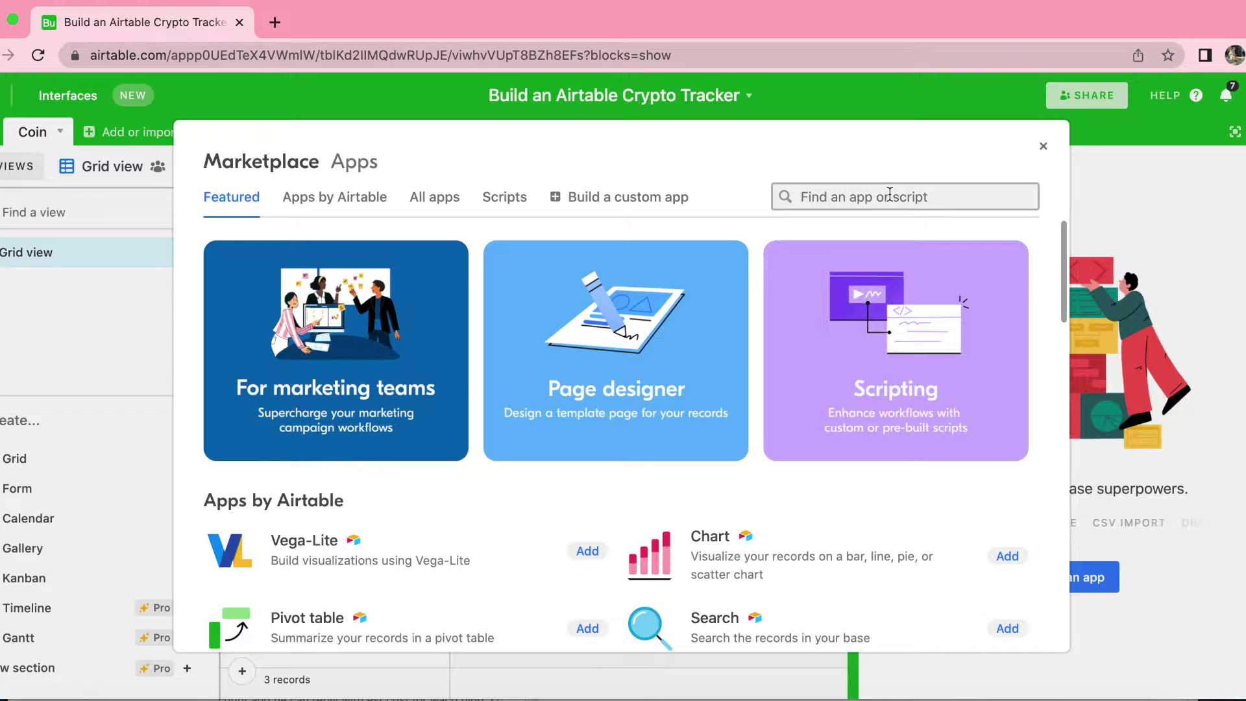
type("data fet")
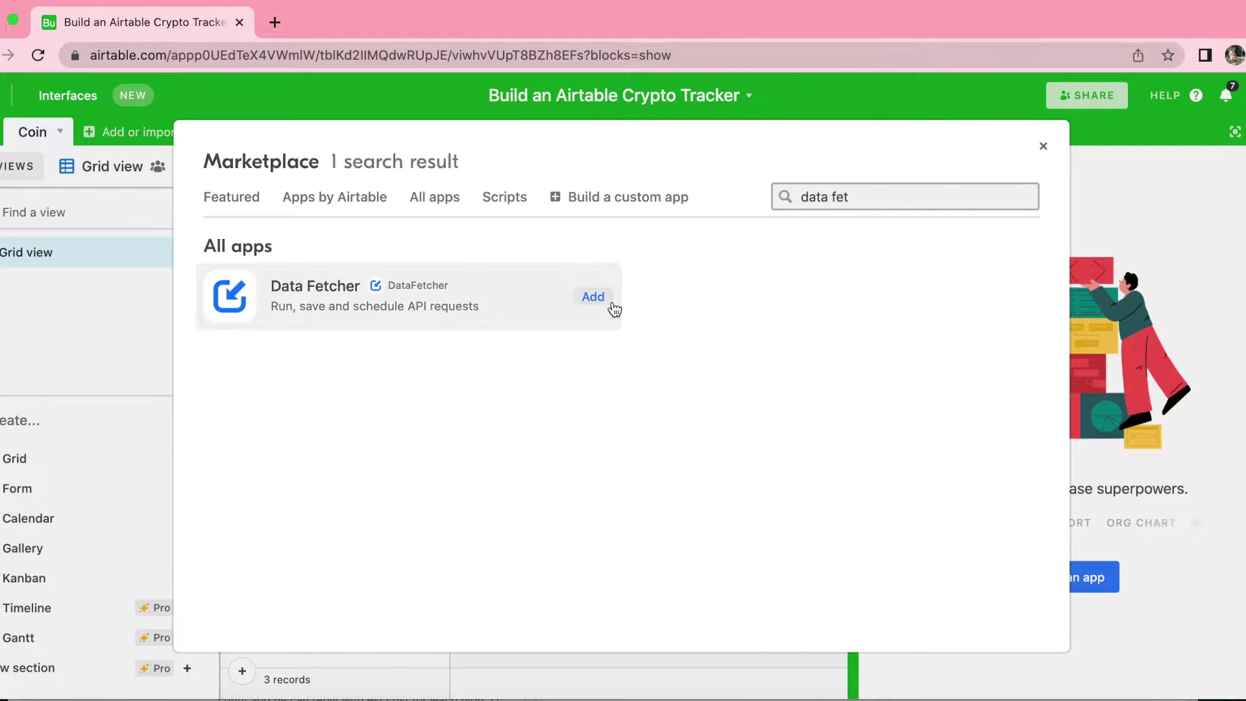
left_click(593, 297)
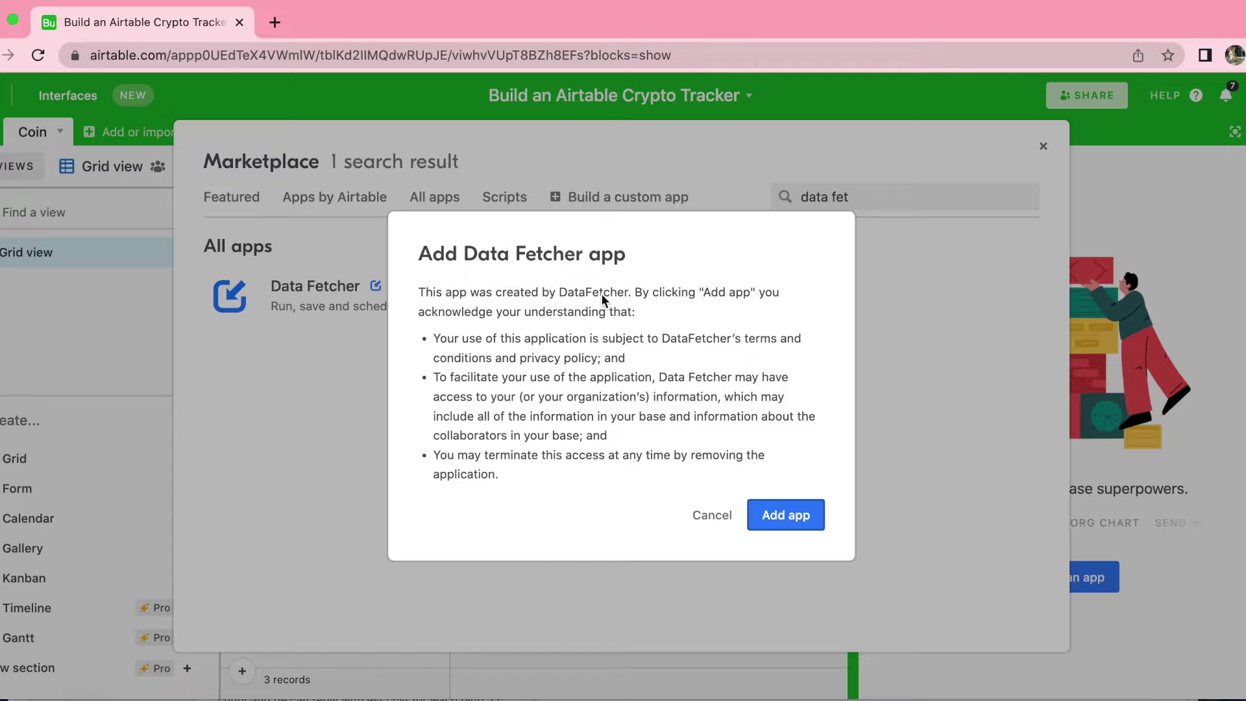
left_click(799, 515)
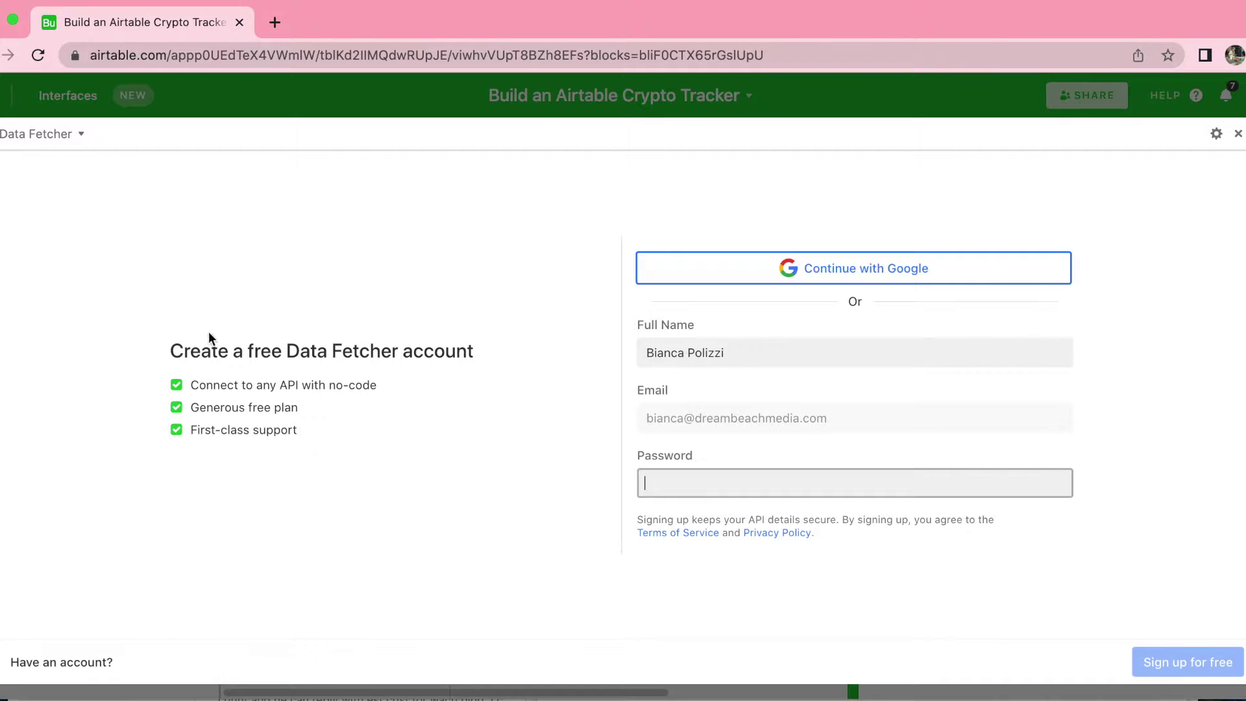
left_click(831, 275)
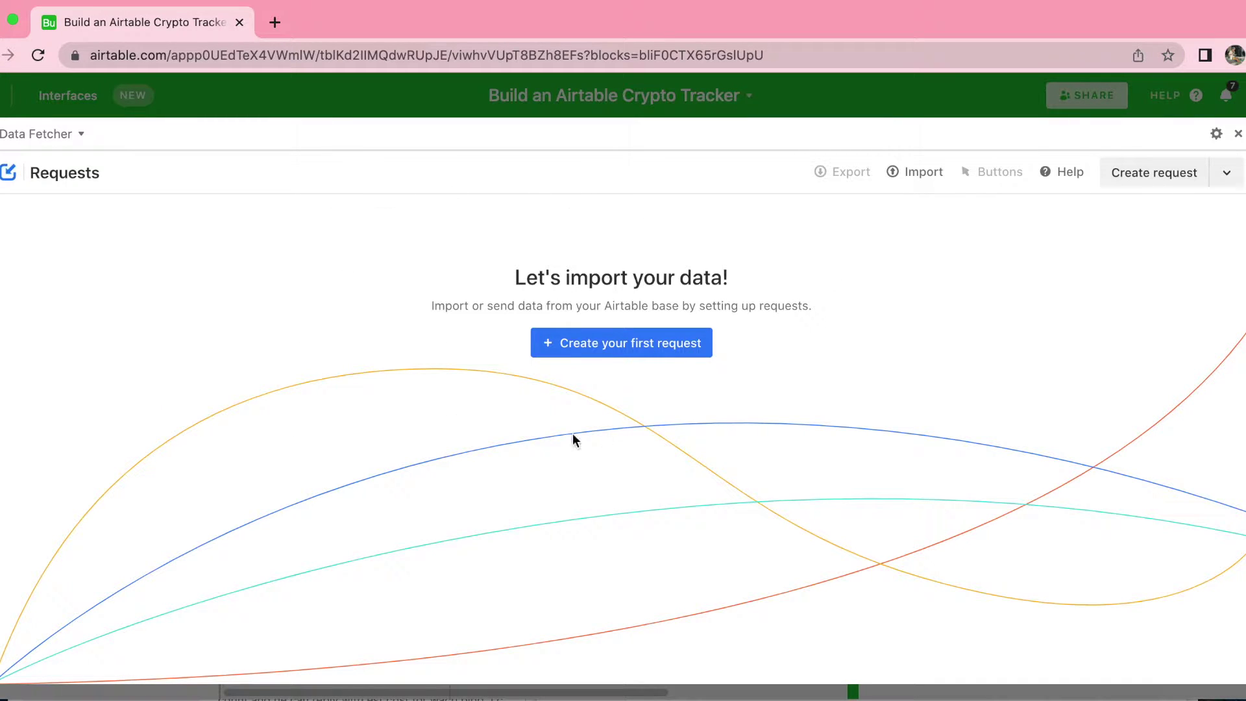
Create the first Data Fetcher request and name it 'Crypto Tracker'.
left_click(614, 360)
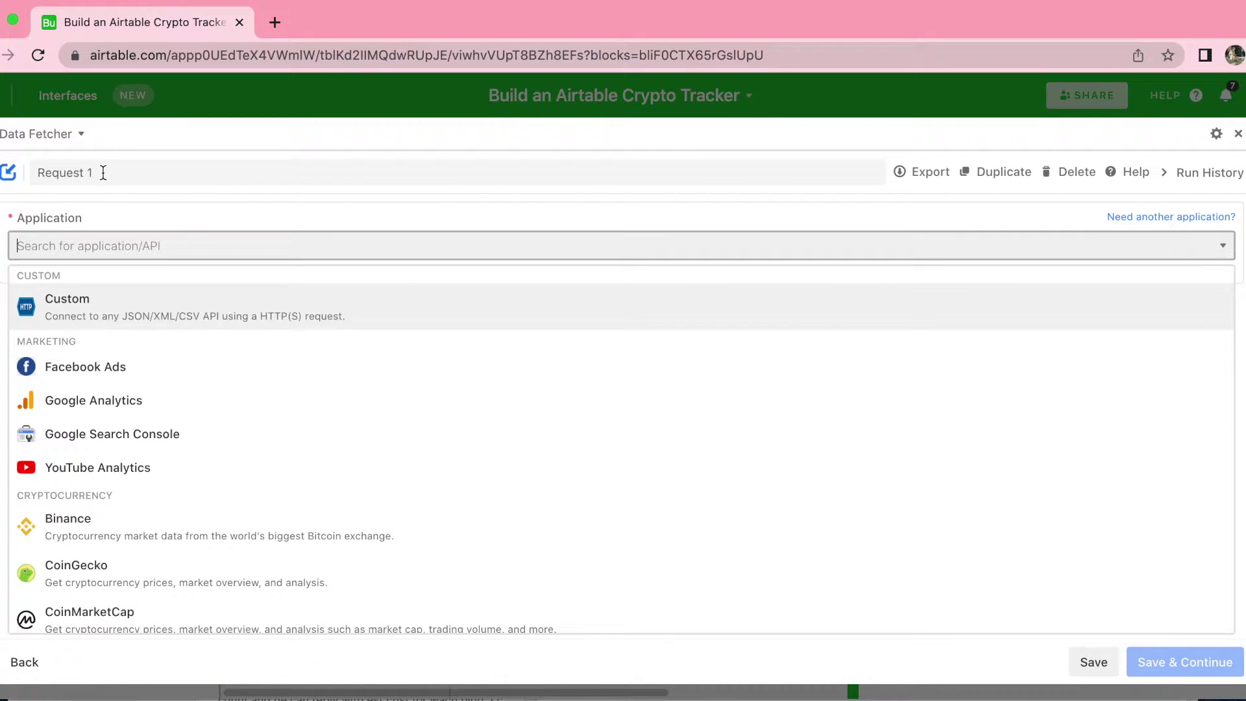
left_click_drag(103, 173, 25, 176)
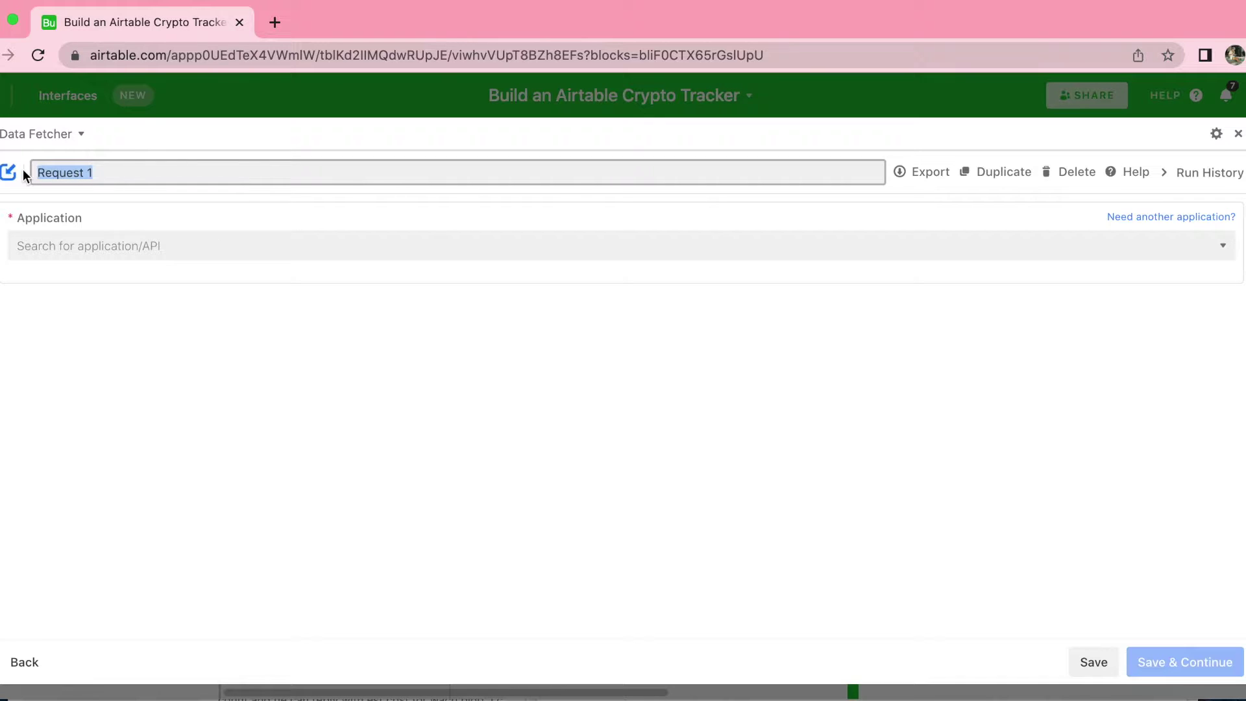
type("Crypto Tracker")
Point the request at CoinGecko's latest market data endpoint and save it.
left_click(172, 200)
left_click(173, 243)
type("c")
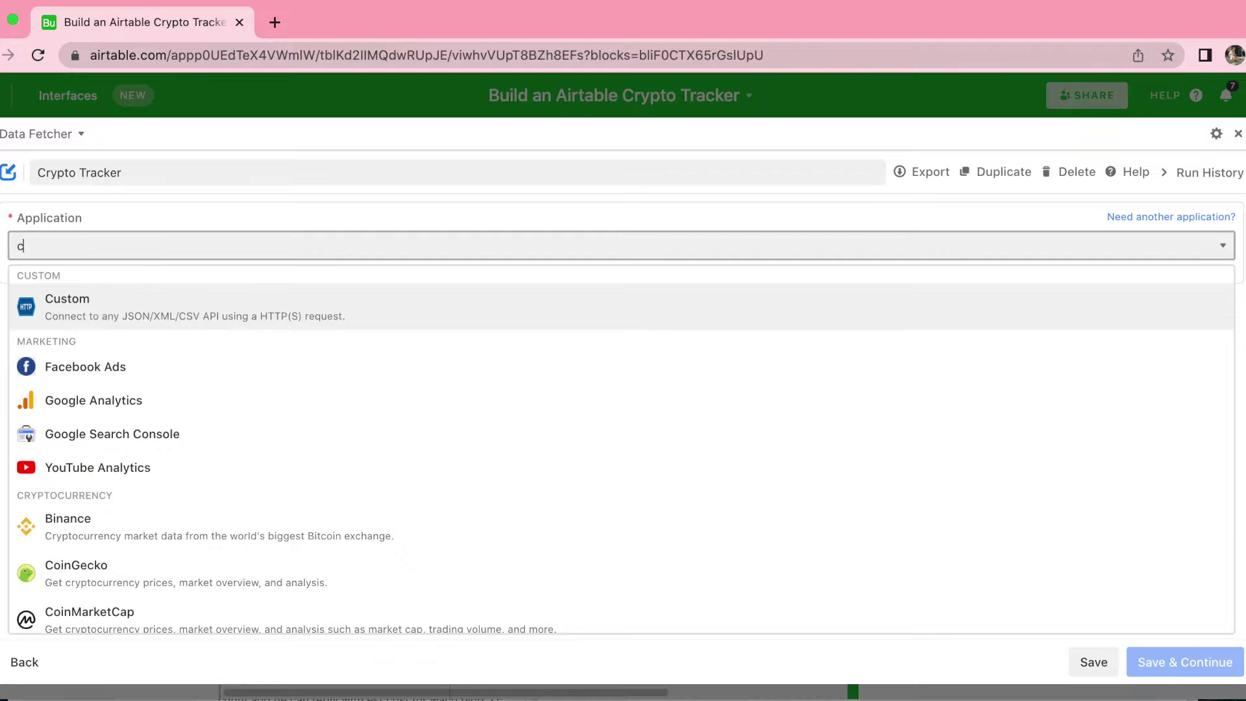
type("oinge")
left_click(154, 306)
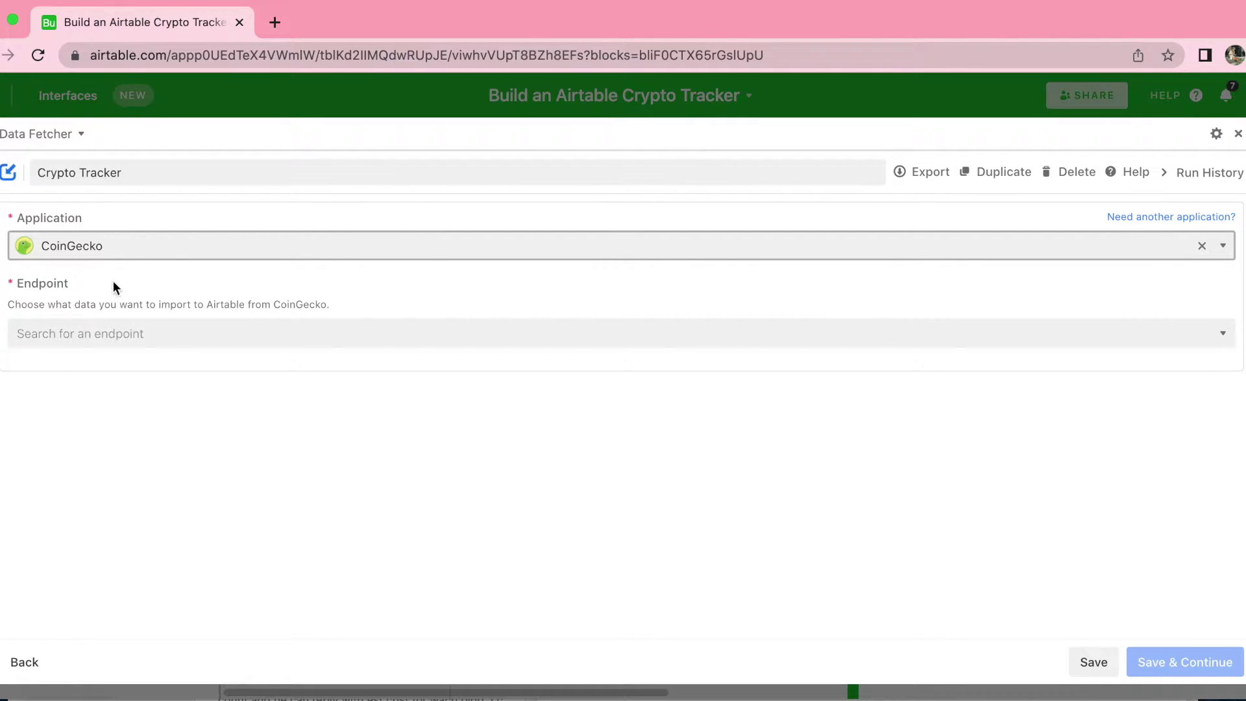
left_click(131, 333)
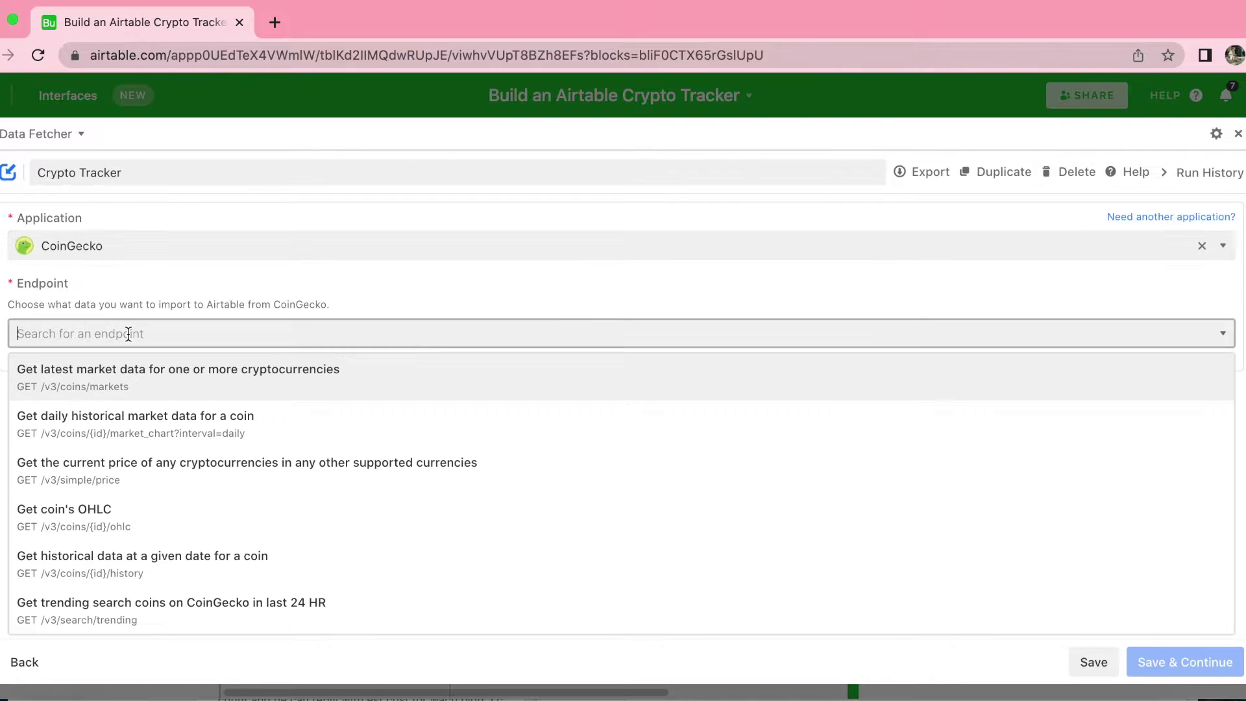
left_click(135, 388)
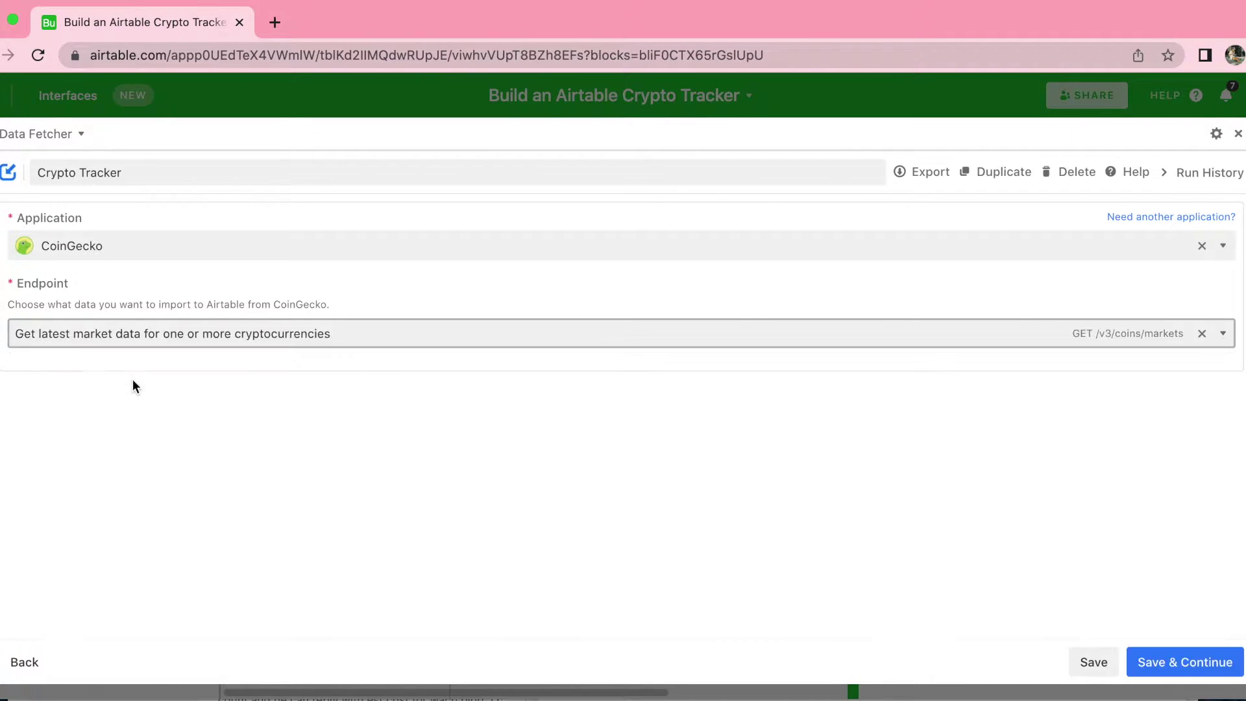
left_click(251, 382)
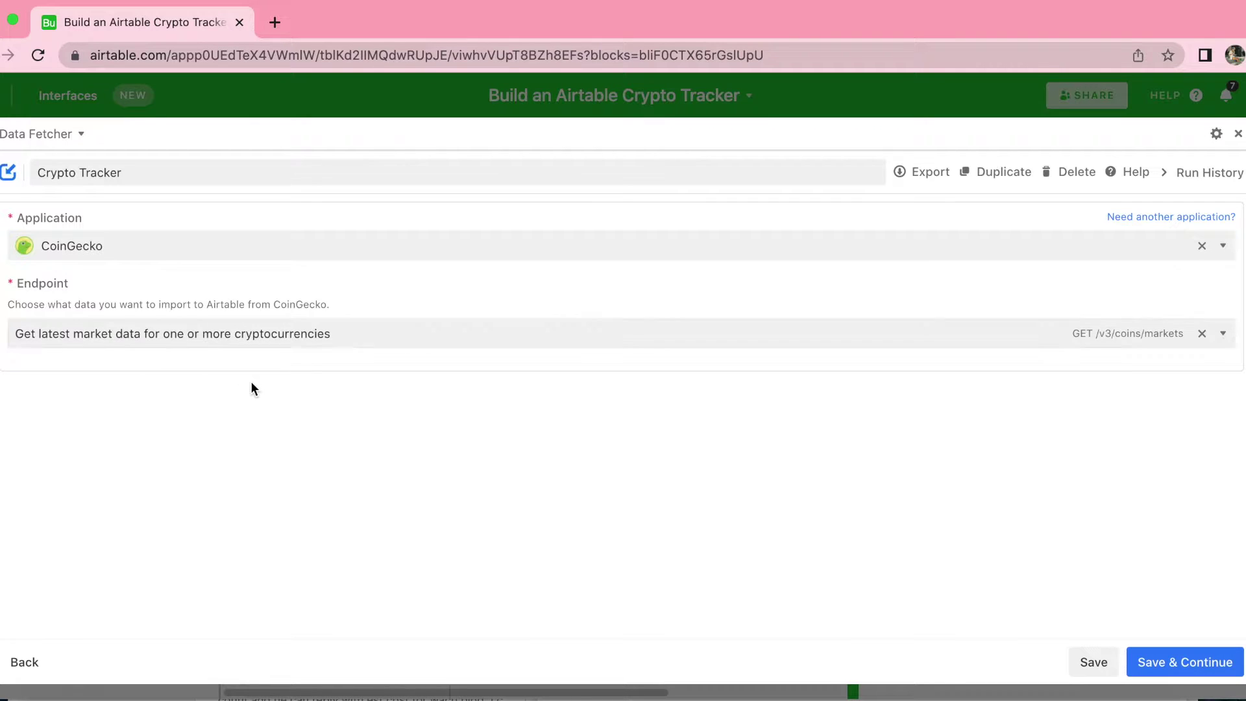
left_click(1211, 663)
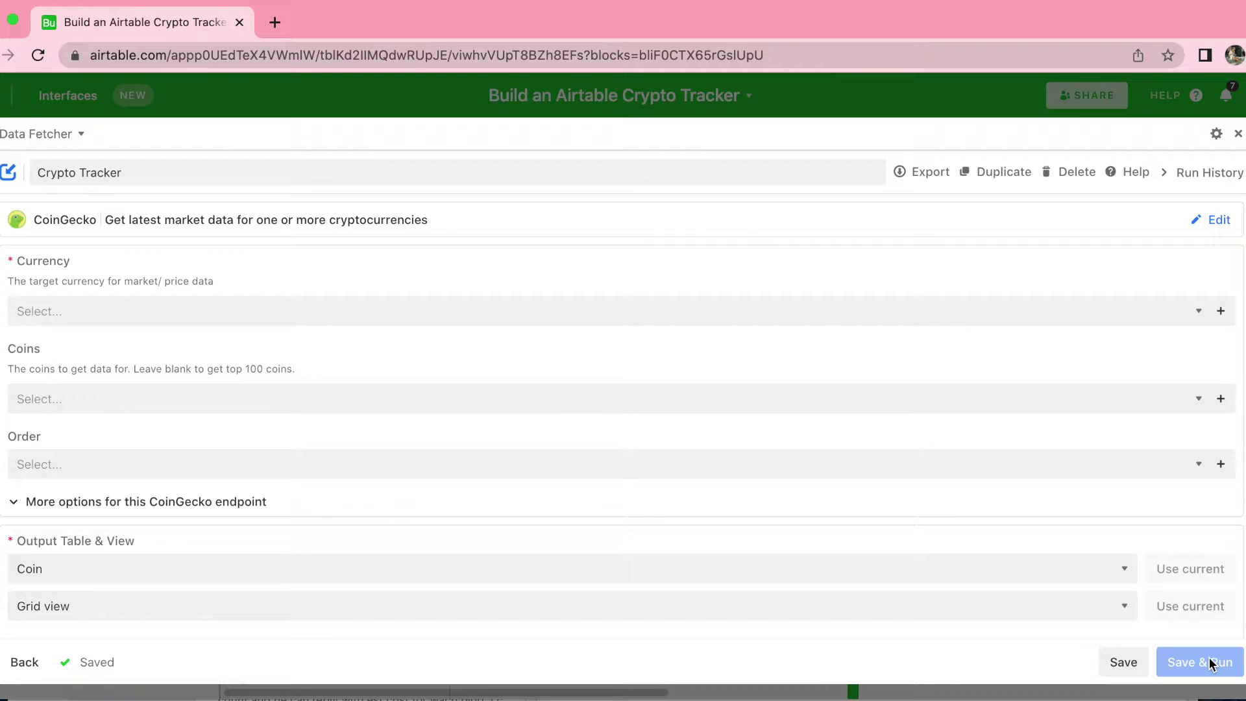
Set the request's target currency to USD.
left_click(404, 317)
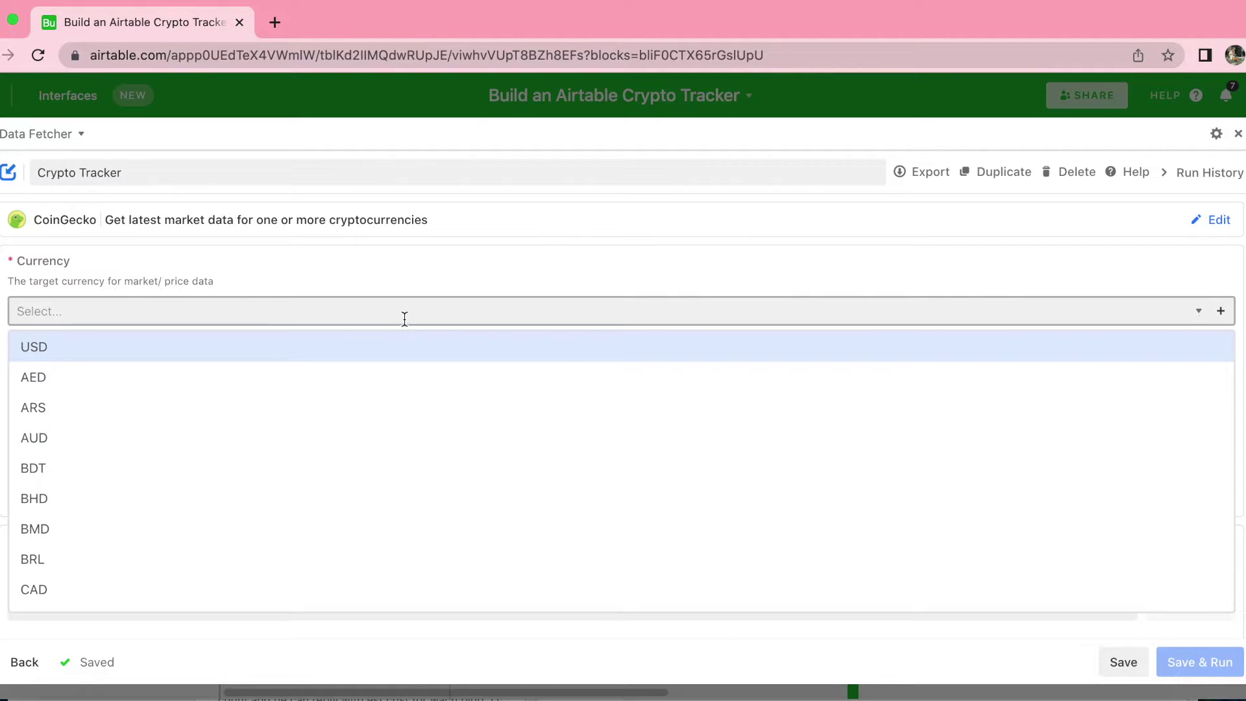
type("usd")
left_click(377, 347)
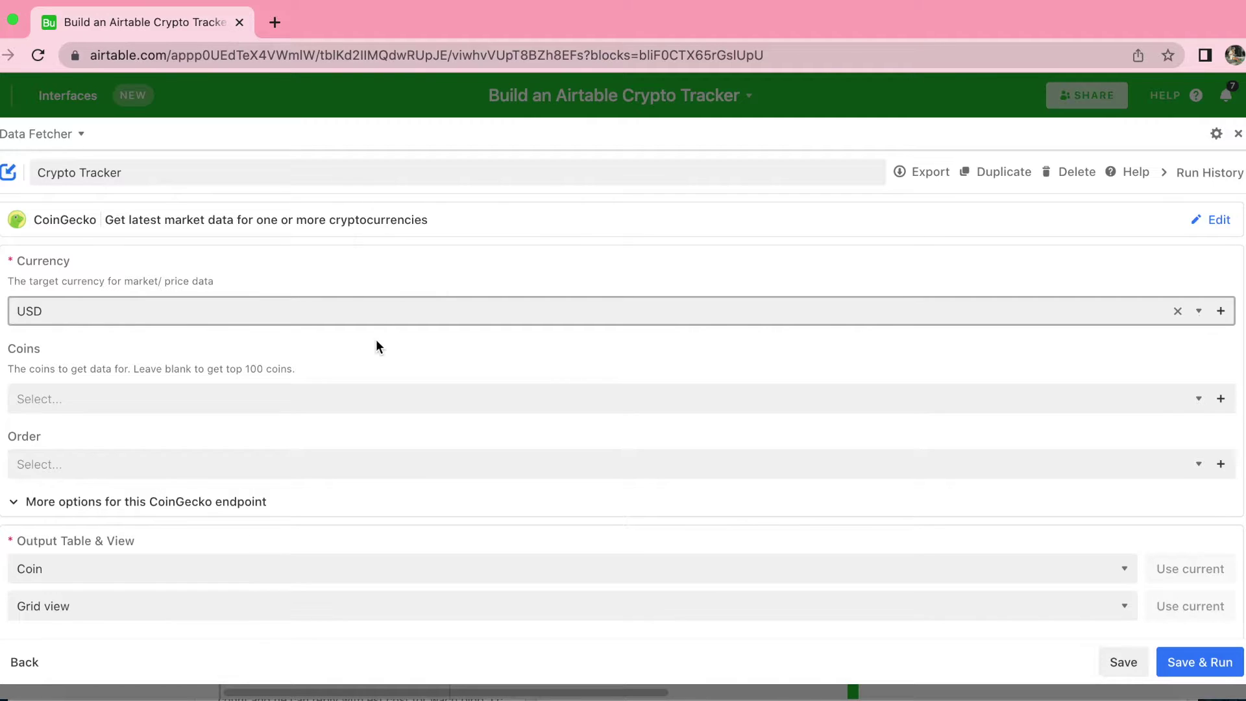
left_click(93, 260)
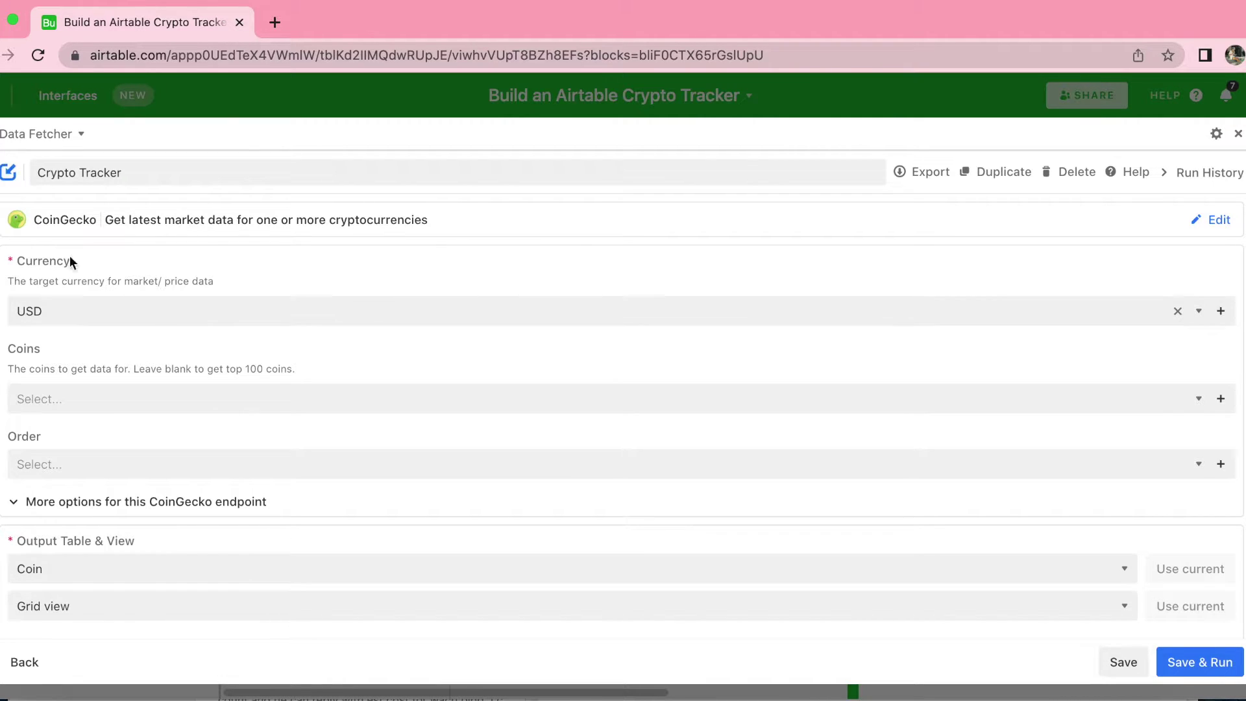
Add Bitcoin, Ethereum, Tether, USD Coin and Terra as the coins to fetch.
left_click(208, 402)
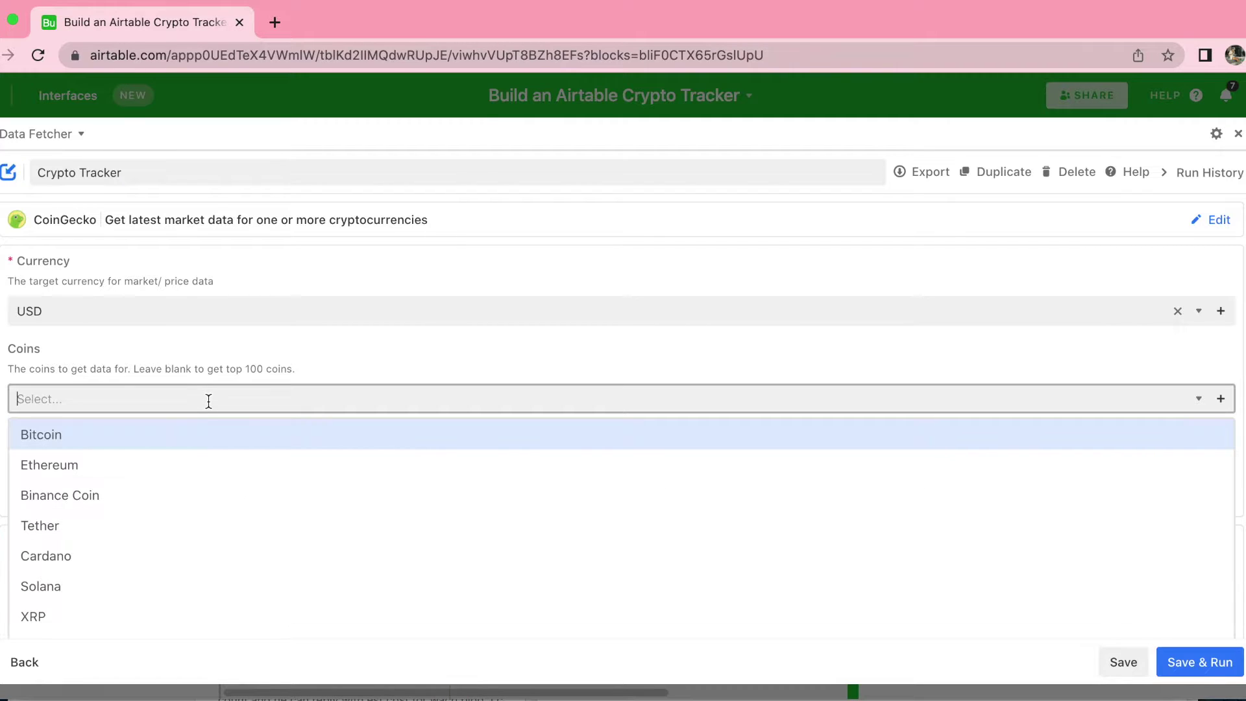
left_click(205, 436)
left_click(227, 395)
left_click(171, 436)
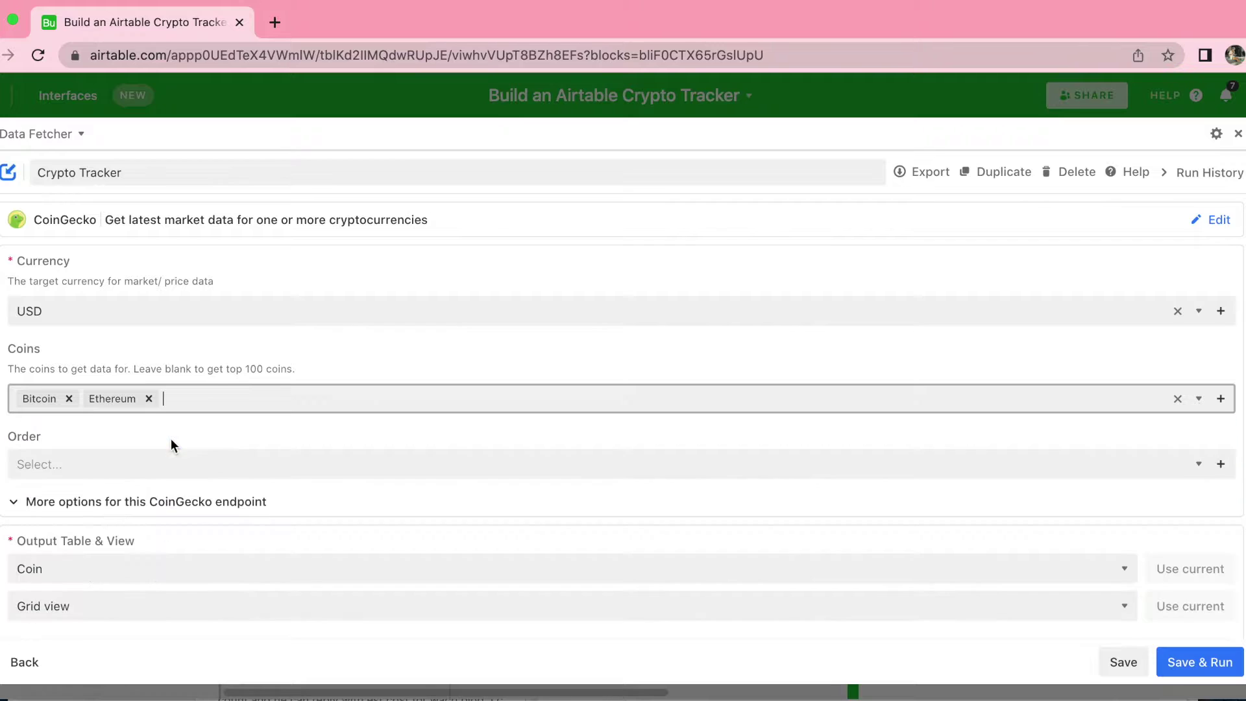
left_click(206, 407)
left_click(128, 477)
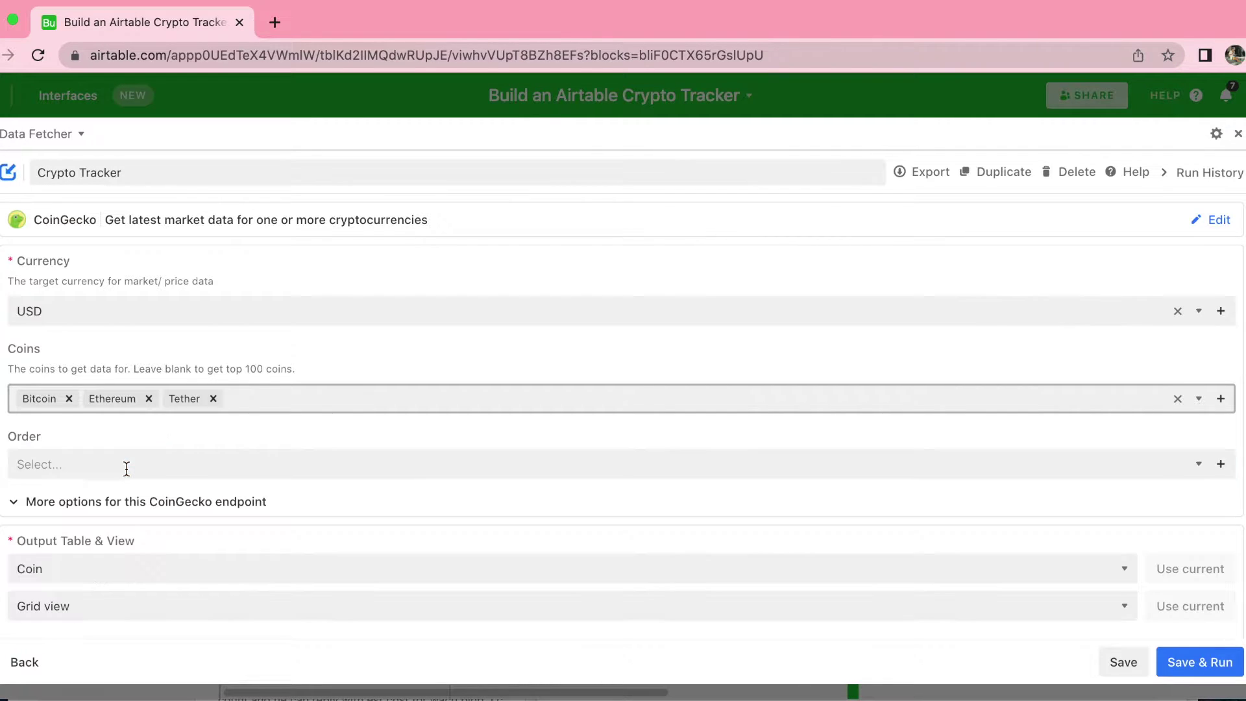
left_click(248, 398)
left_click(131, 615)
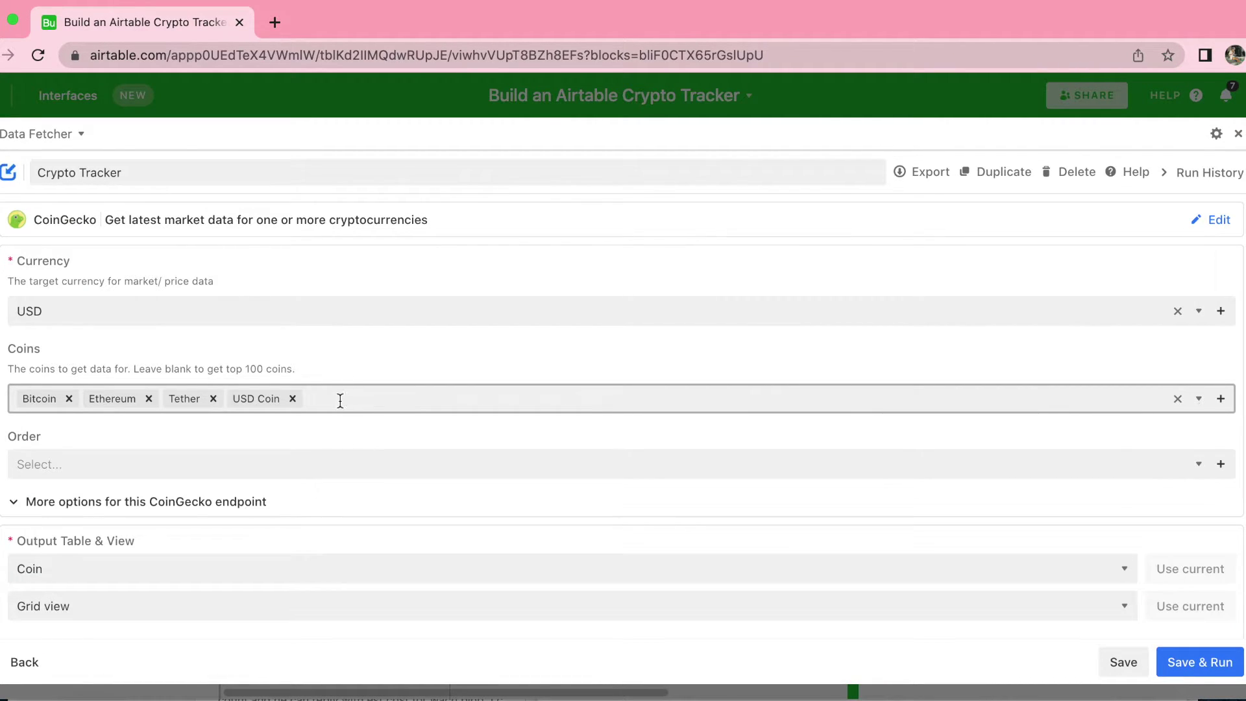
left_click(339, 400)
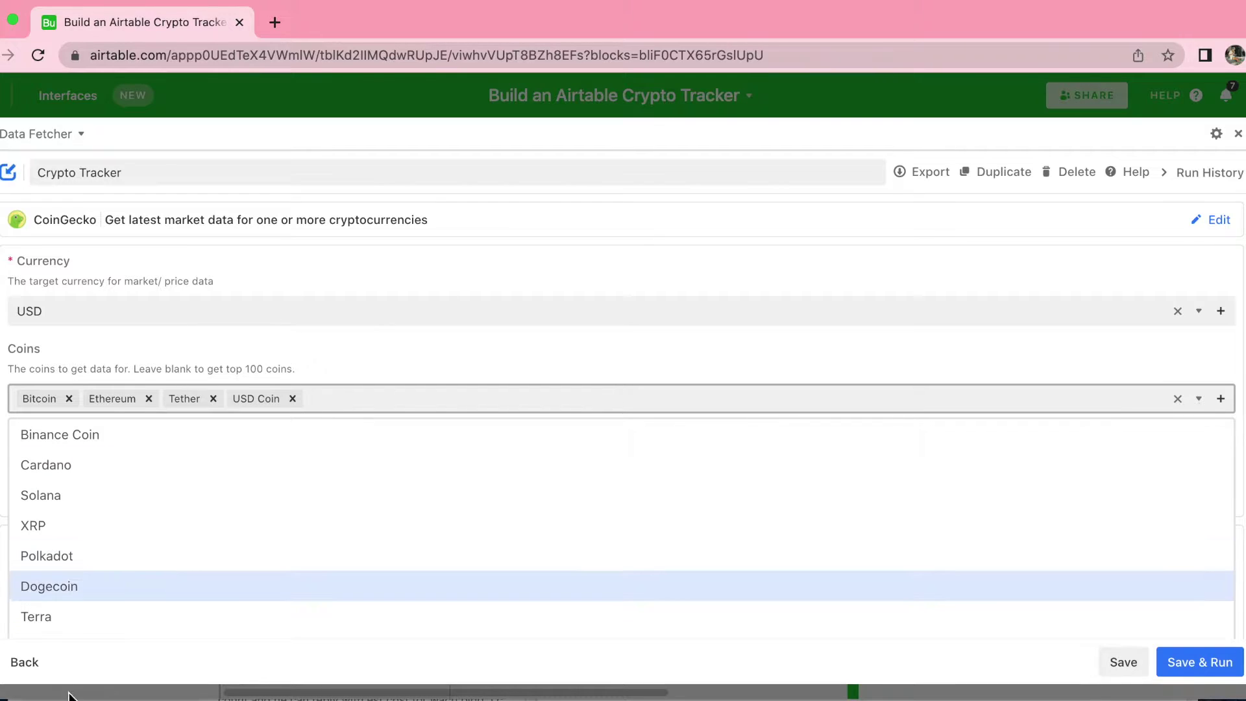
type("terra")
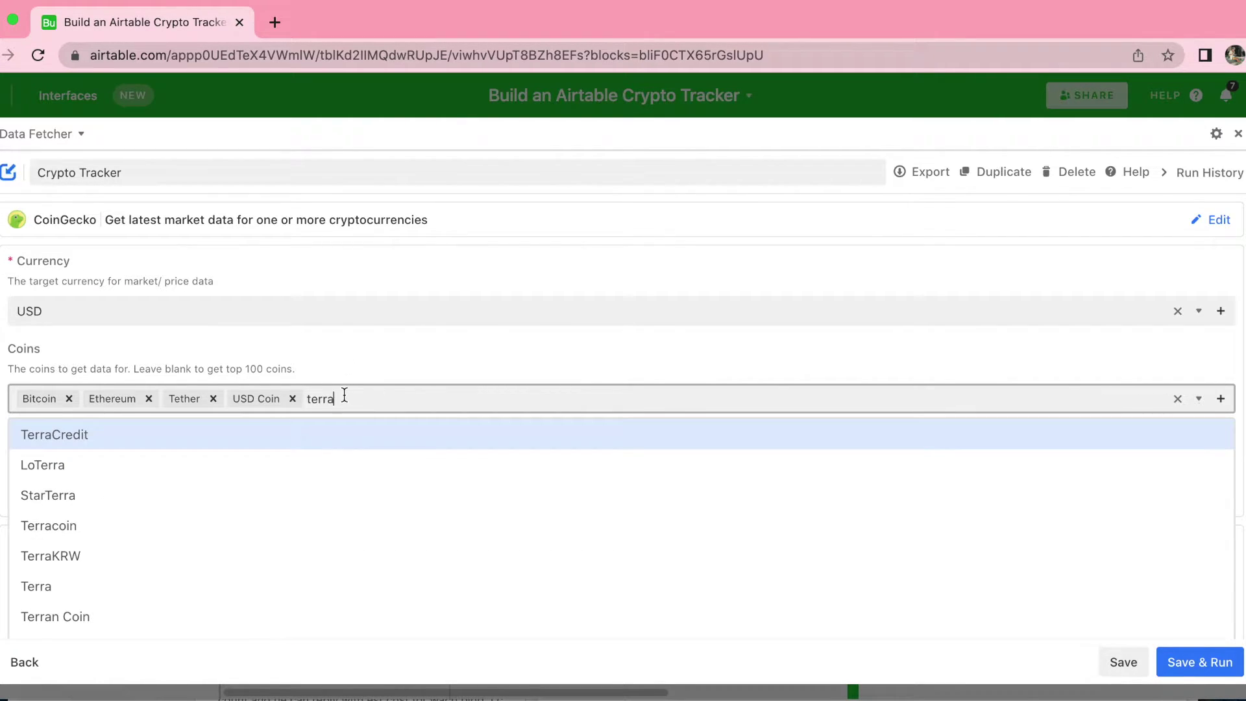
left_click(107, 588)
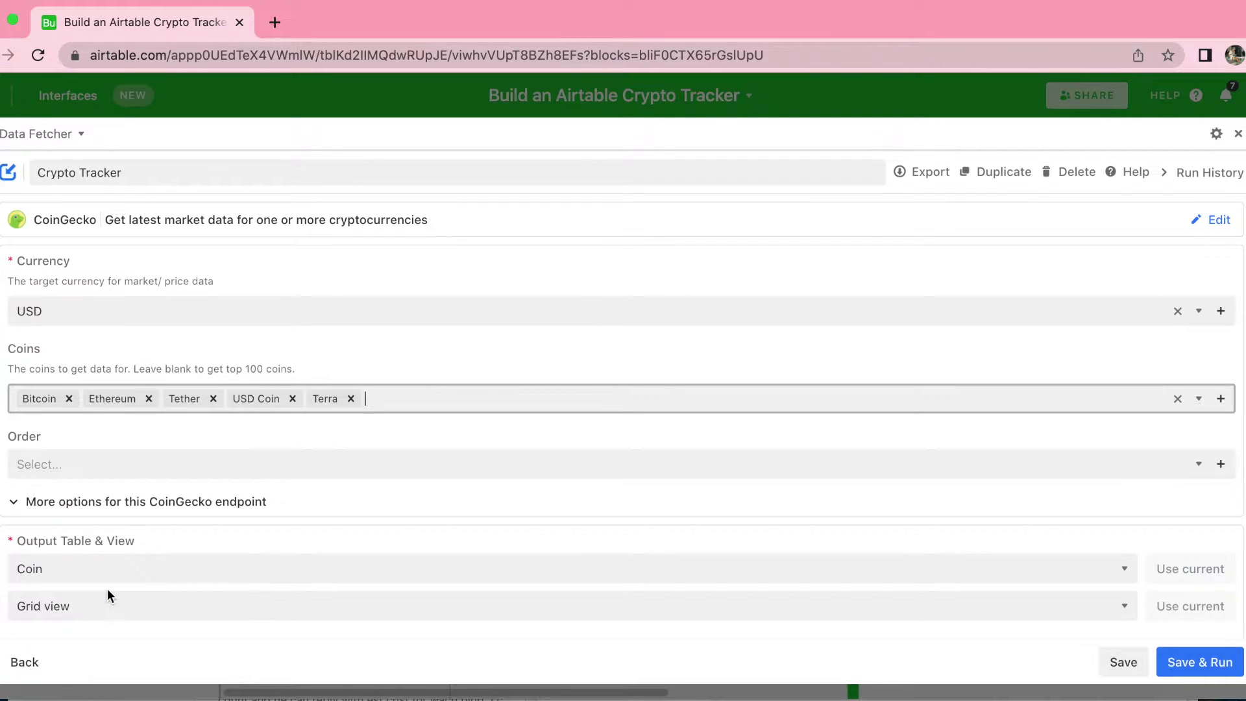
scroll(286, 500, "down", 3)
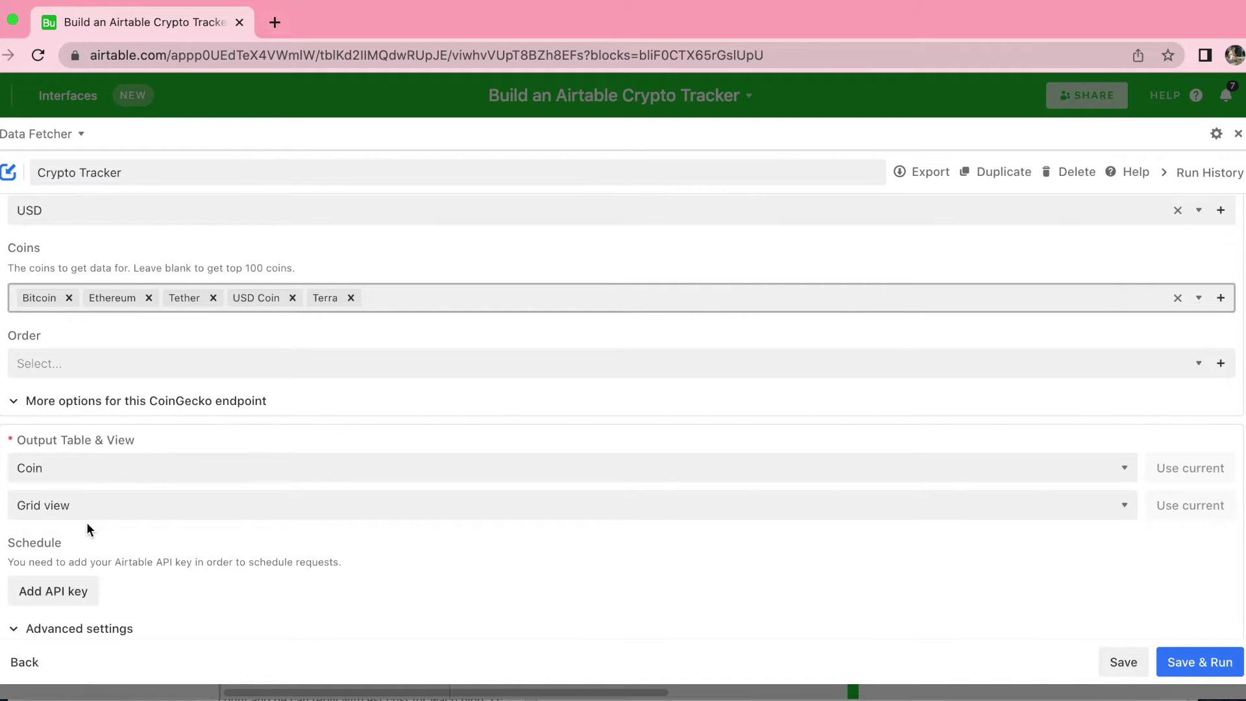
left_click(1209, 660)
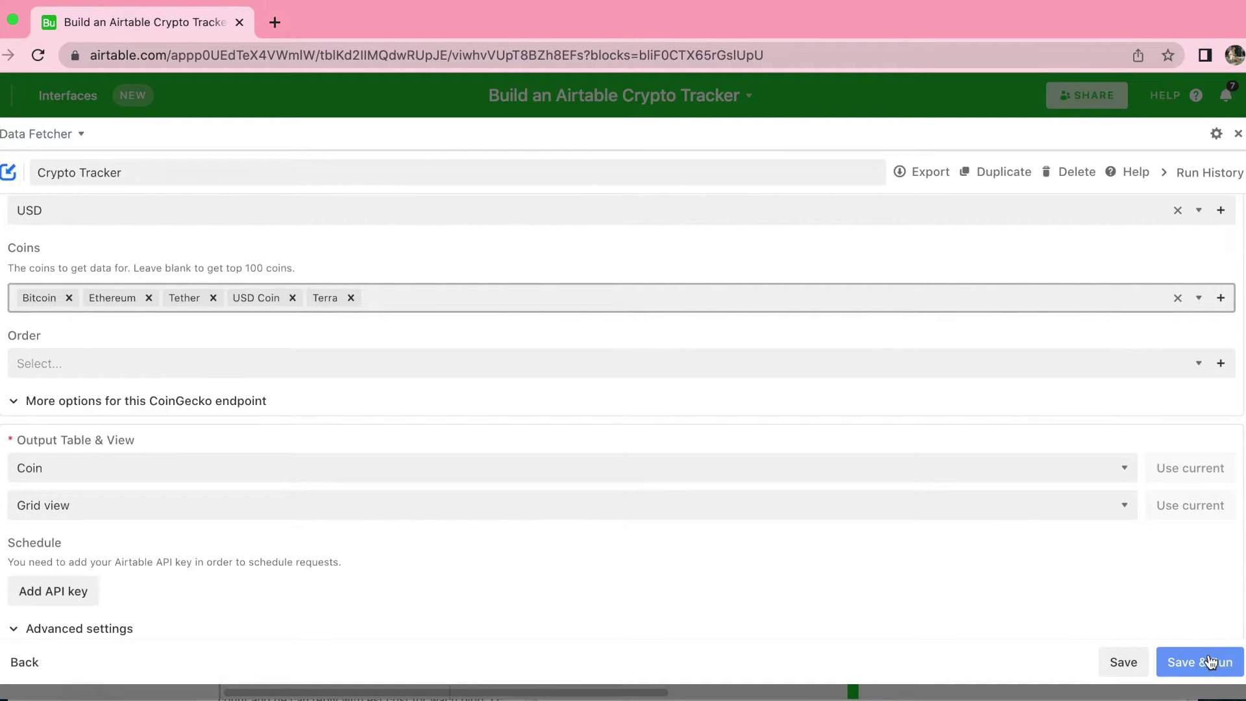
Save and run the request, confirm the output-table update, and exclude the Id field.
left_click(1209, 659)
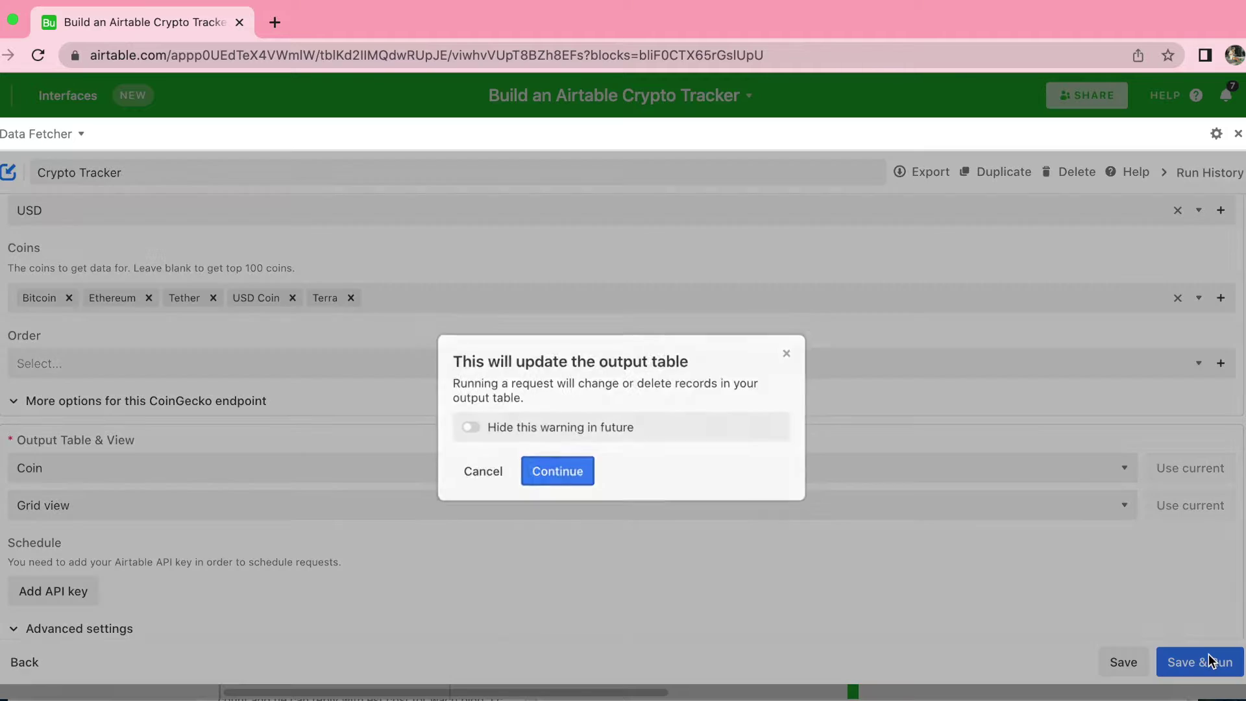
left_click(557, 472)
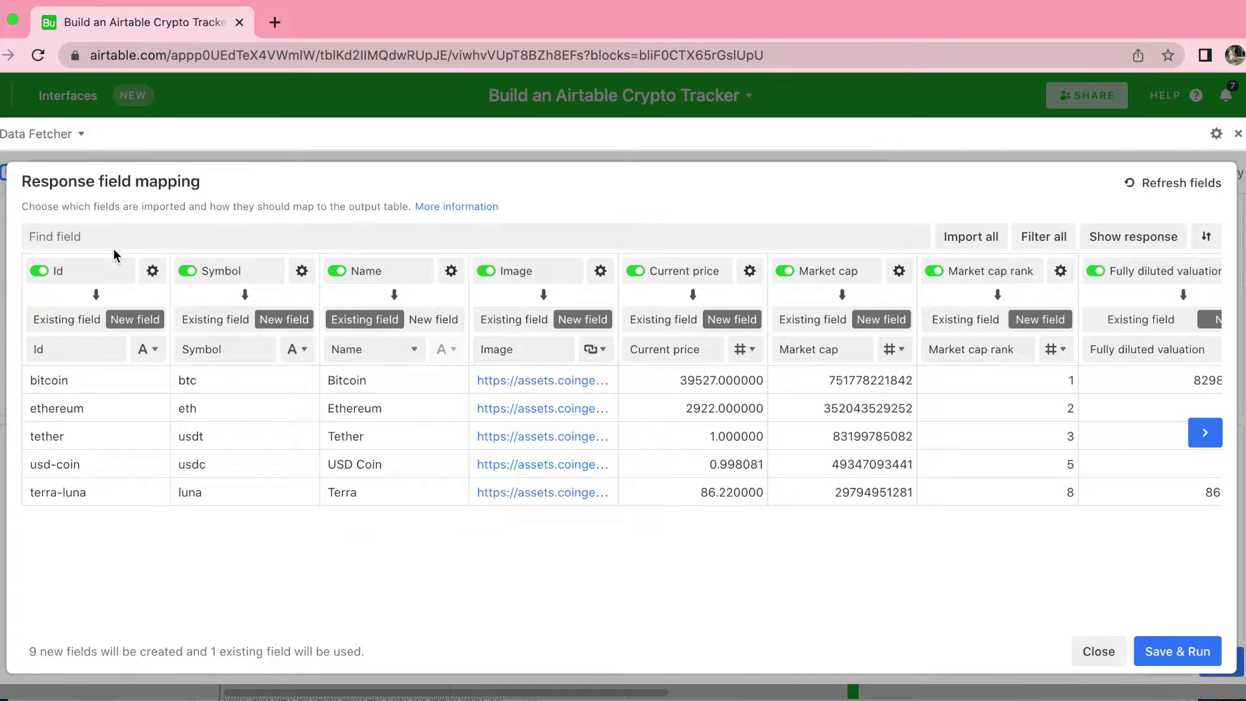
left_click(50, 272)
left_click(50, 272)
left_click(39, 271)
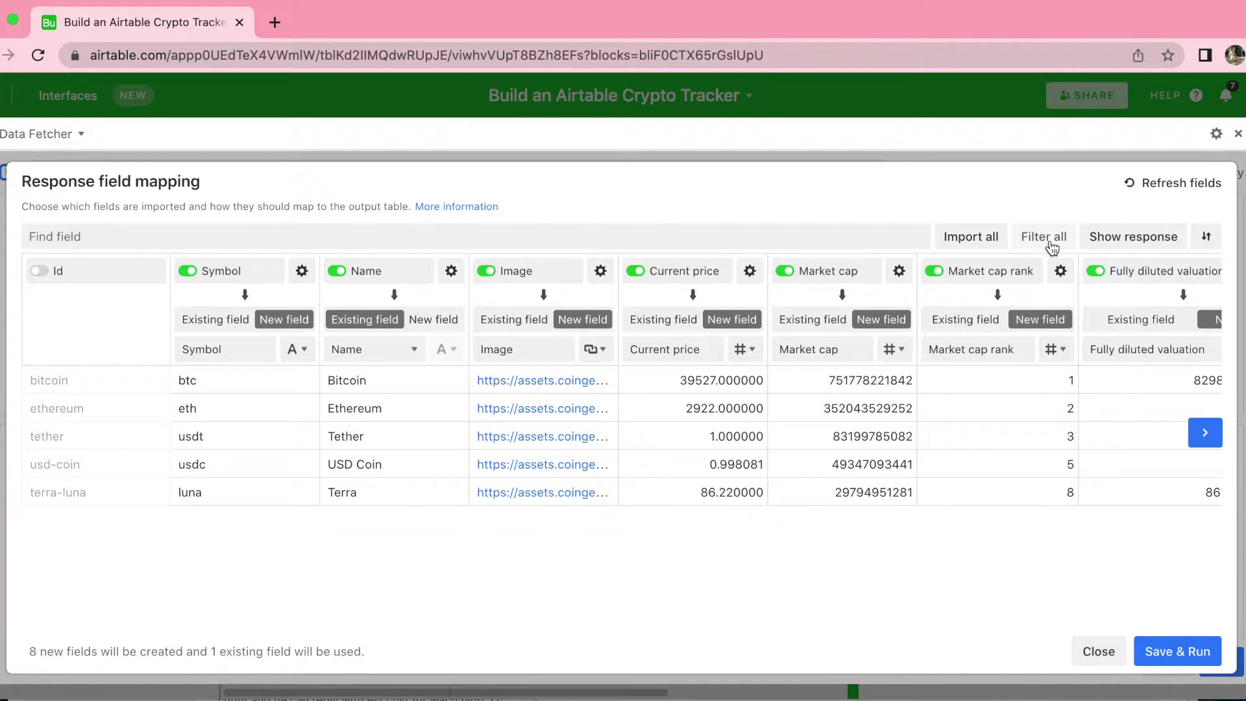
Import only the Name, Symbol, Current price and Price change 24h response fields.
left_click(1051, 243)
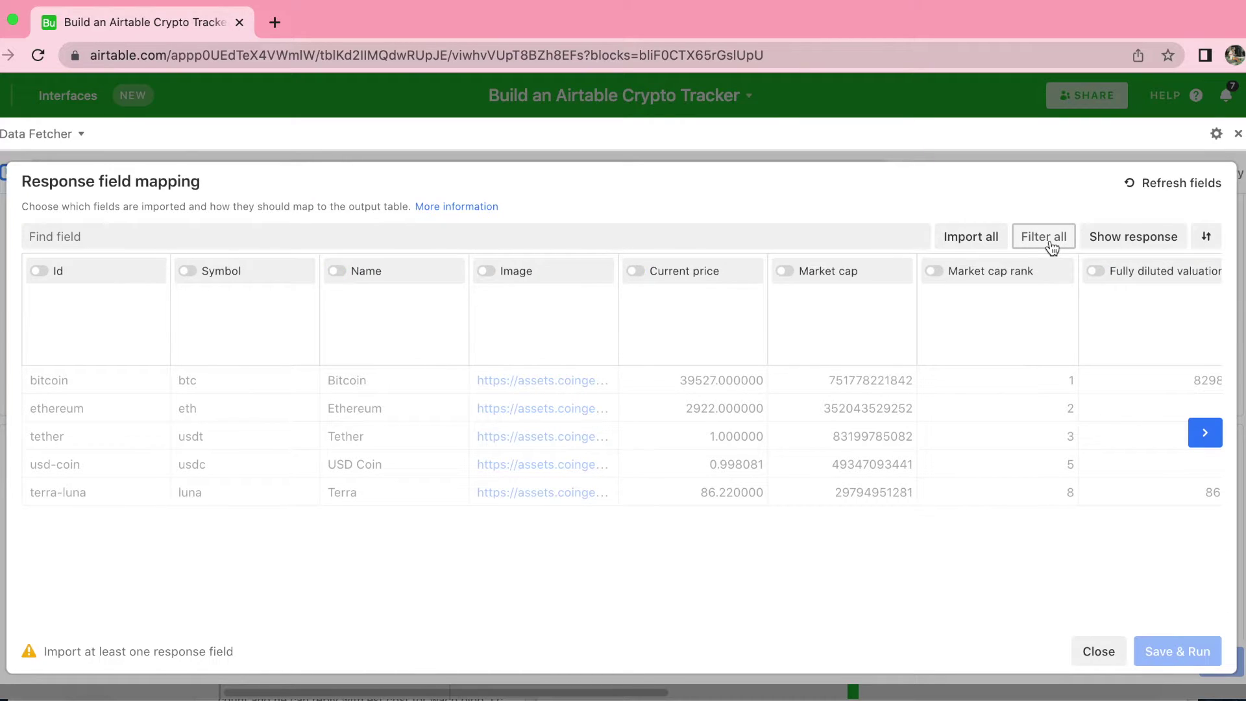
left_click(340, 273)
left_click(191, 272)
left_click(171, 239)
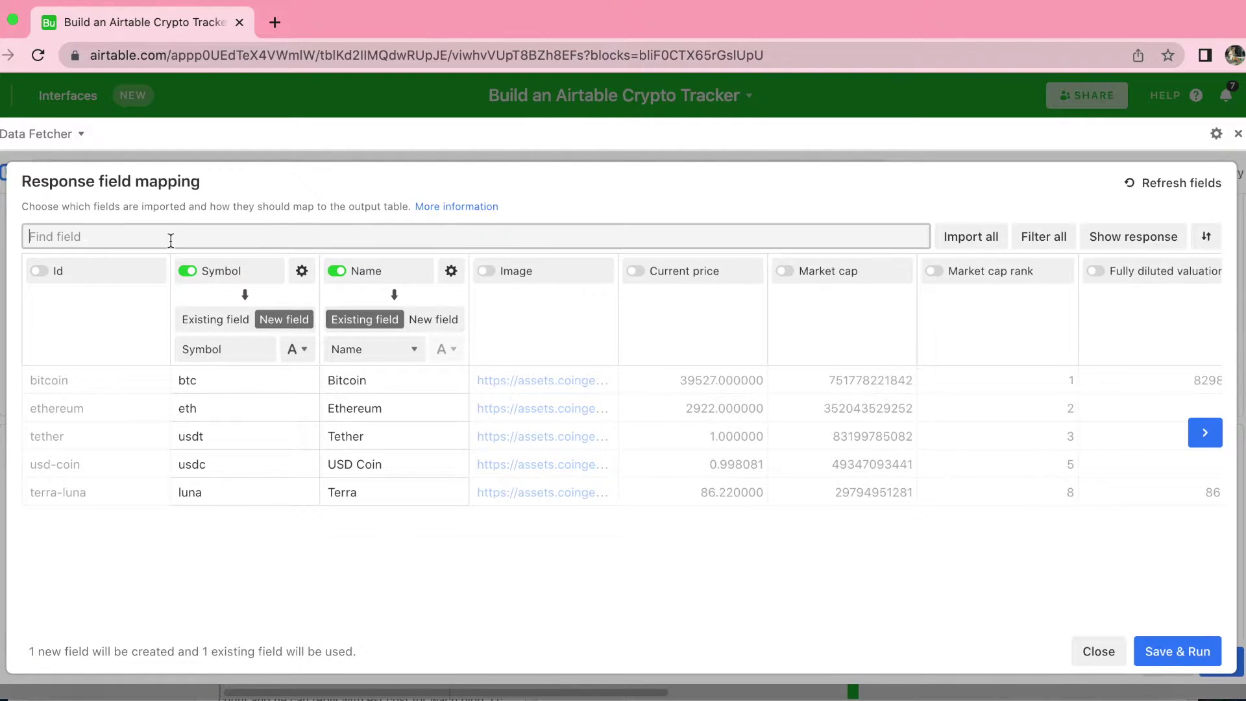
type("curr")
left_click(38, 271)
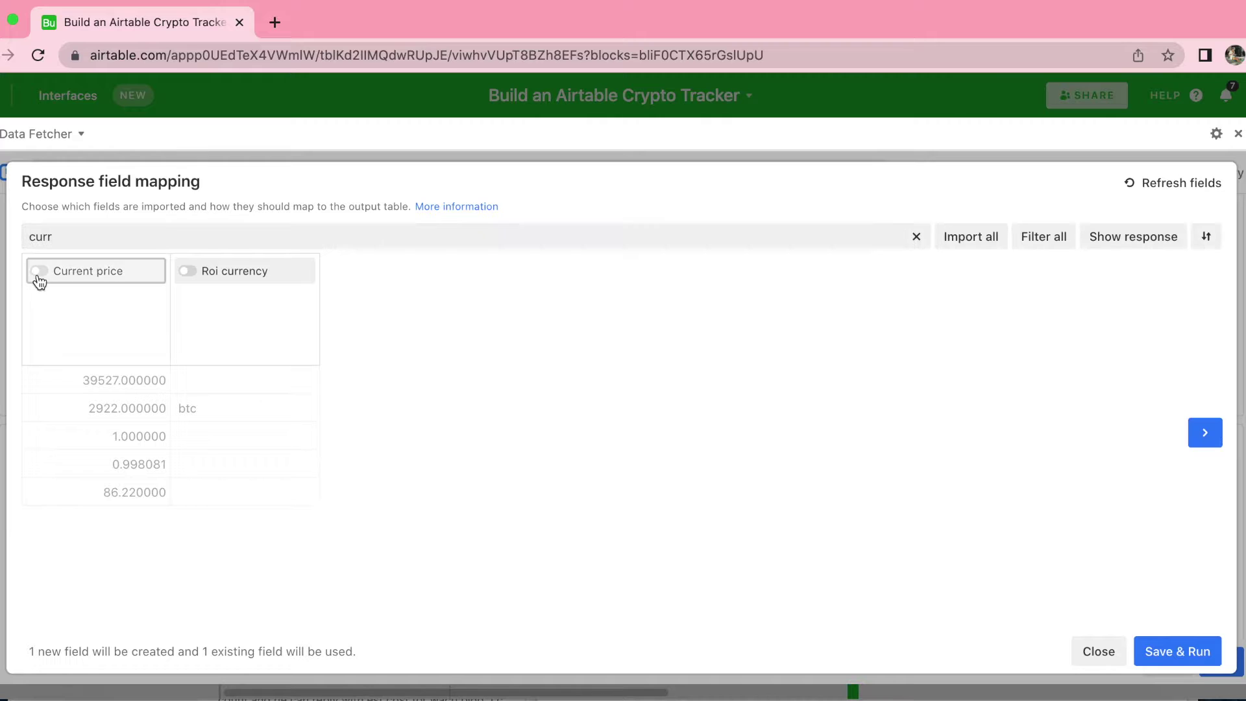
left_click(70, 235)
key("BackSpace")
key("BackSpace")
key("BackSpace")
key("BackSpace")
type("pri")
left_click(239, 283)
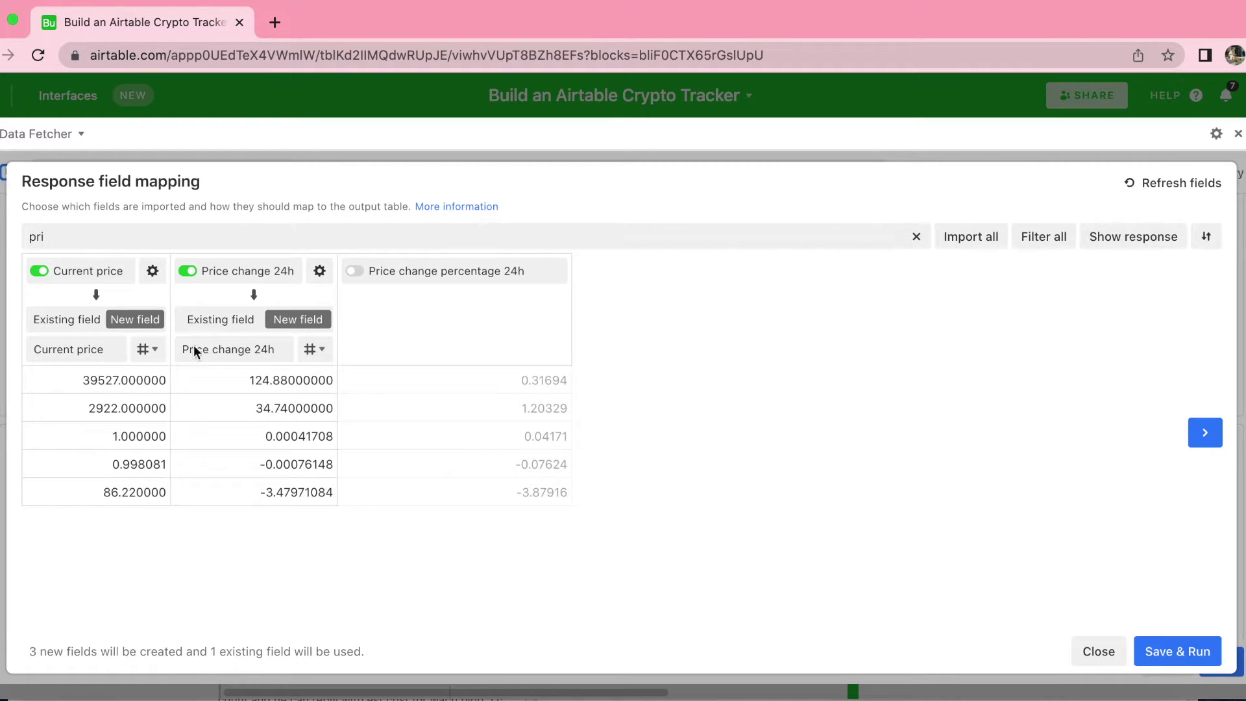
Make both price fields Currency type, run the import, and view the Coin table.
left_click(149, 353)
left_click(189, 381)
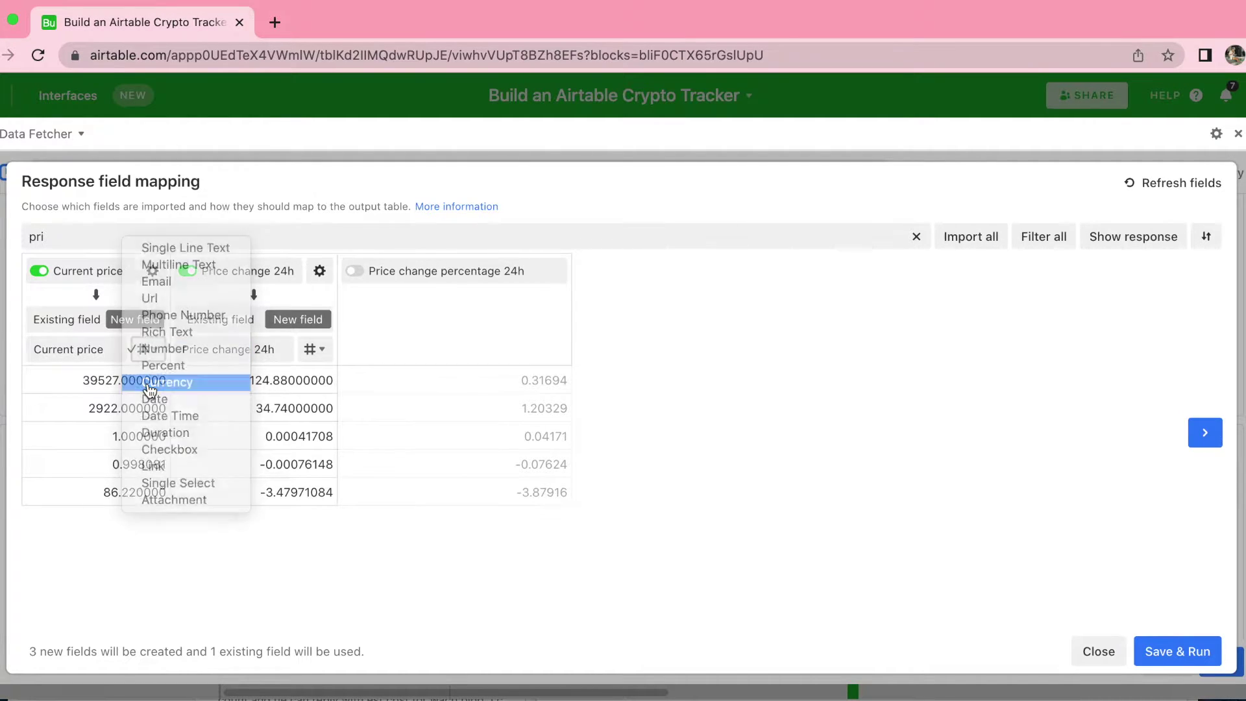
left_click(314, 350)
left_click(337, 385)
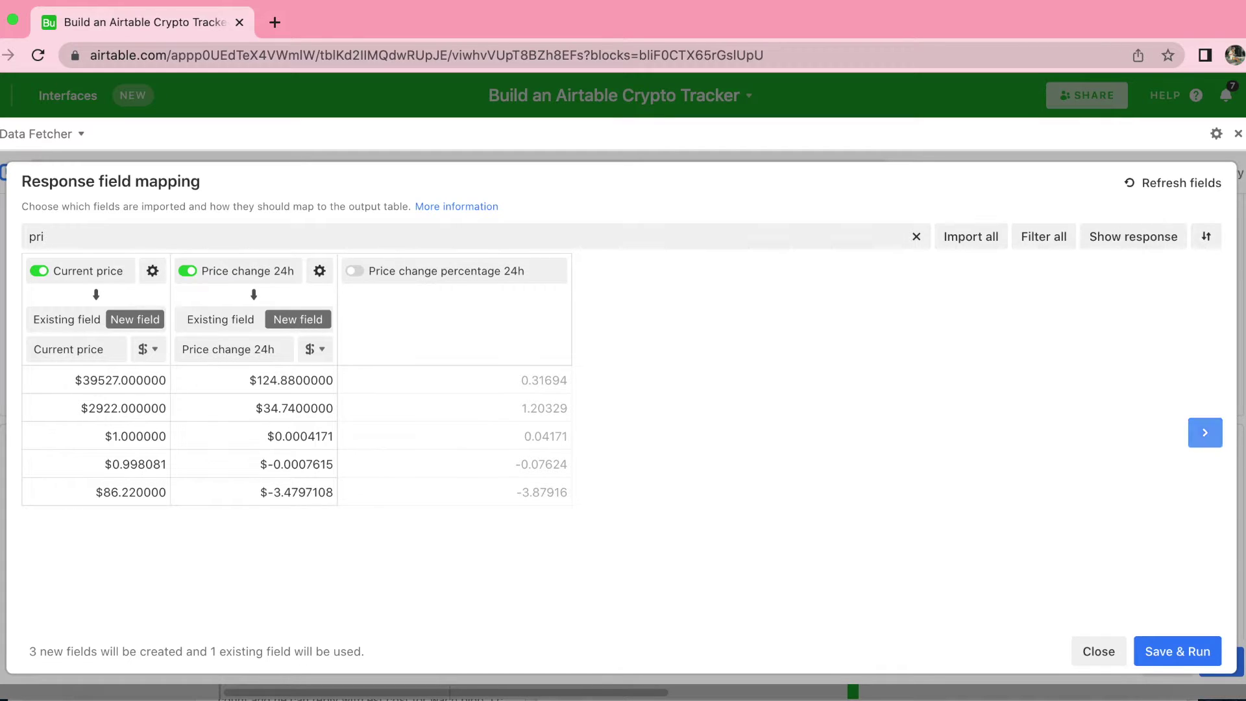
left_click(1193, 654)
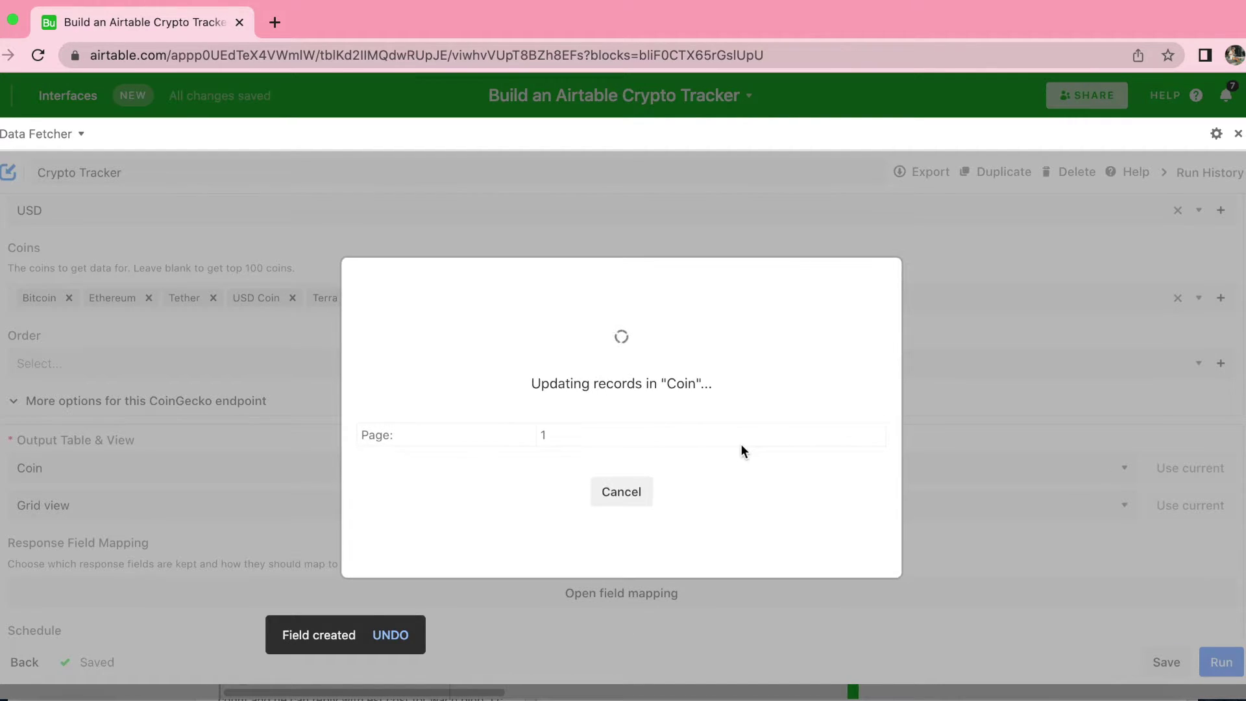
left_click(593, 462)
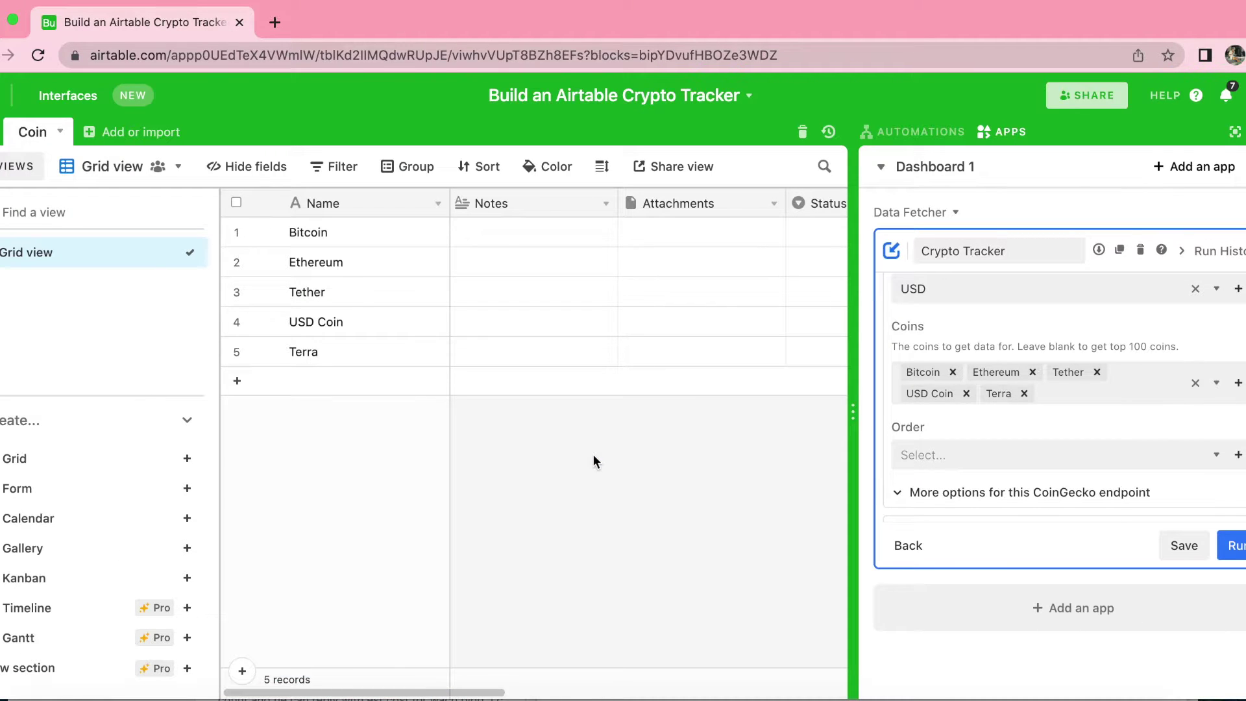
scroll(626, 446, "right", 10)
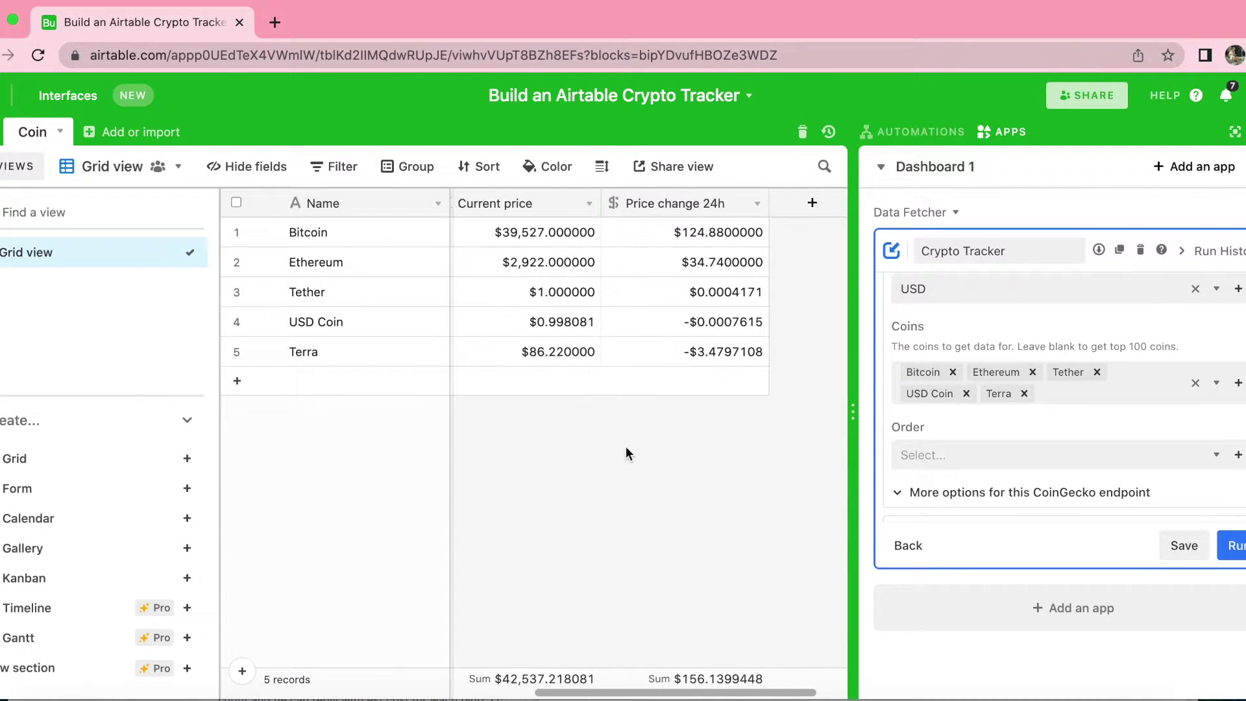
scroll(626, 446, "left", 3)
scroll(627, 452, "right", 3)
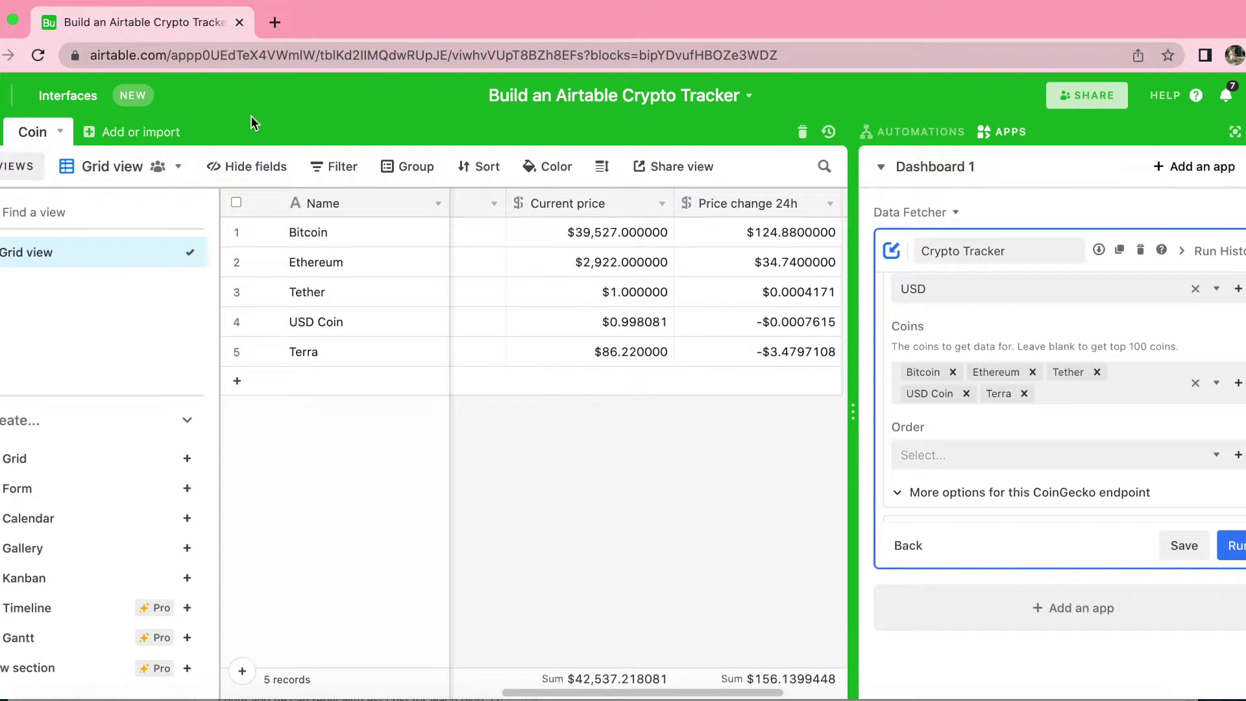
Create a new empty table named 'Portfolio'.
left_click(102, 132)
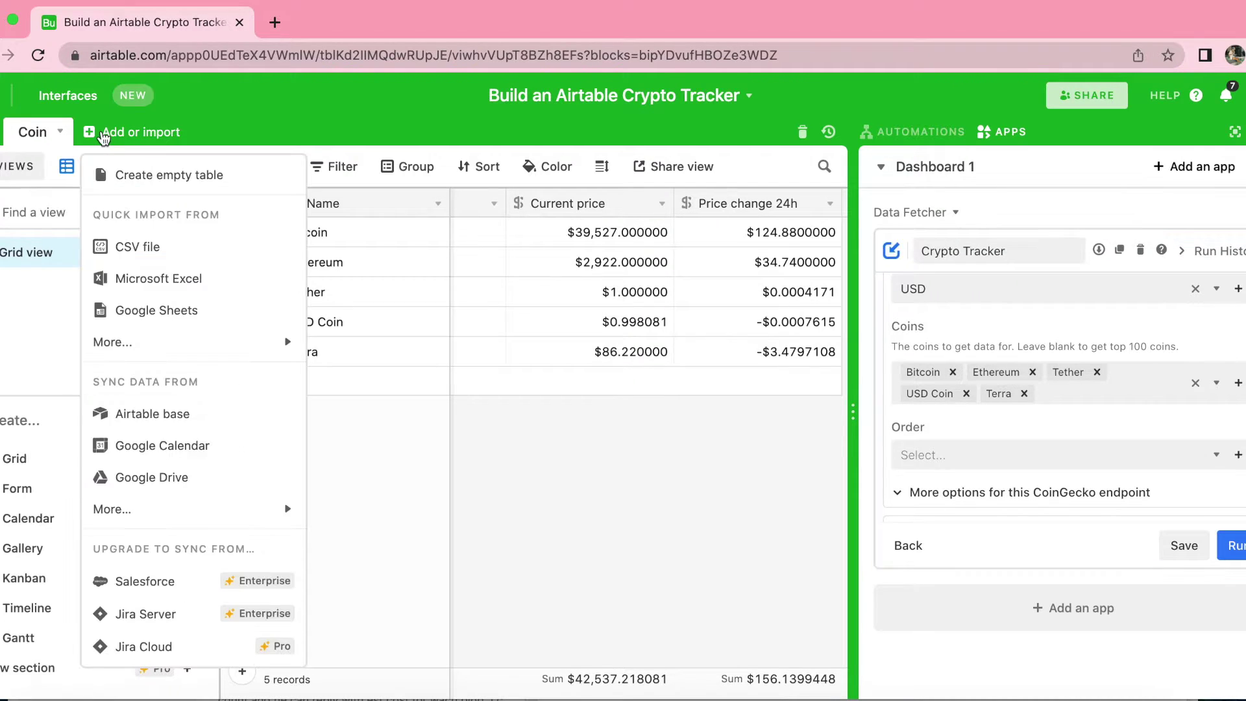
left_click(130, 177)
type("Por")
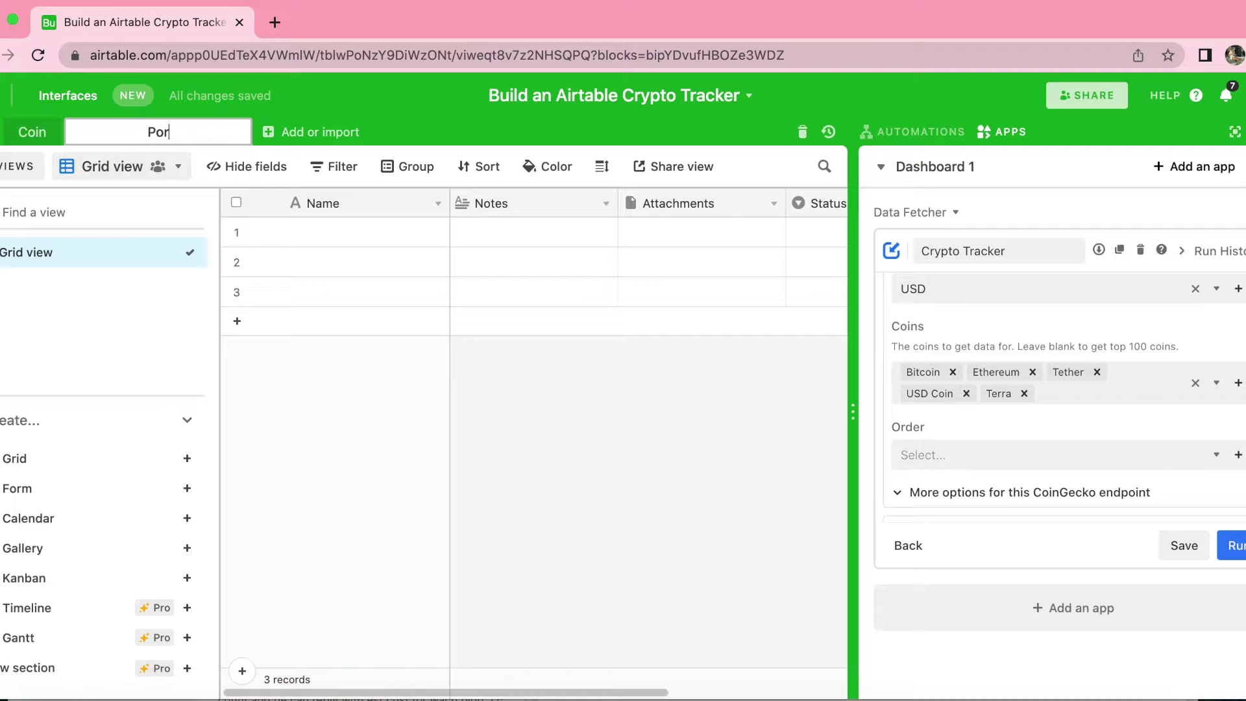
type("tfolio")
key("Return")
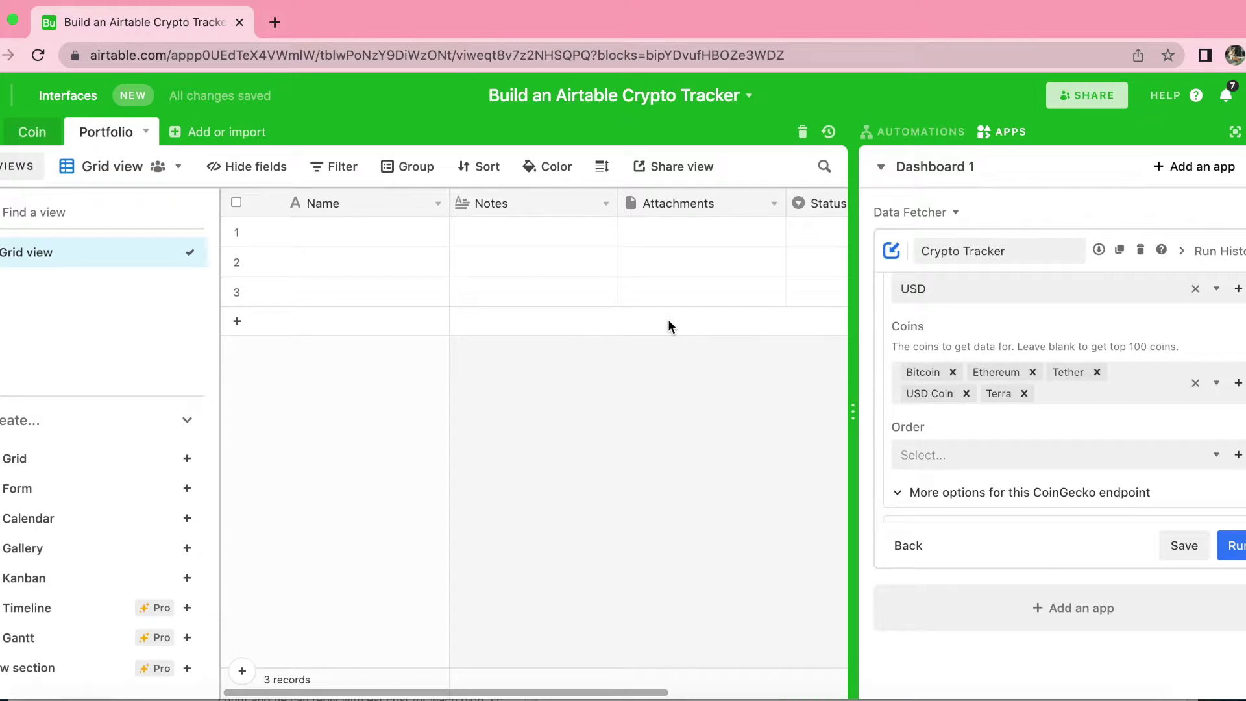
Turn the Notes field into 'Coin', linking to one record in the Coin table.
double_click(491, 204)
type("Coin")
left_click(585, 298)
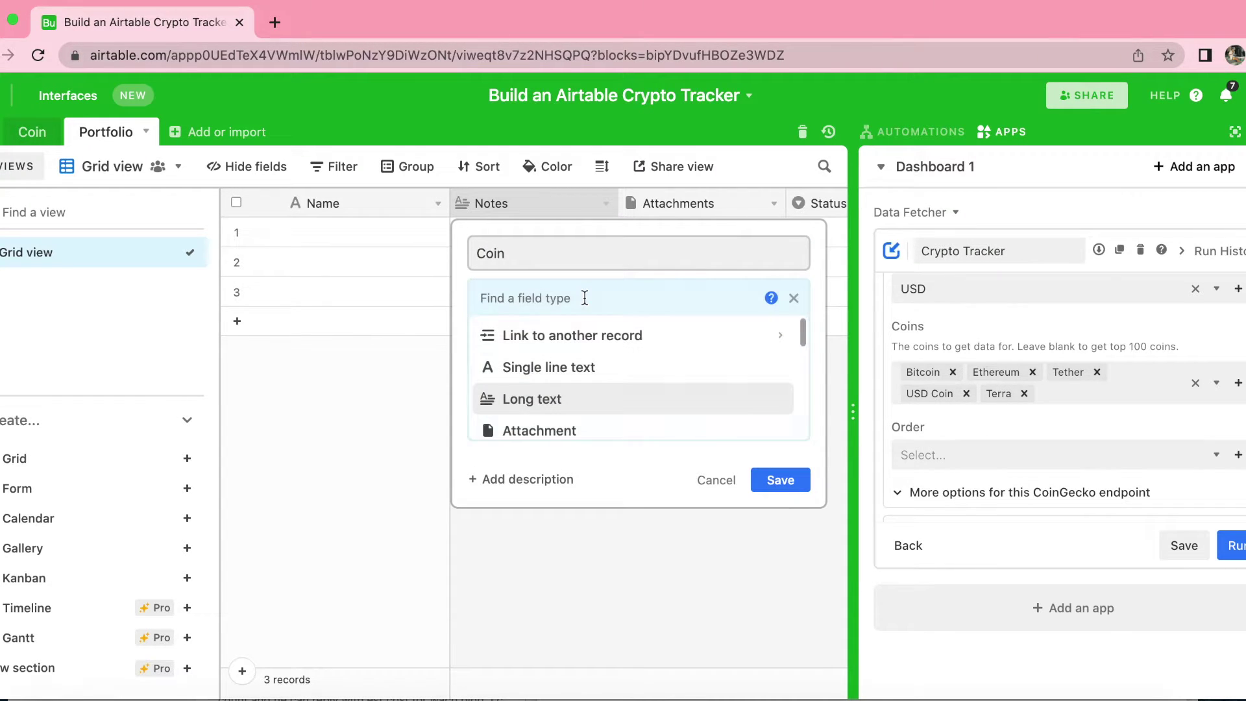
left_click(594, 334)
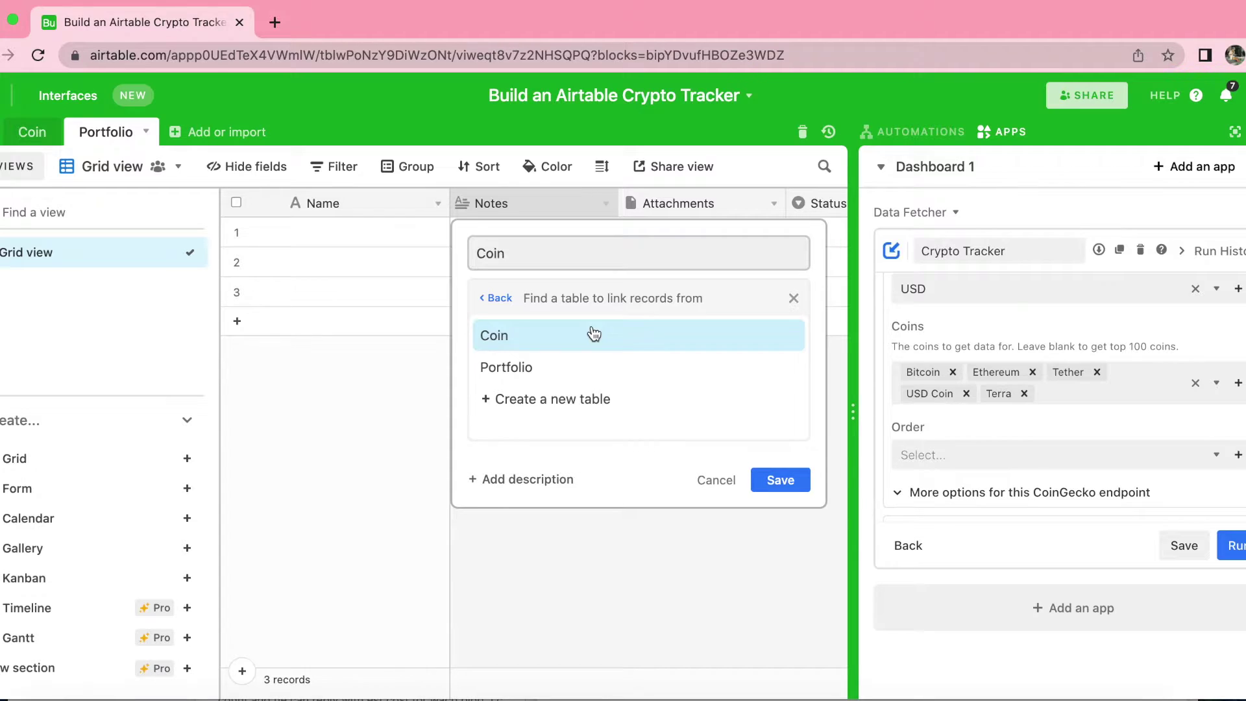
left_click(593, 333)
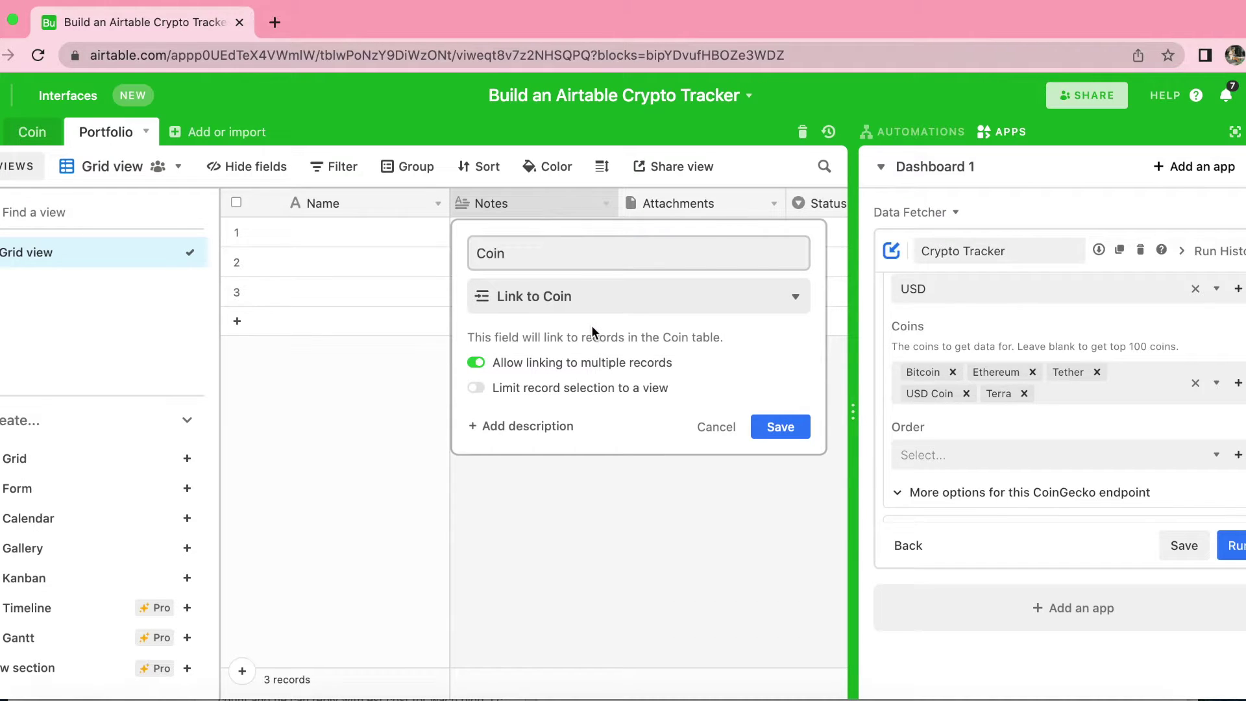
left_click(477, 364)
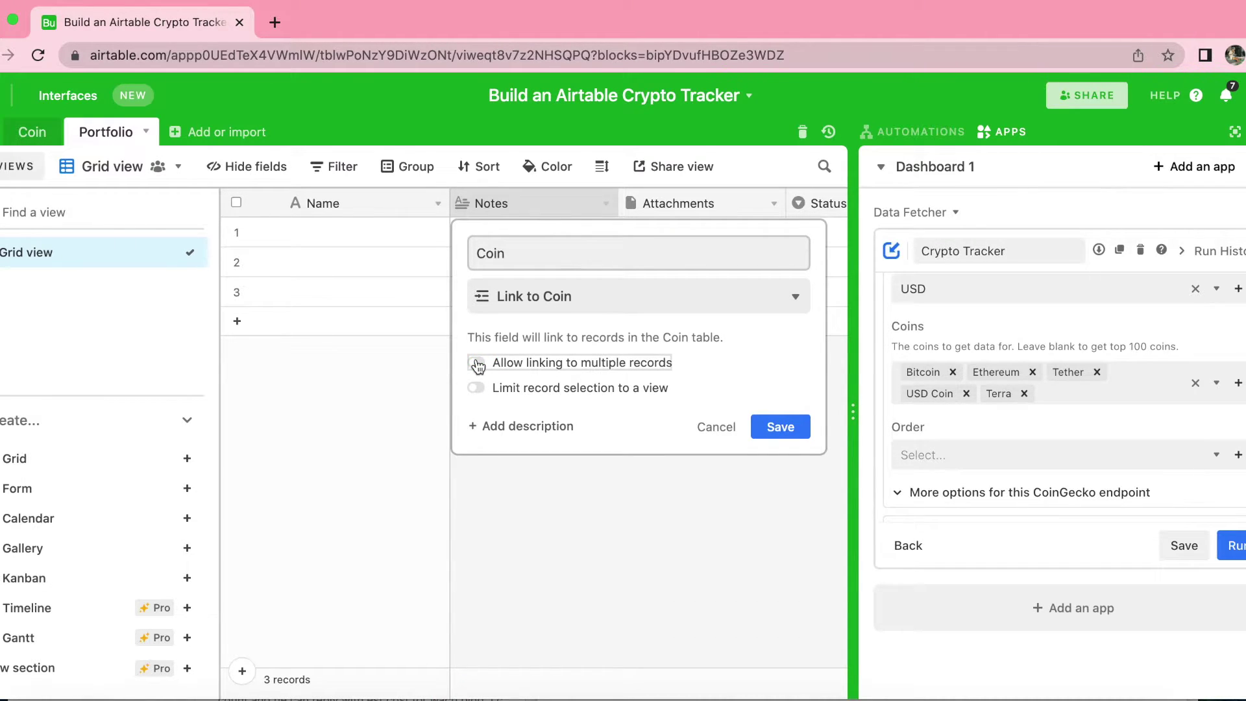
left_click(802, 435)
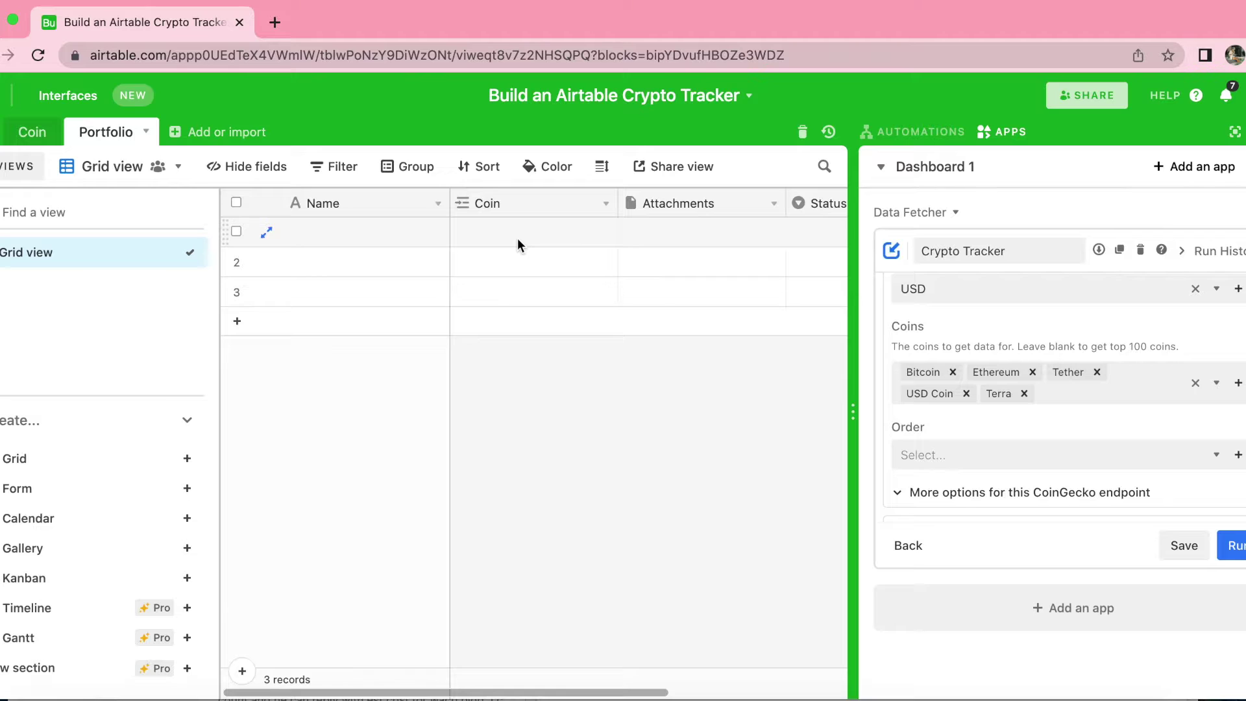
Link Ethereum and Tether to Portfolio rows 2 and 3.
left_click(516, 240)
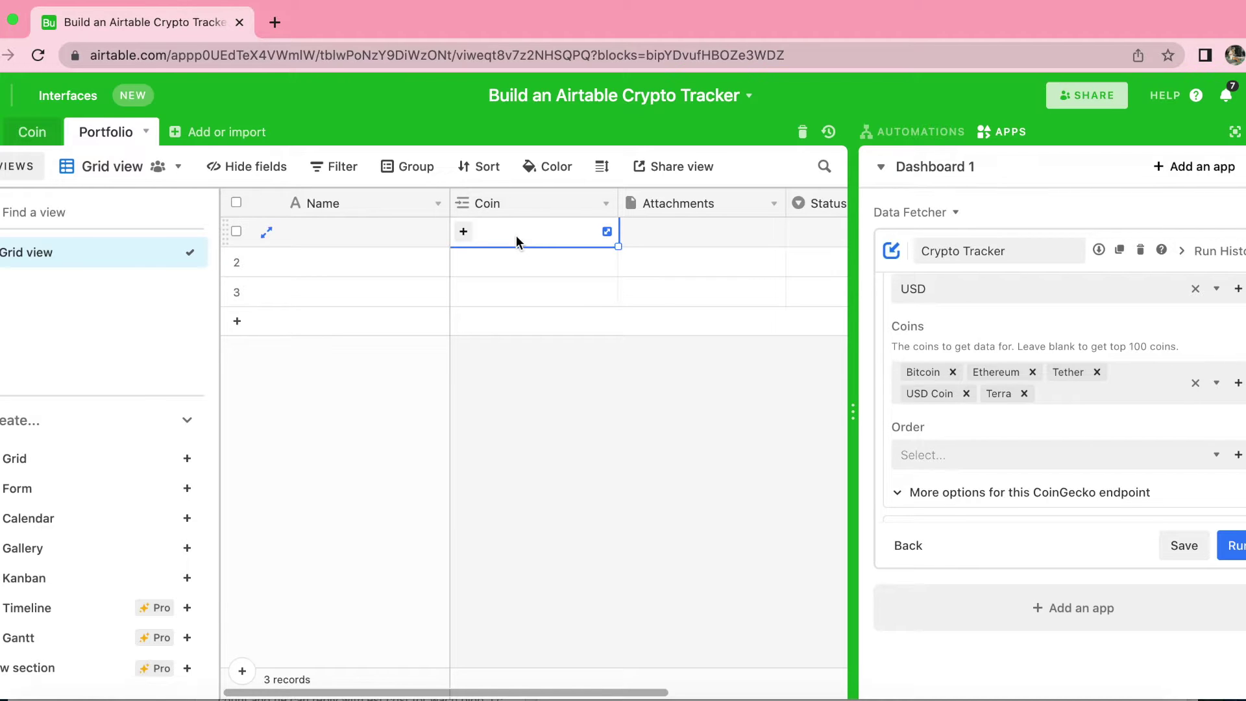
left_click(464, 231)
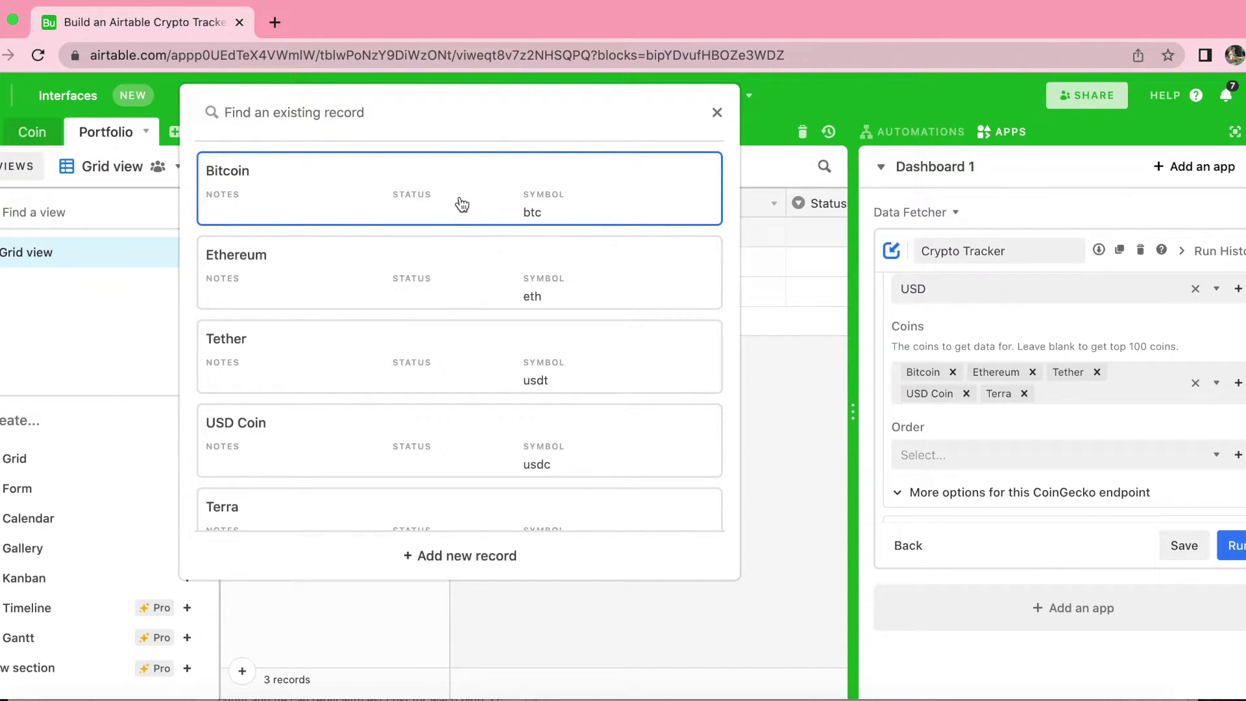
left_click(330, 286)
left_click(480, 293)
left_click(462, 292)
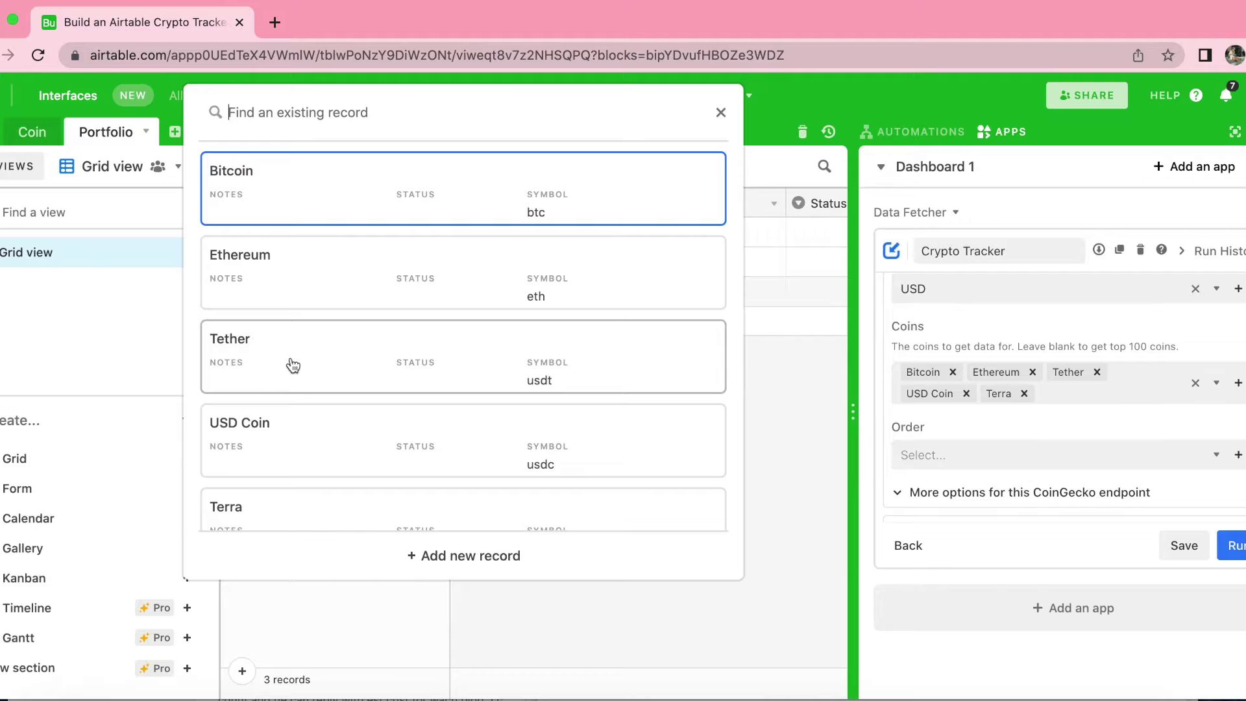
left_click(289, 361)
Add rows 4 and 5 linked to USD Coin and Terra.
left_click(557, 330)
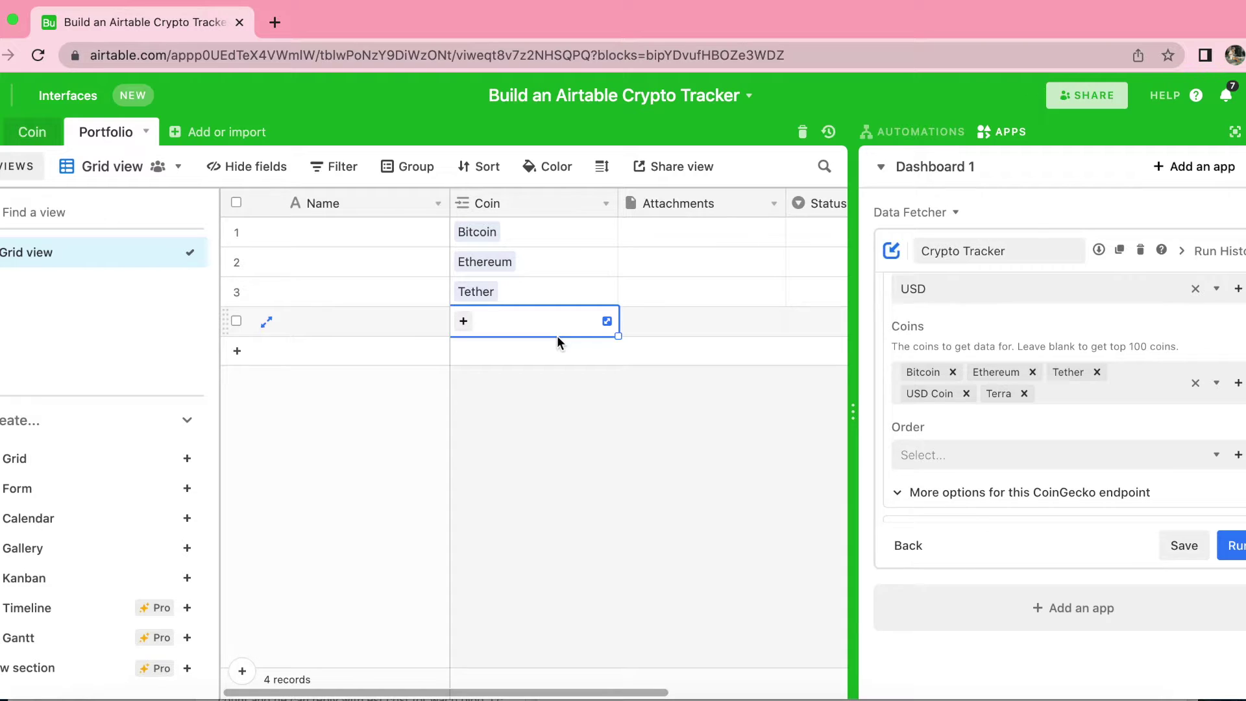
left_click(463, 321)
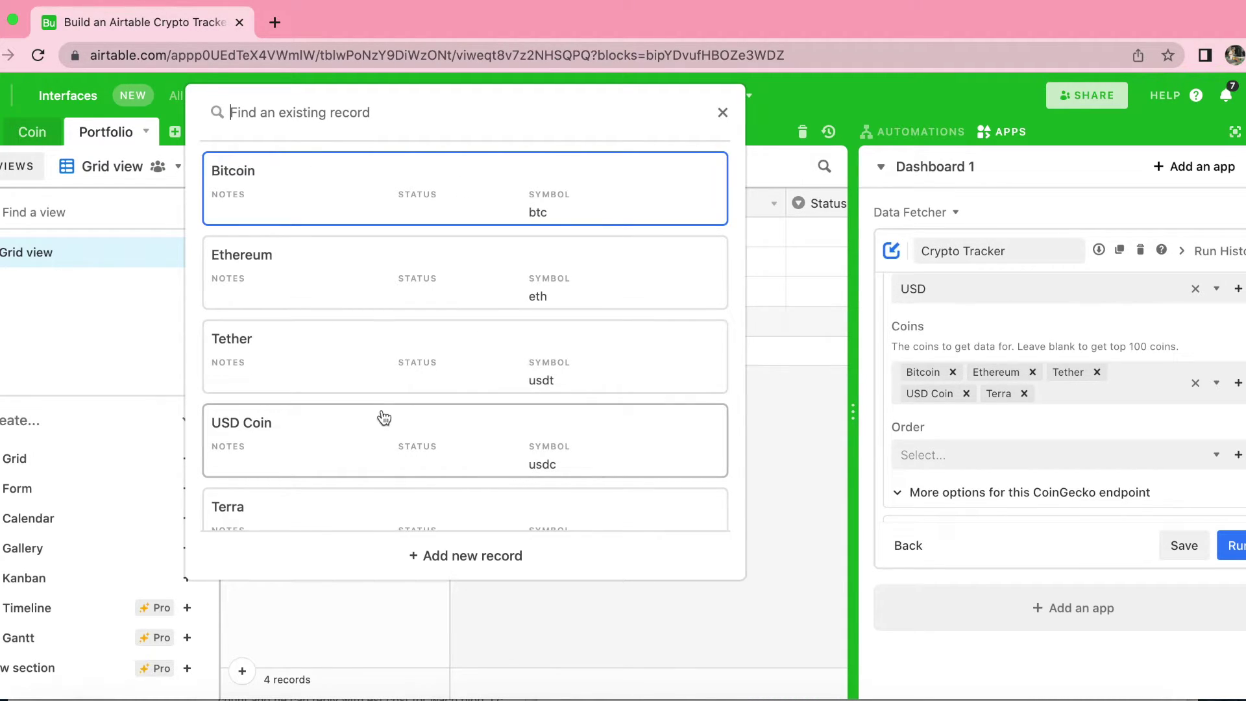
left_click(385, 453)
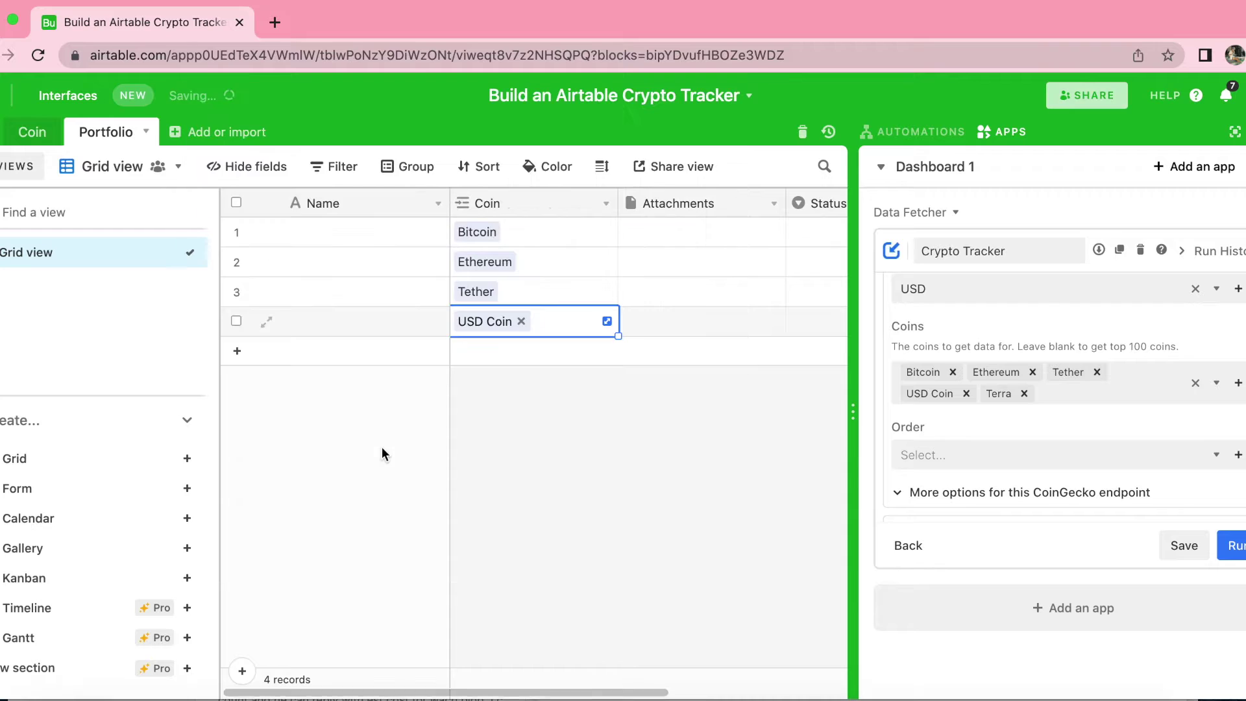
left_click(518, 355)
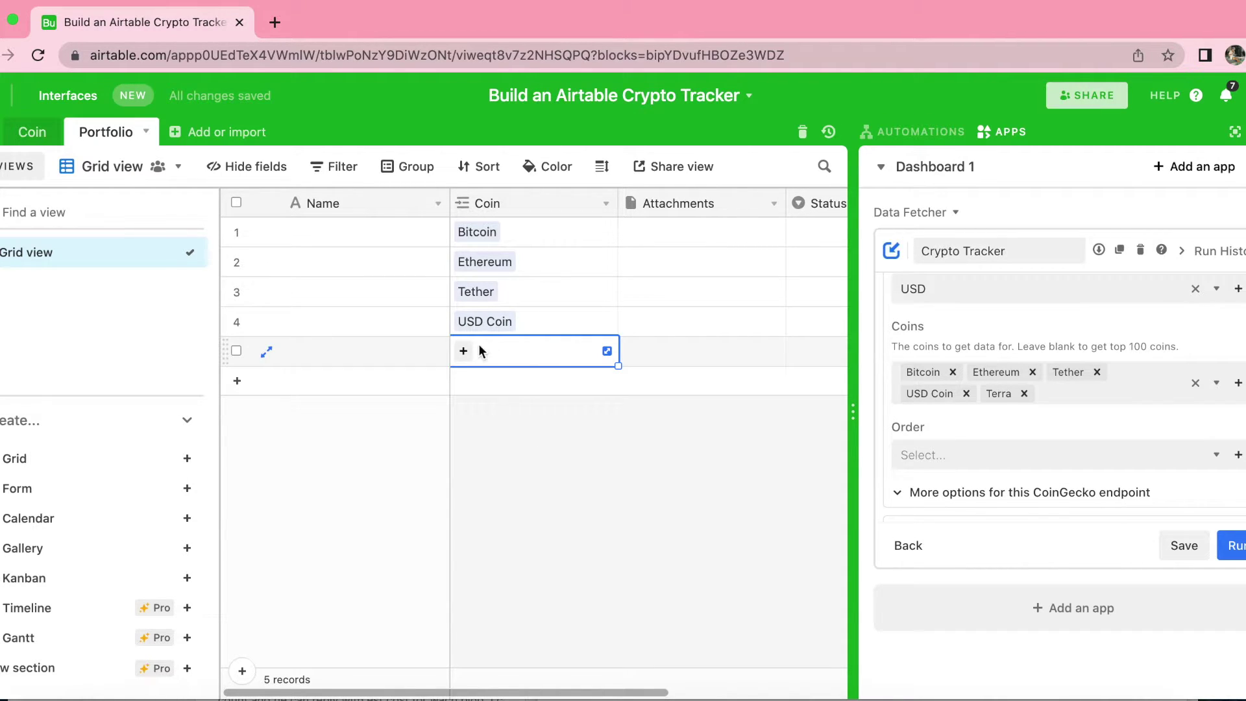
left_click(462, 351)
scroll(375, 445, "down", 1)
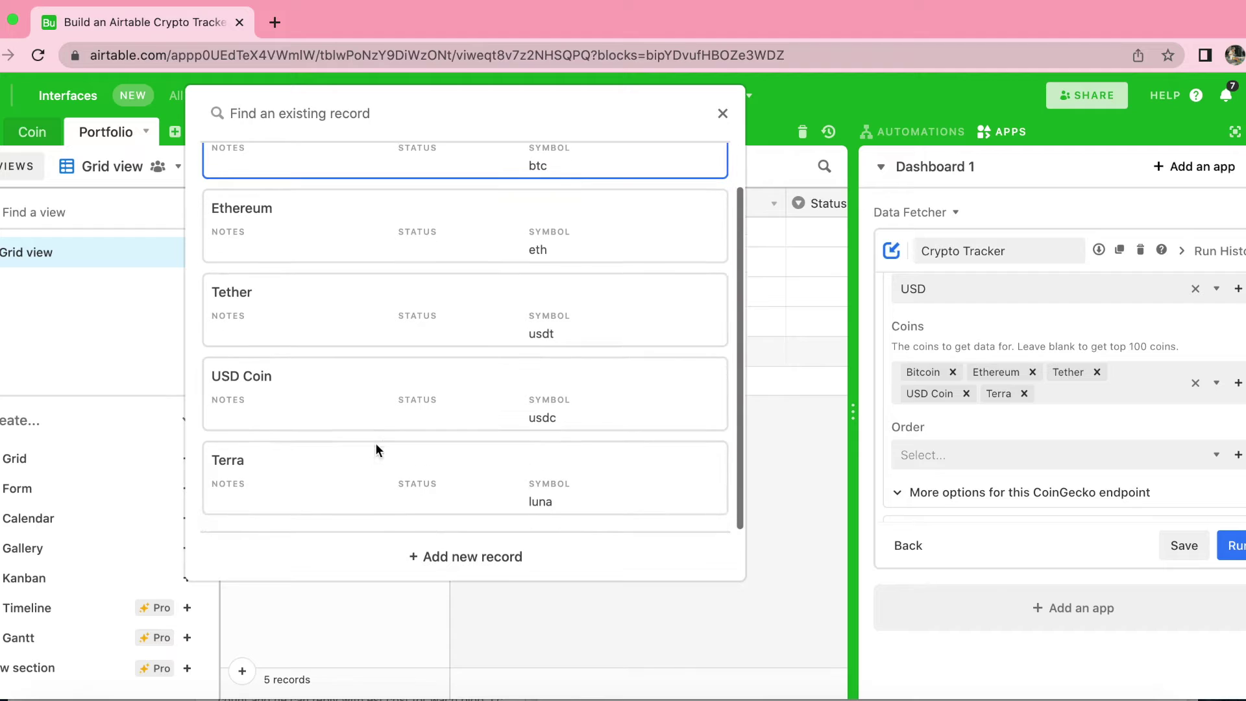
left_click(379, 483)
left_click(567, 448)
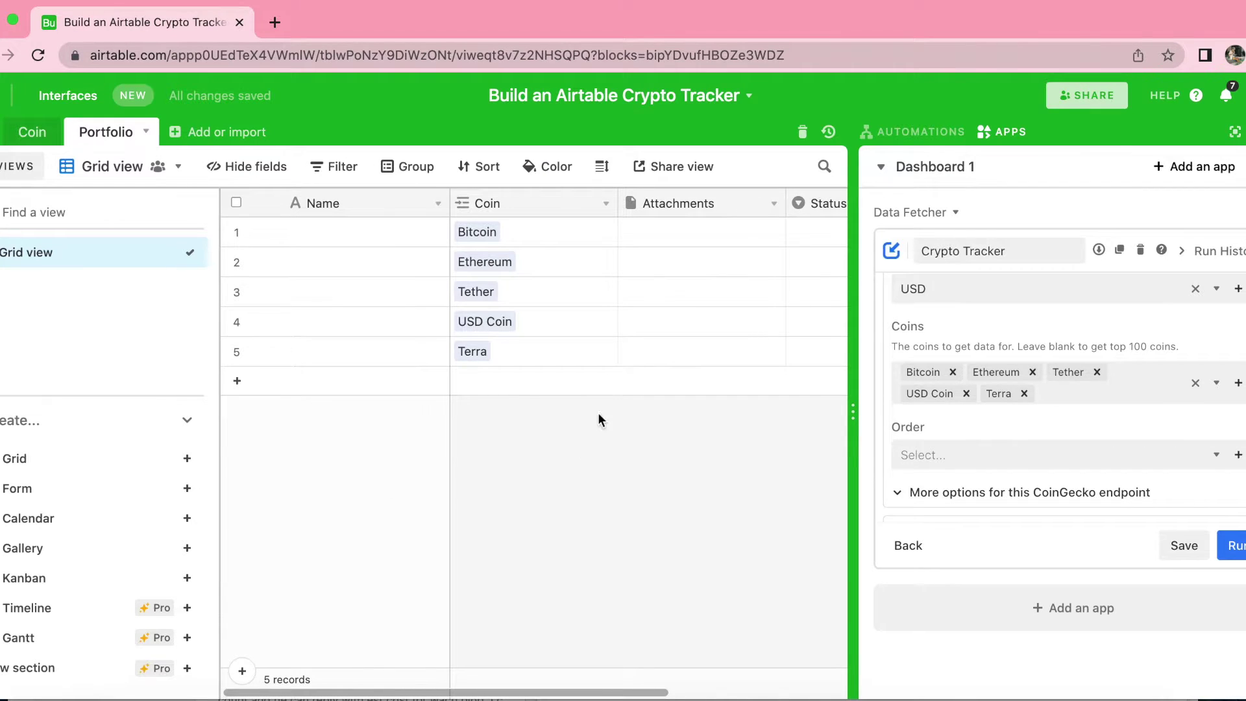
Rename Attachments to 'Price' as a Lookup of each linked coin's Current price.
double_click(690, 204)
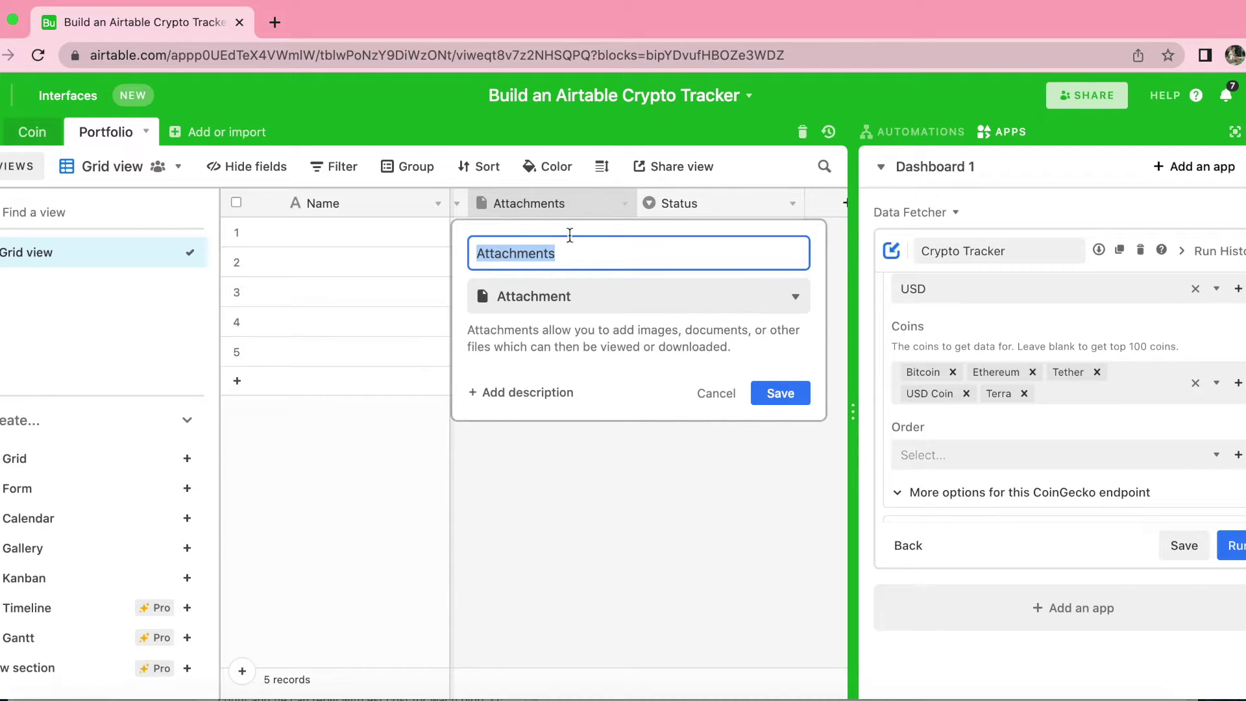
type("Price")
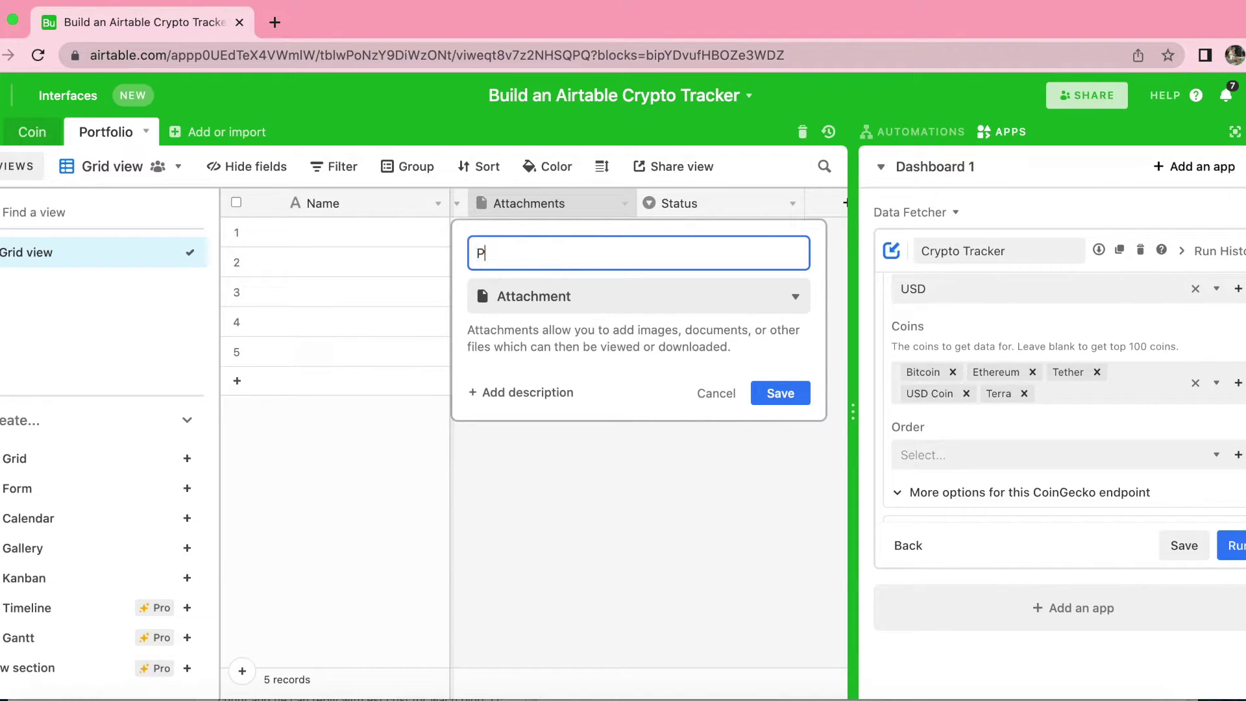
left_click(586, 315)
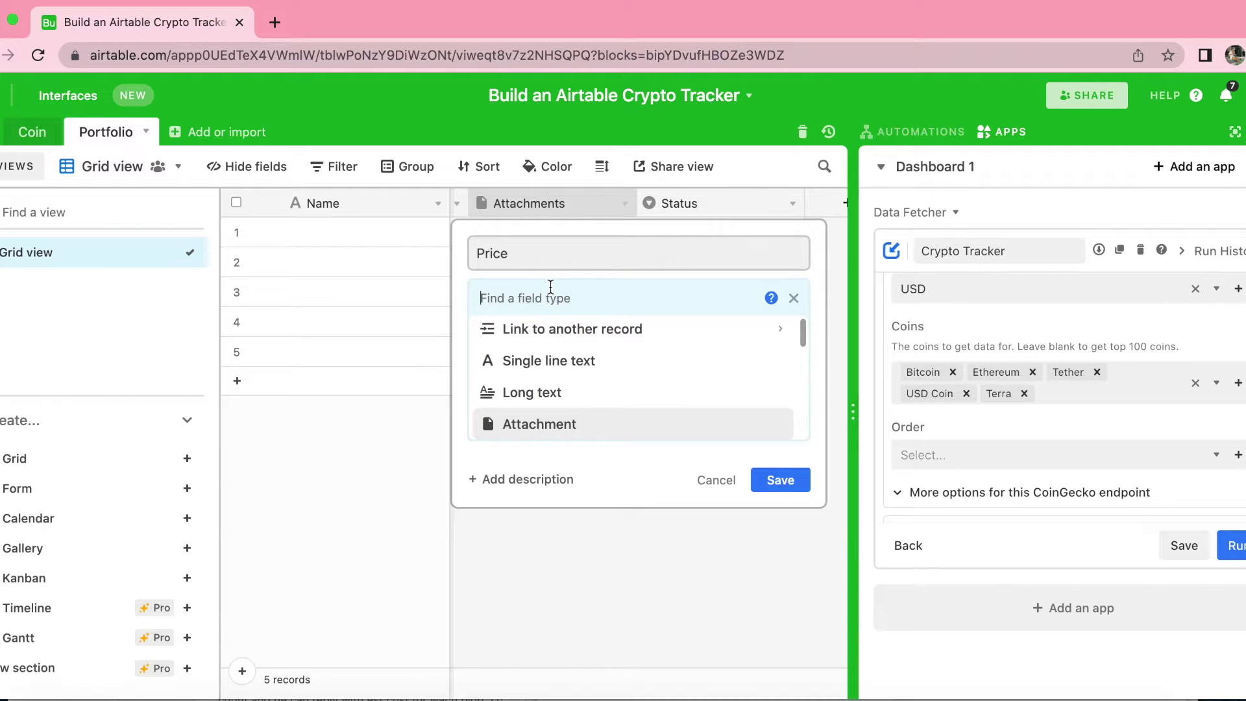
type("look")
left_click(598, 343)
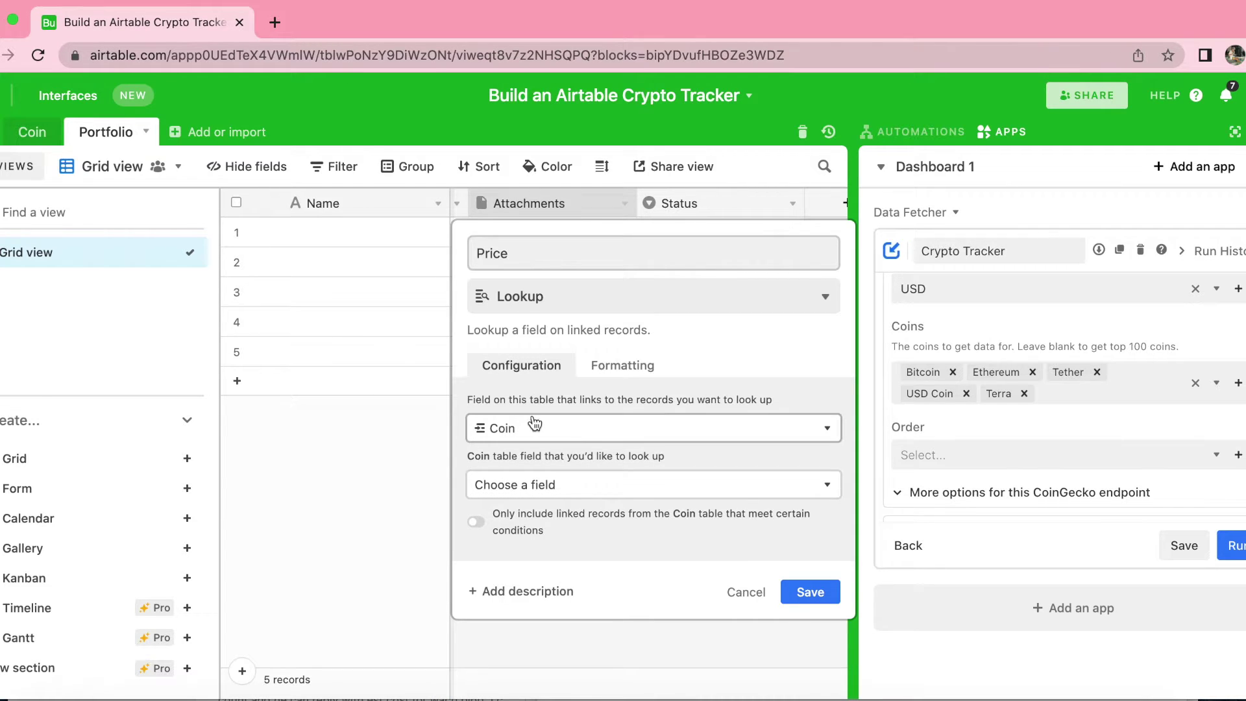
left_click(528, 487)
scroll(548, 417, "down", 1)
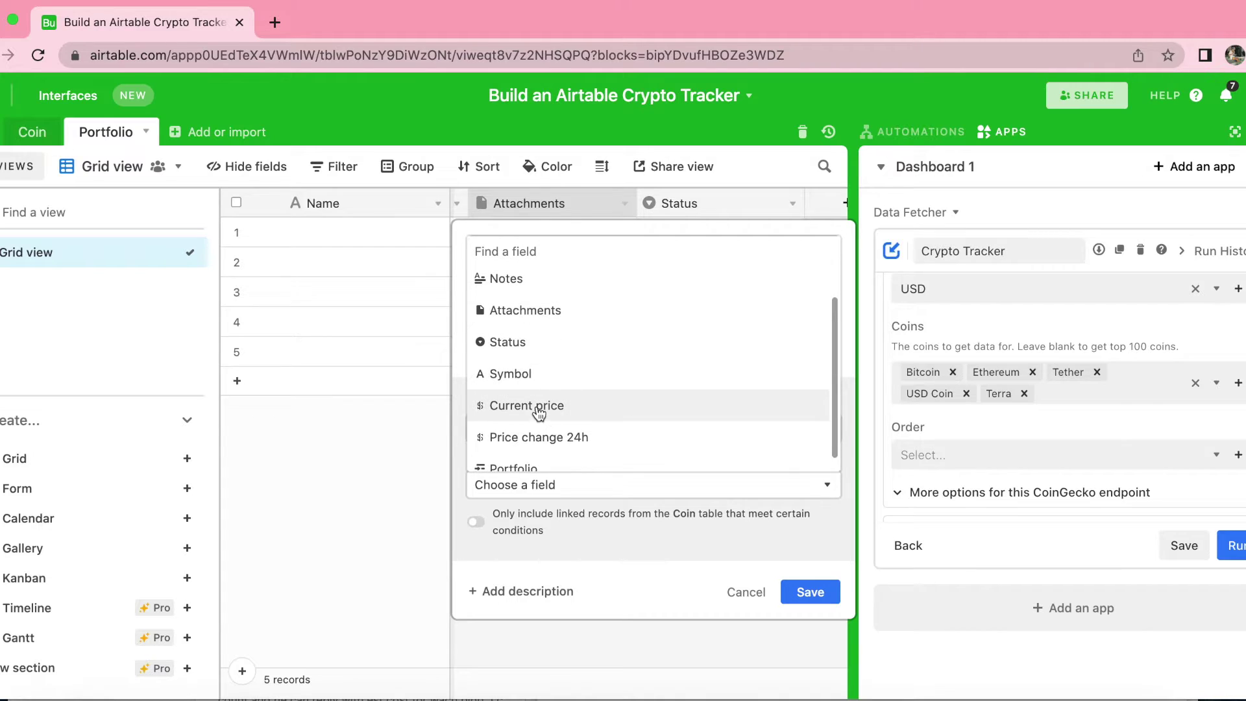
left_click(545, 412)
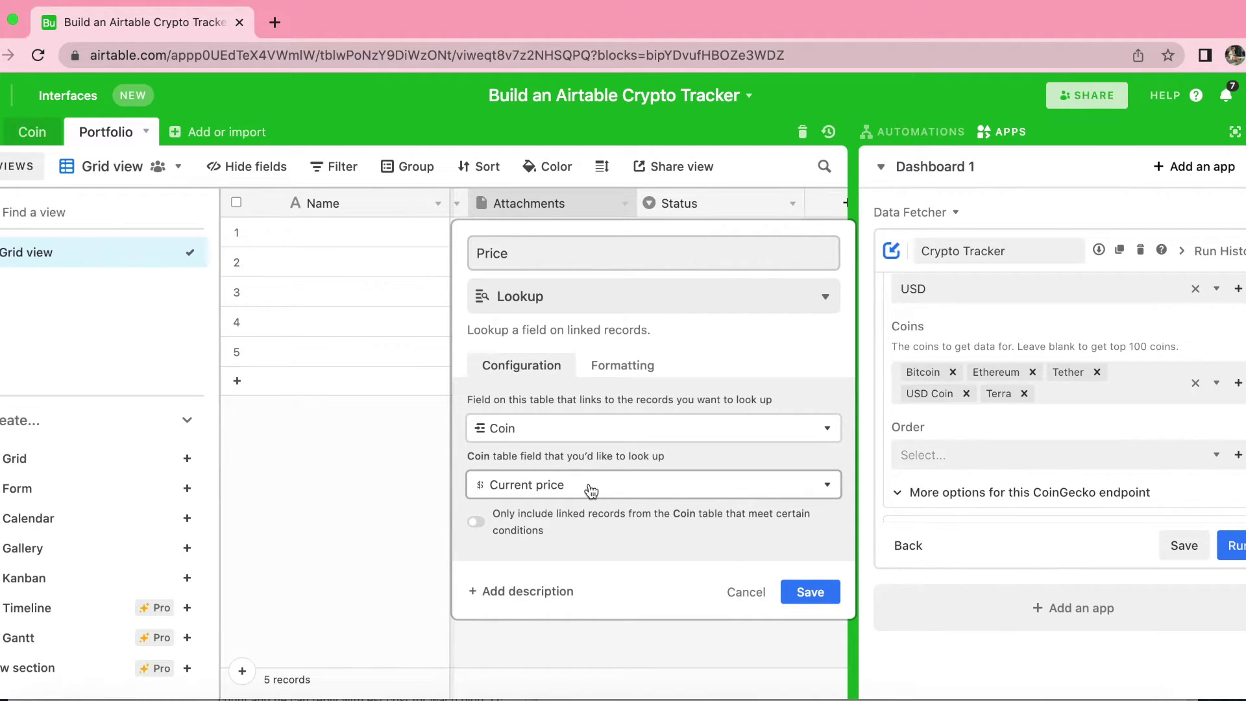
left_click(812, 592)
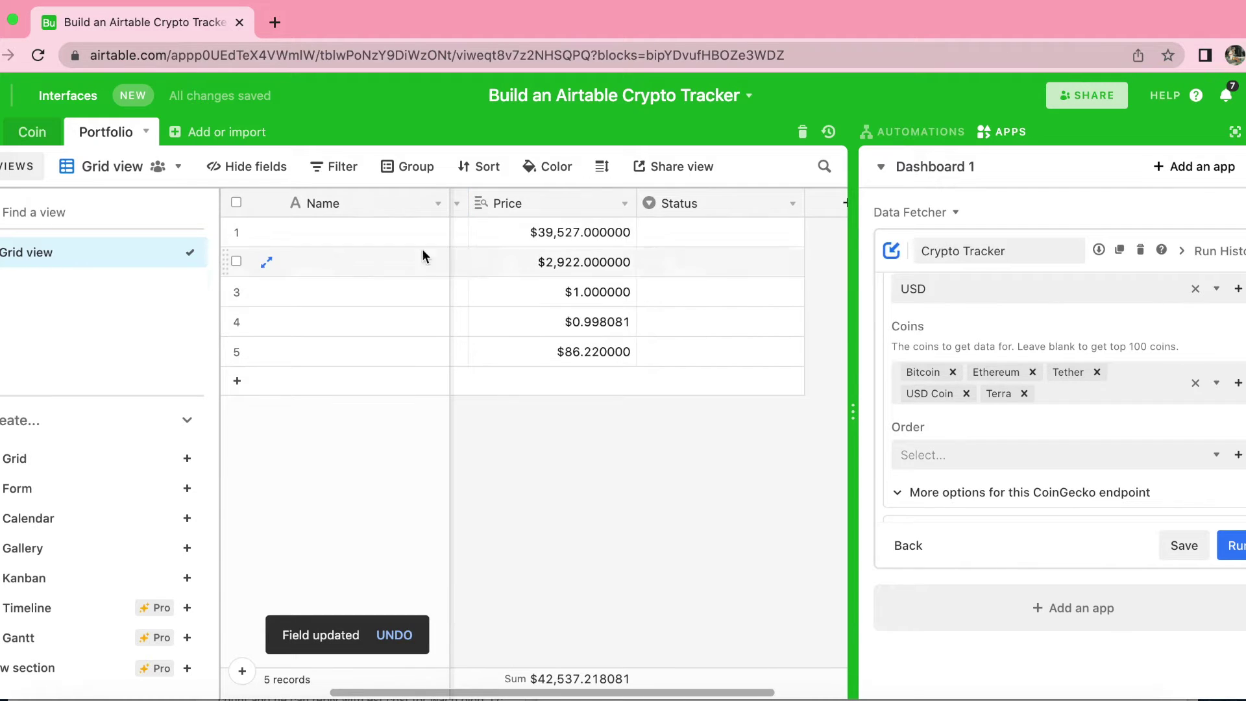
double_click(631, 203)
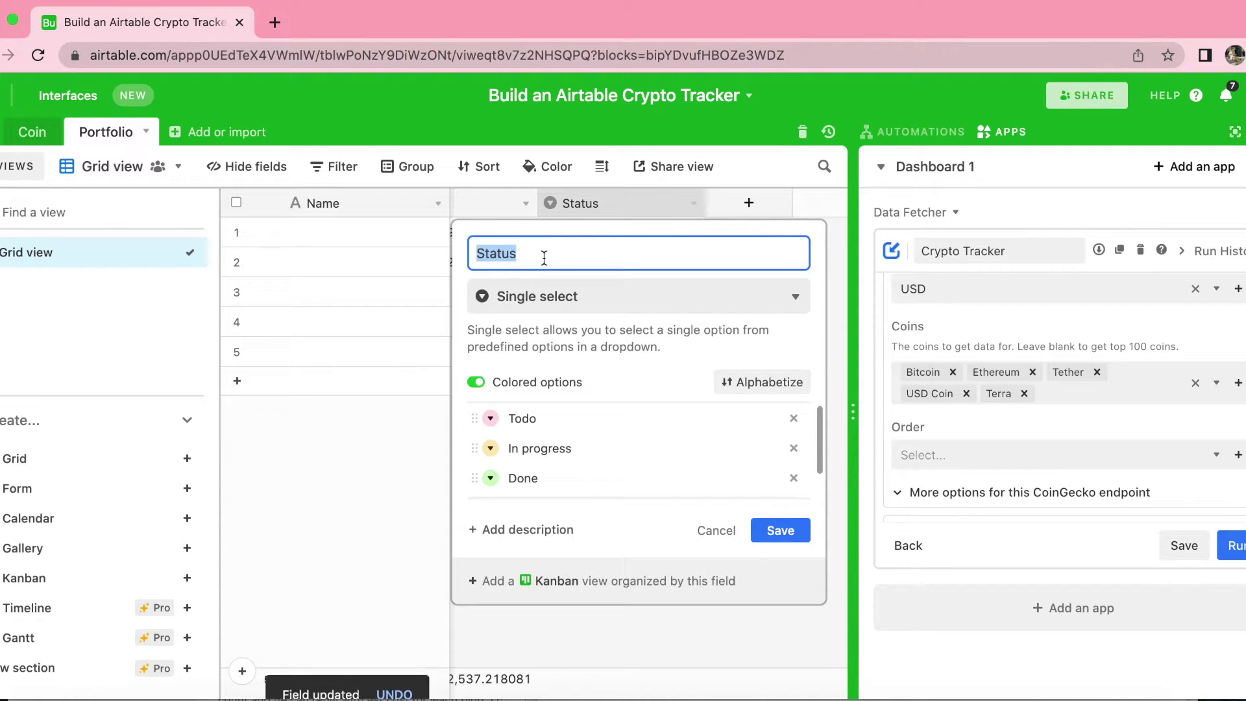
Rename the Status field to 'Balance' and make it a Number field.
type("Balance")
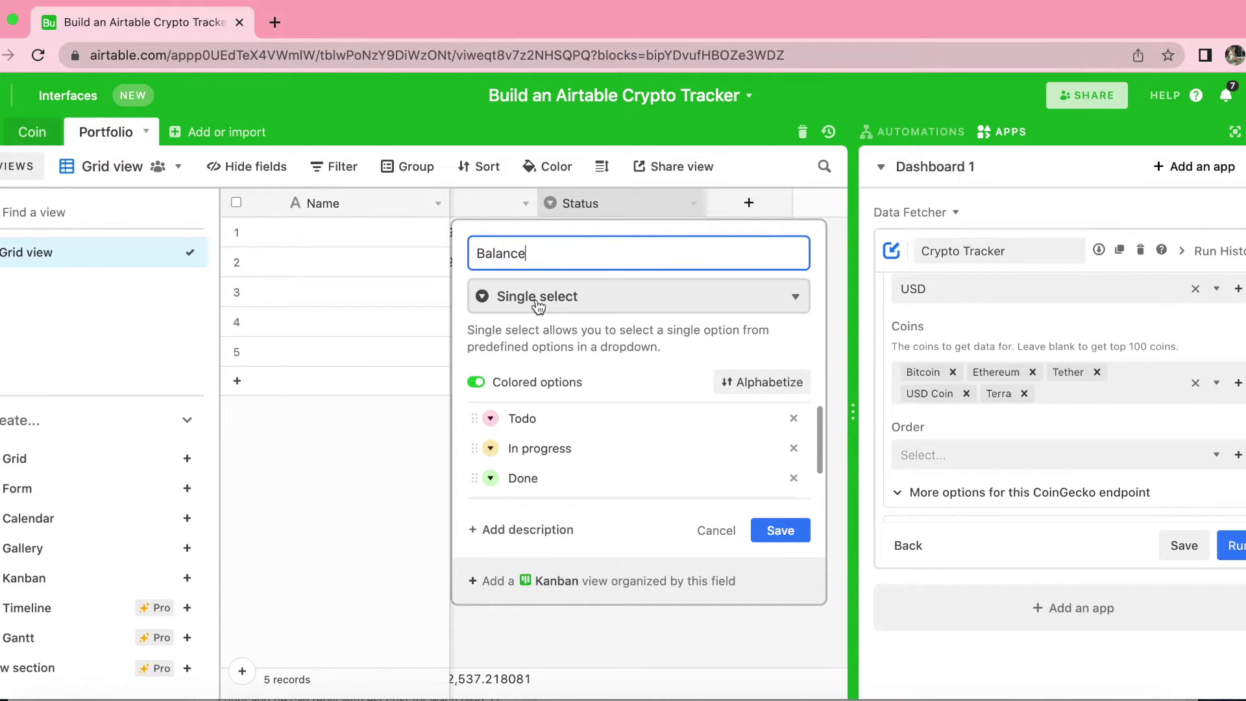
left_click(539, 296)
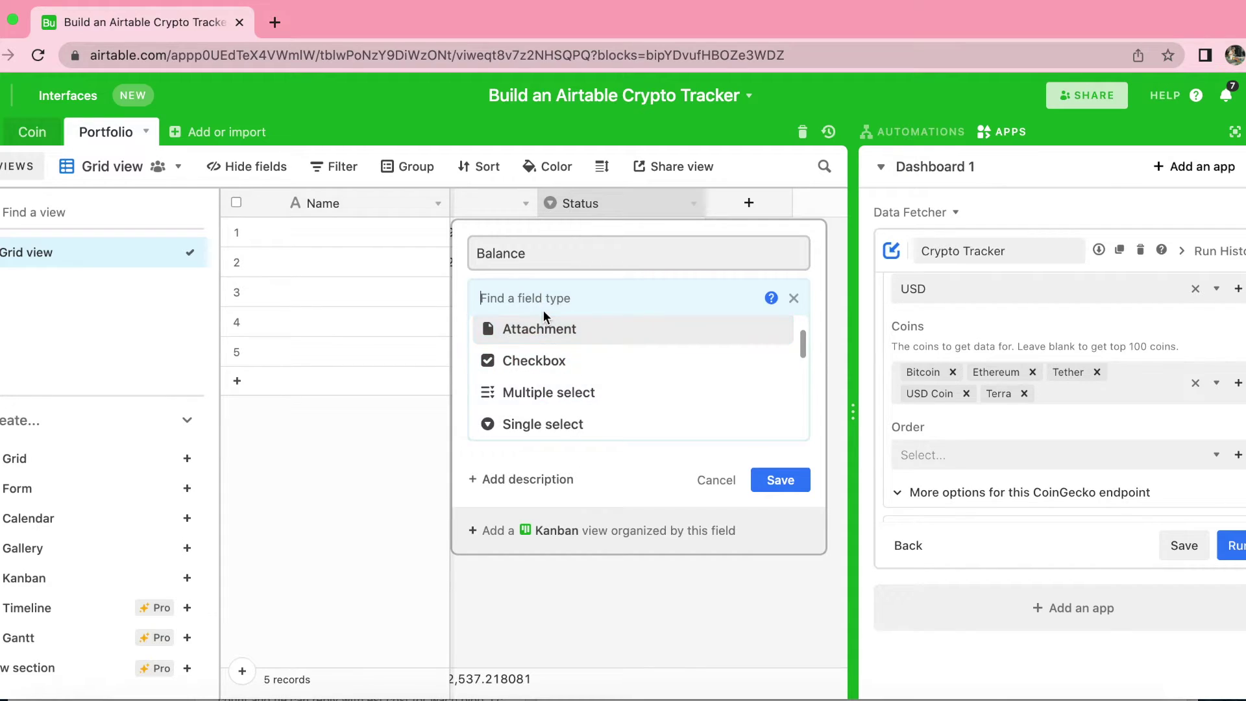
type("num")
left_click(560, 350)
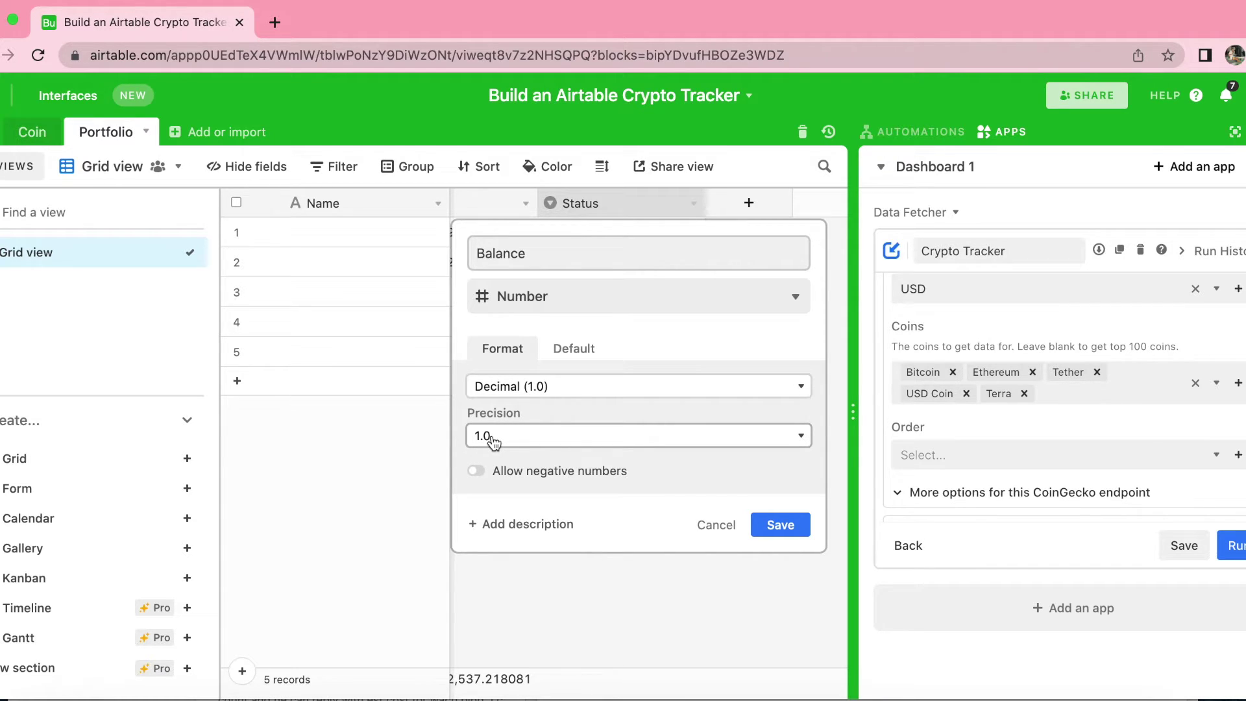
left_click(778, 526)
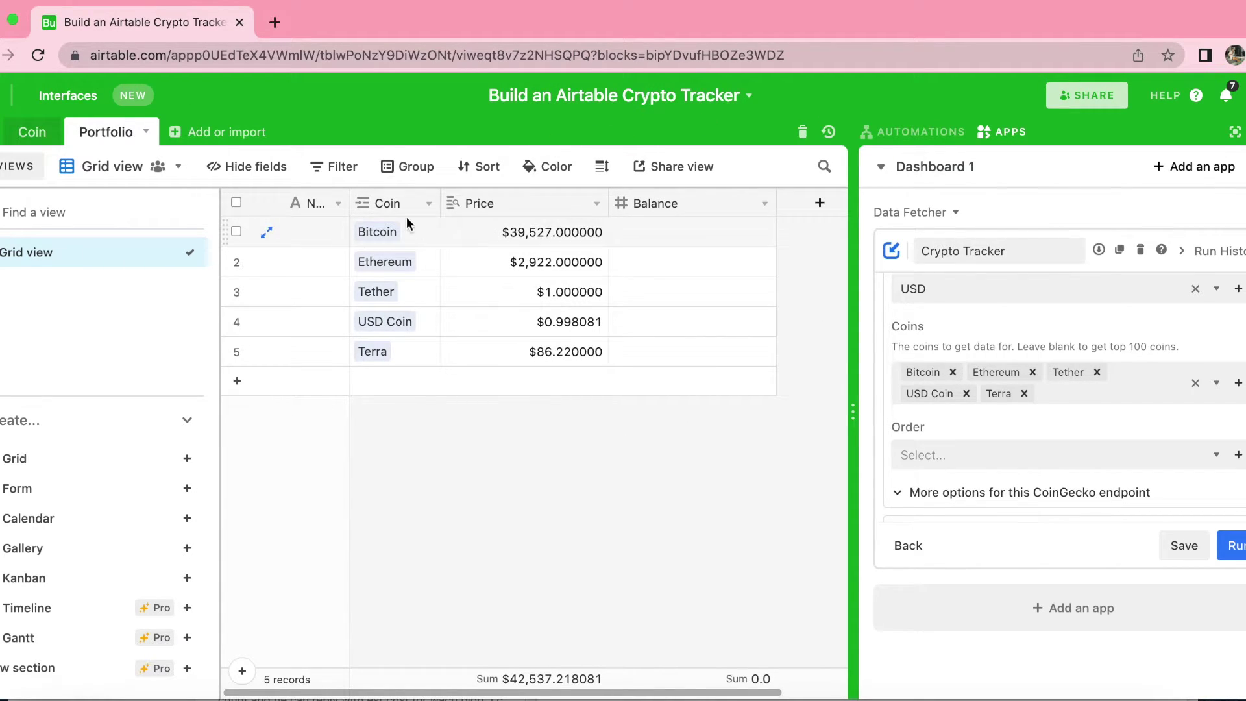
Enter balances 0.2, 0.5, 1.0, 10 and 12 for Bitcoin, Ethereum, Tether, USD Coin and Terra.
double_click(704, 238)
type("0.2")
left_click(719, 266)
left_click(718, 262)
type(".5")
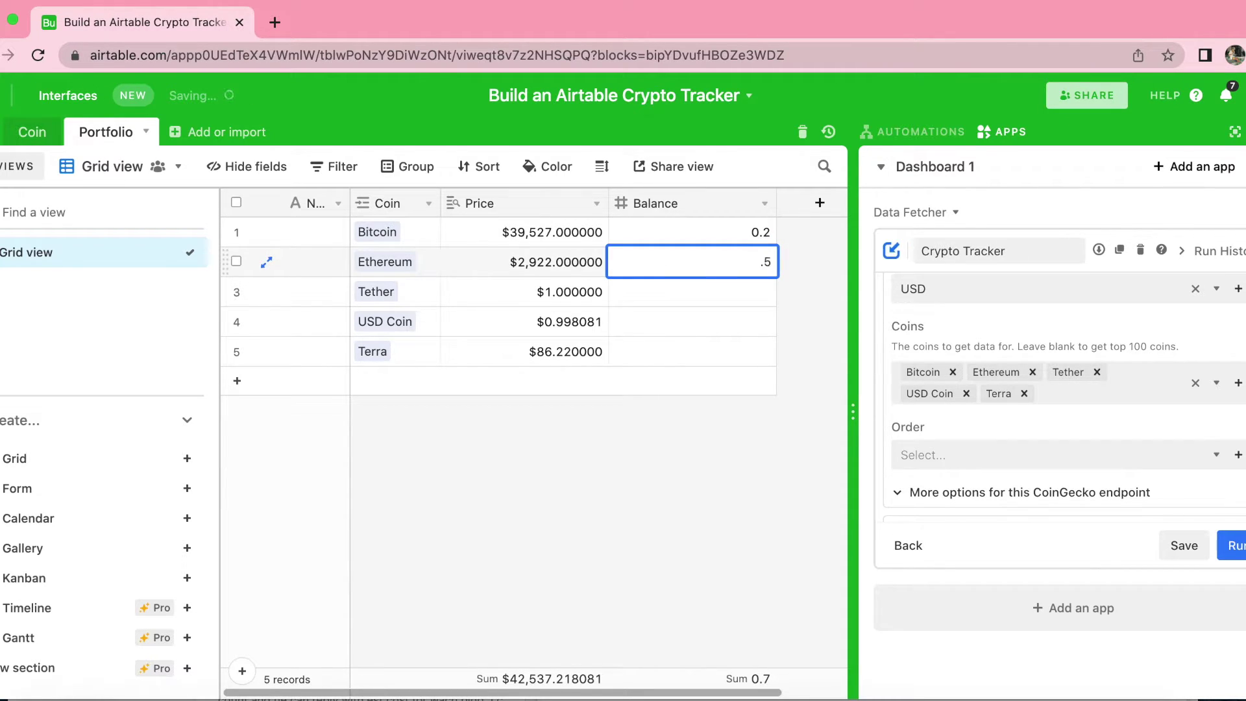
left_click(692, 292)
type("1.0")
left_click(692, 322)
type("10")
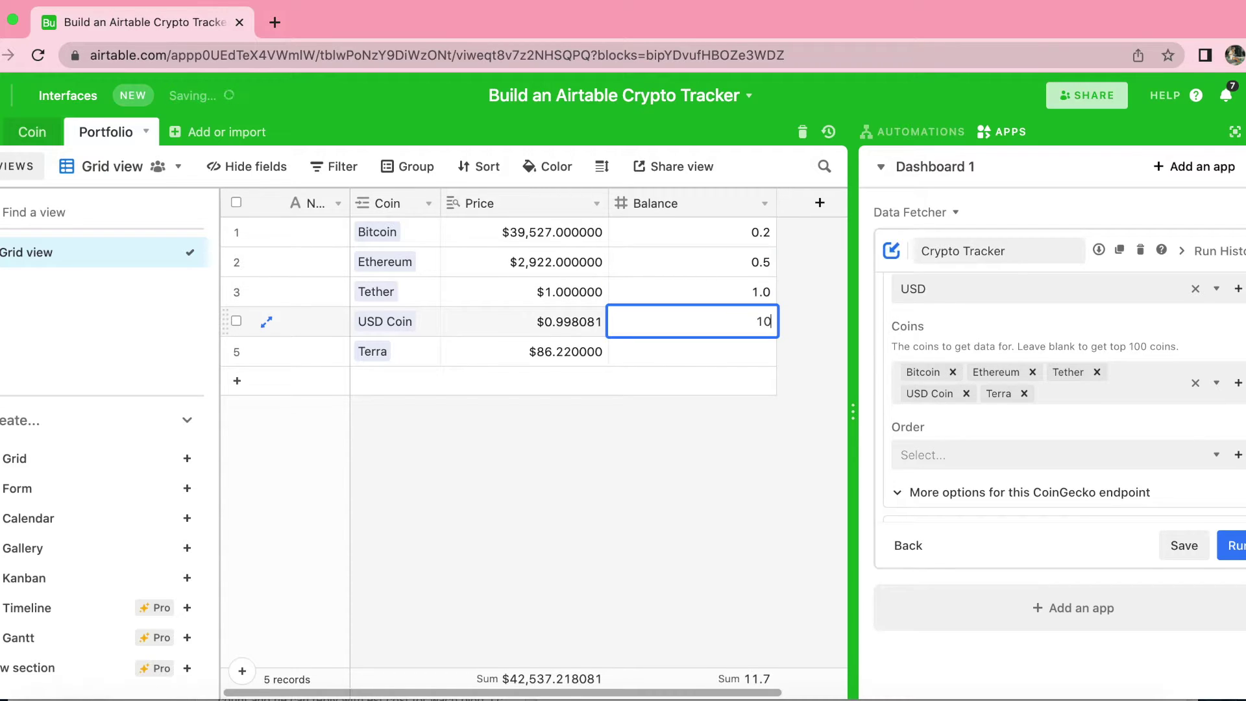
left_click(746, 355)
type("12")
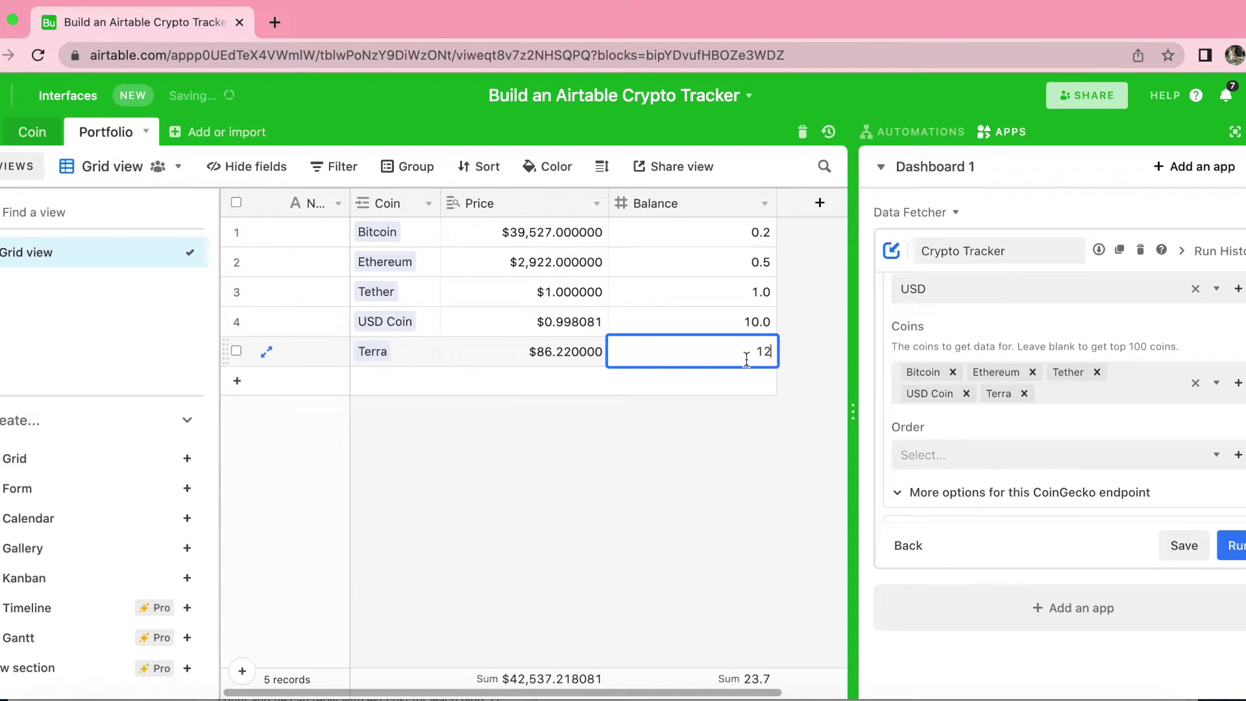
left_click(743, 486)
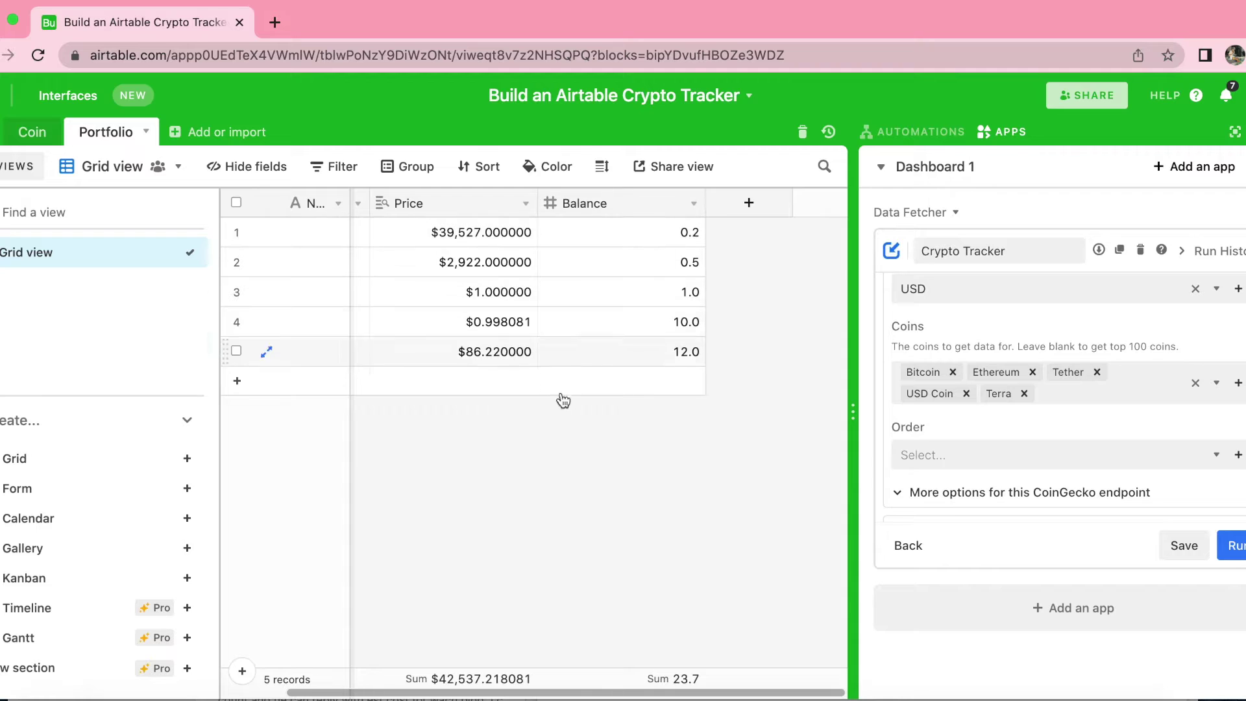
Create a 'Value' formula field with {Price}*Balance, formatted as dollar currency.
left_click(747, 206)
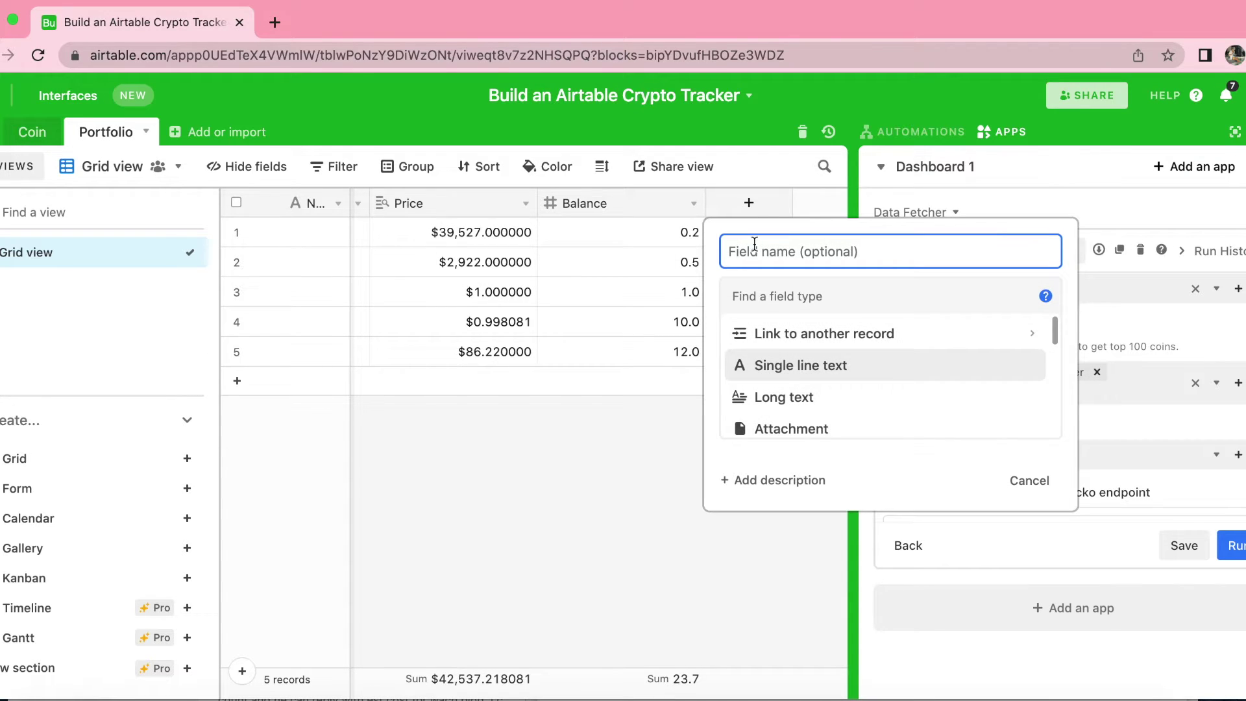
type("Value")
left_click(771, 298)
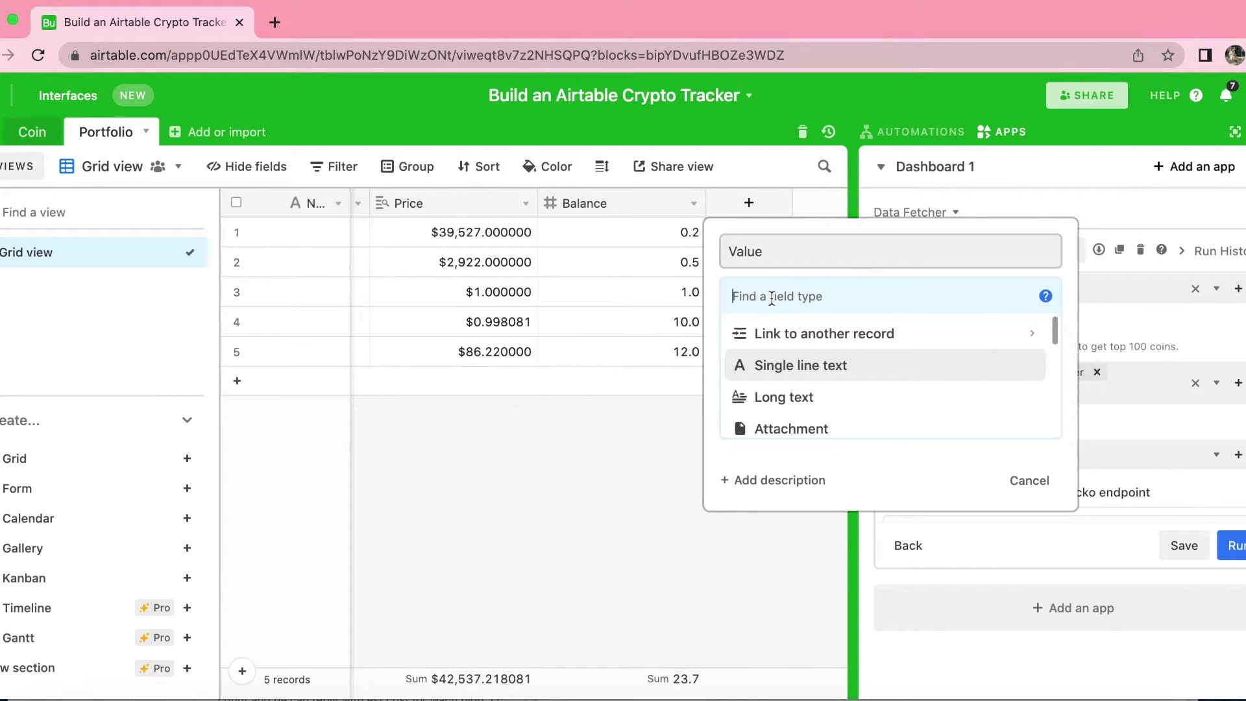
type("form")
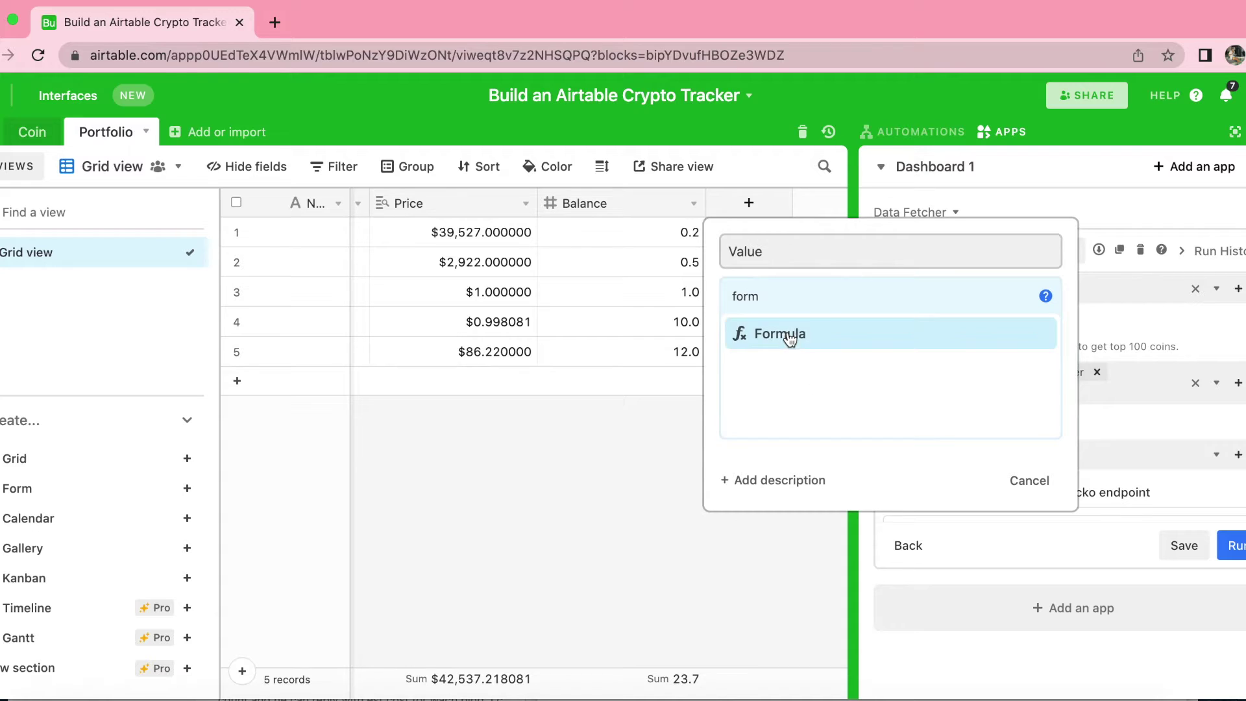
left_click(790, 338)
left_click(780, 417)
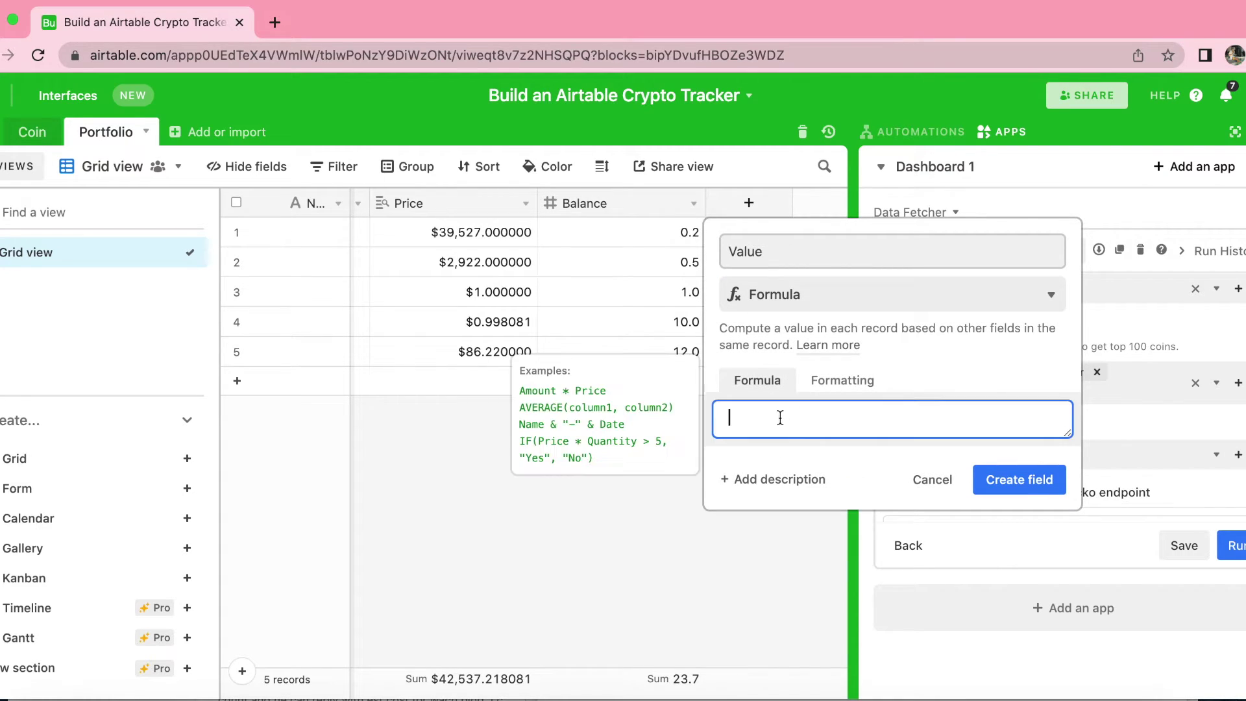
left_click(740, 414)
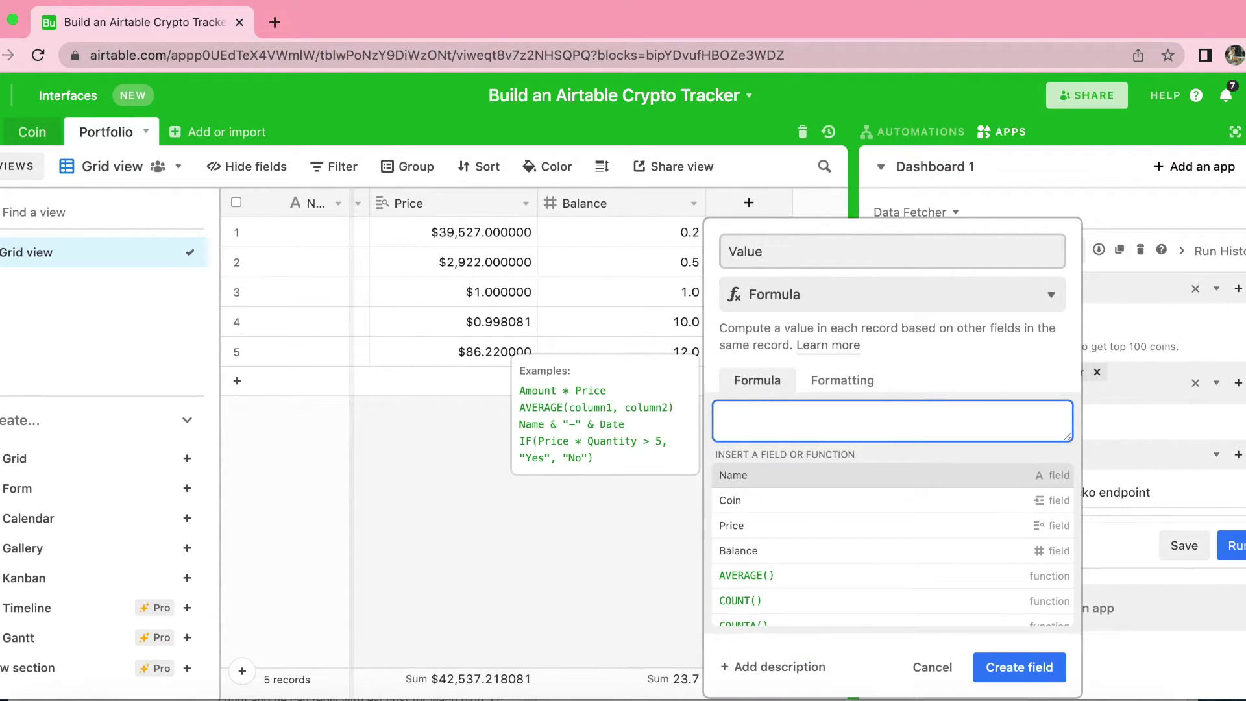
type("{Price}")
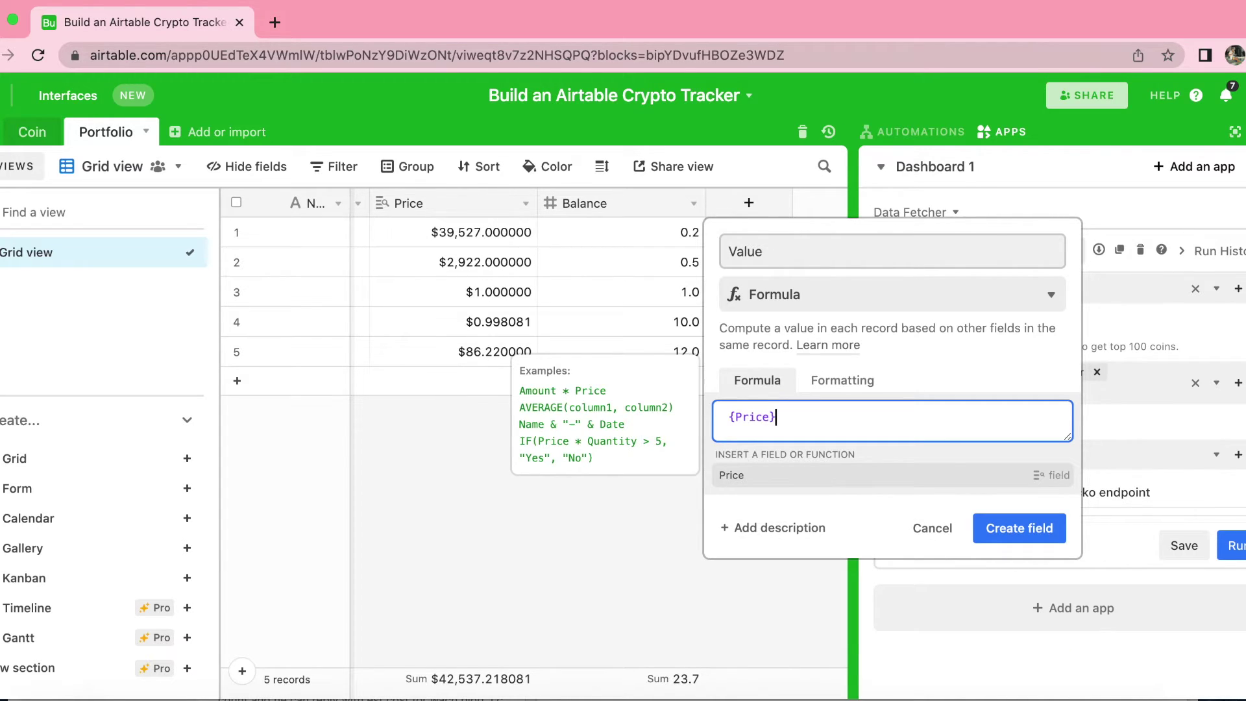
type("*Balance")
left_click(816, 384)
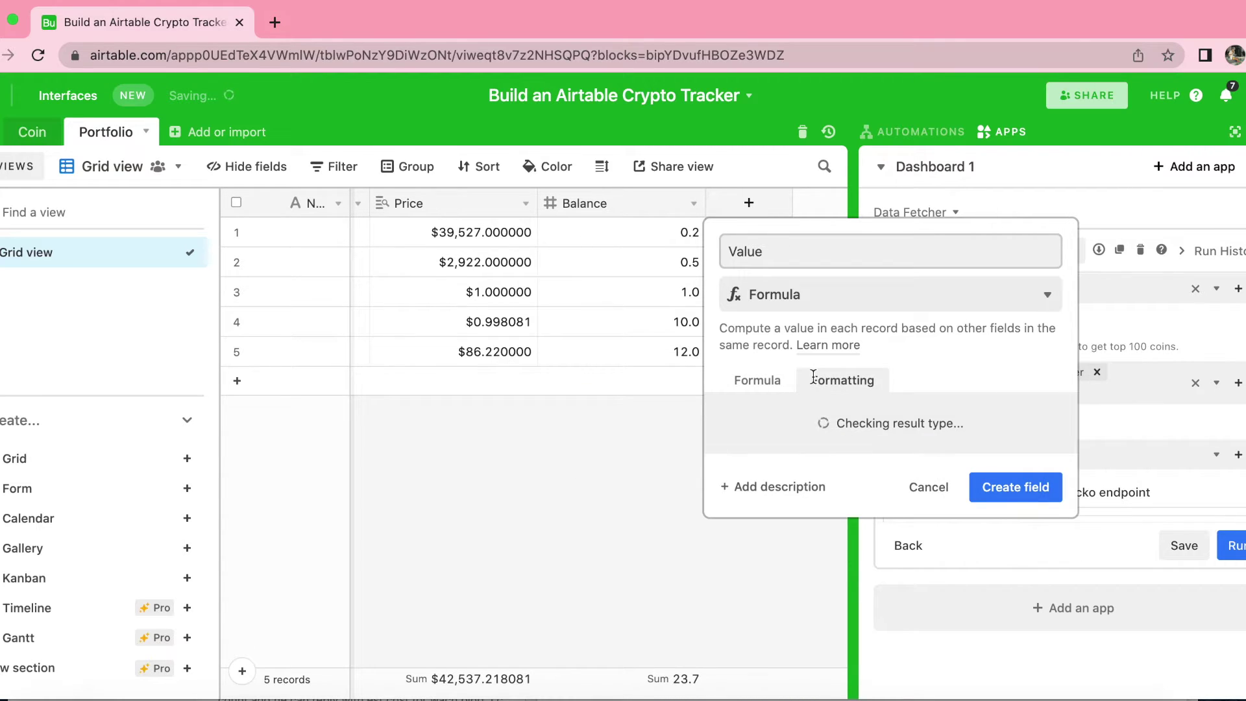
left_click(852, 445)
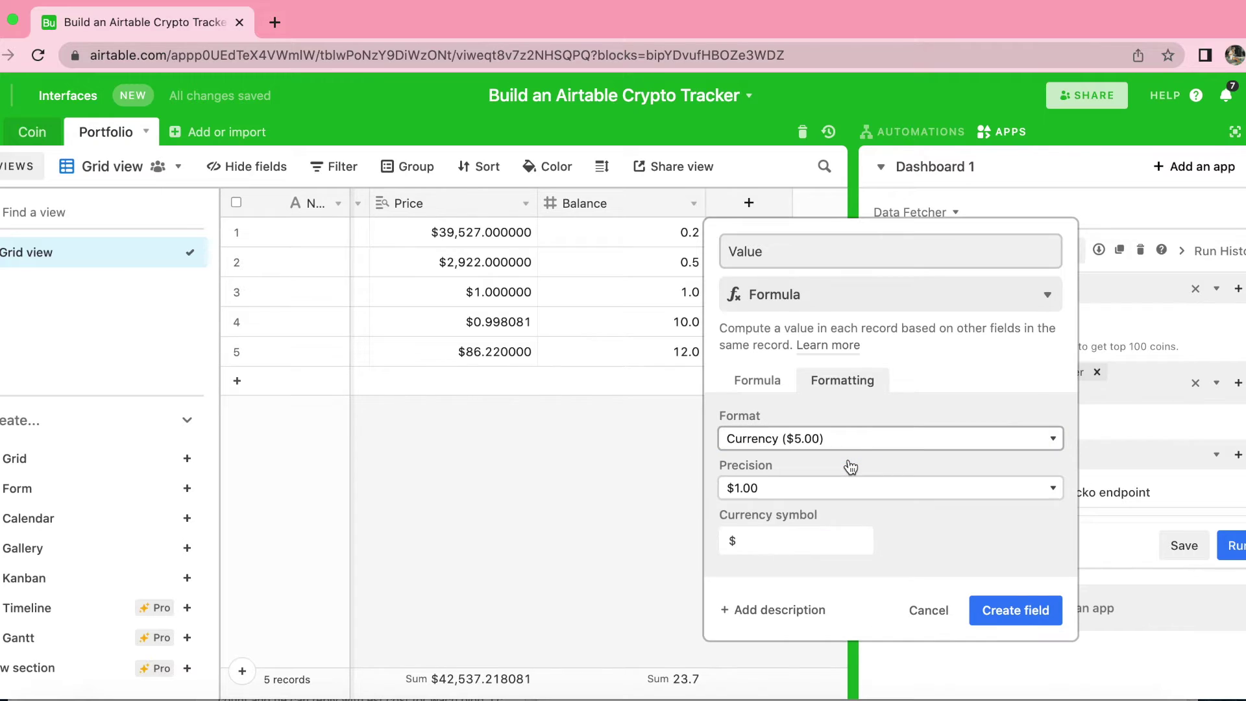
left_click(1027, 615)
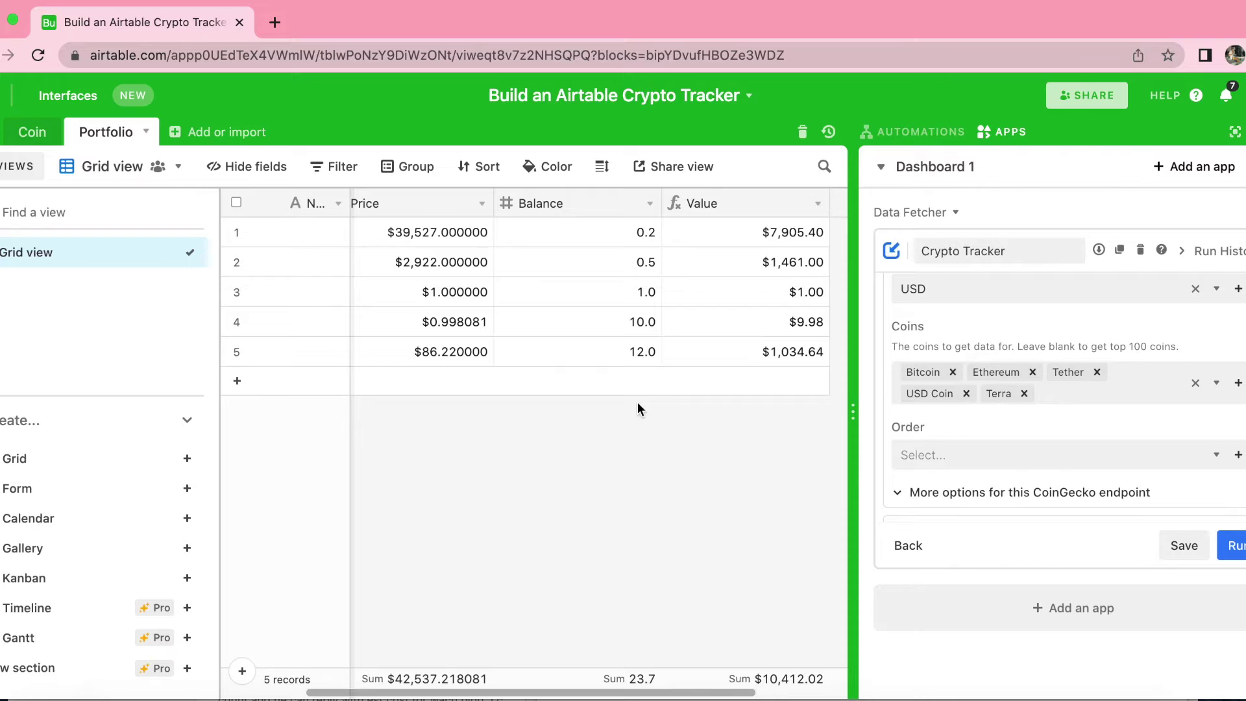
Create a 'Price Change 24H' lookup field that pulls Price change 24h through the Coin link.
scroll(799, 293, "right", 3)
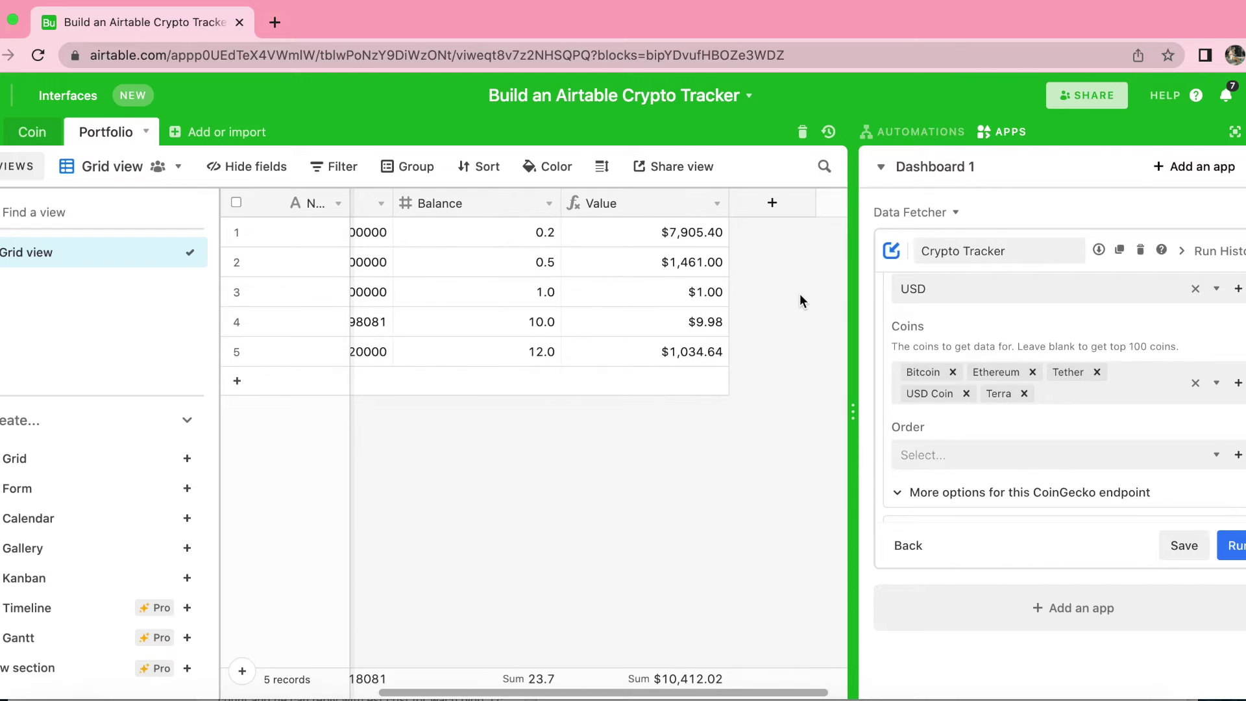
left_click(773, 204)
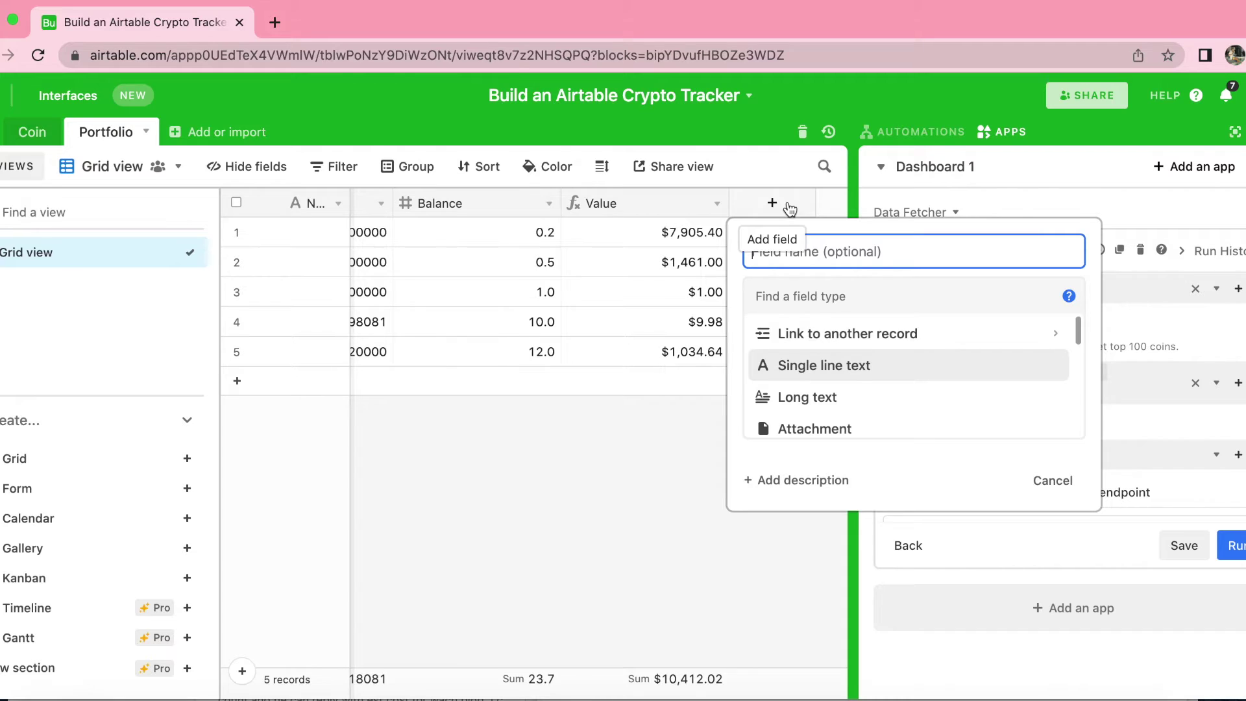
type("Price Chan")
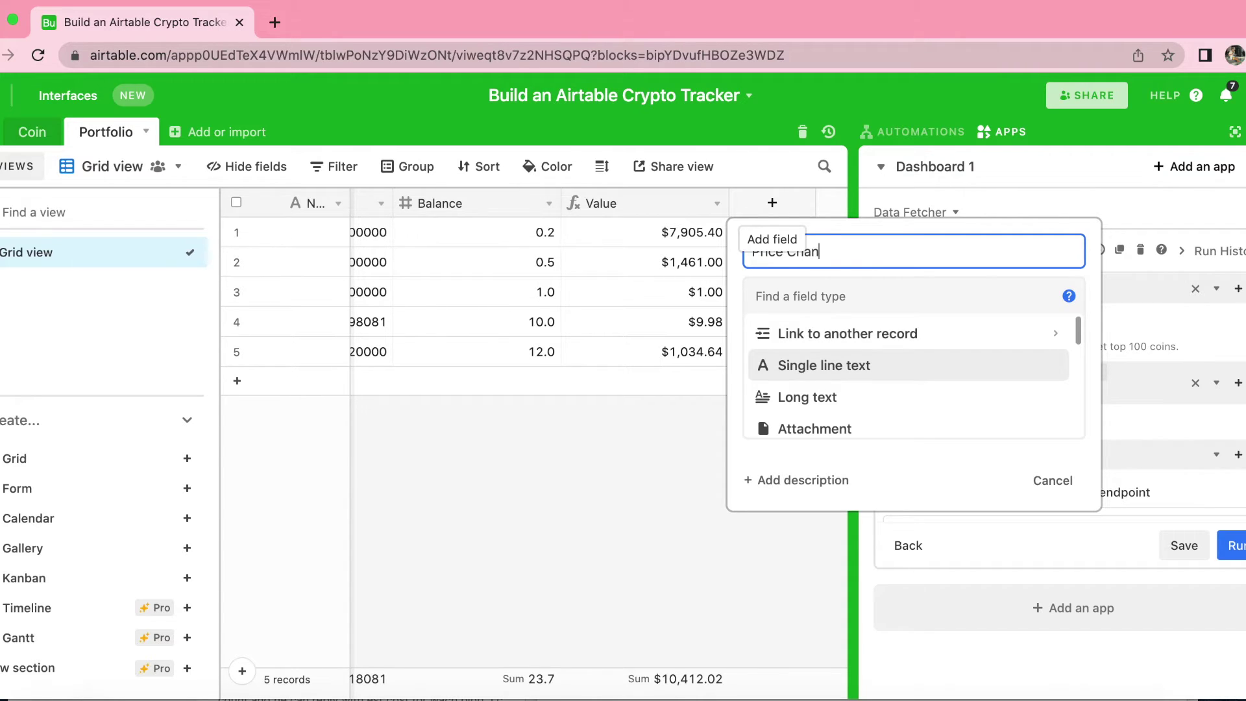
type("ge 24H")
left_click(866, 300)
type("lookup")
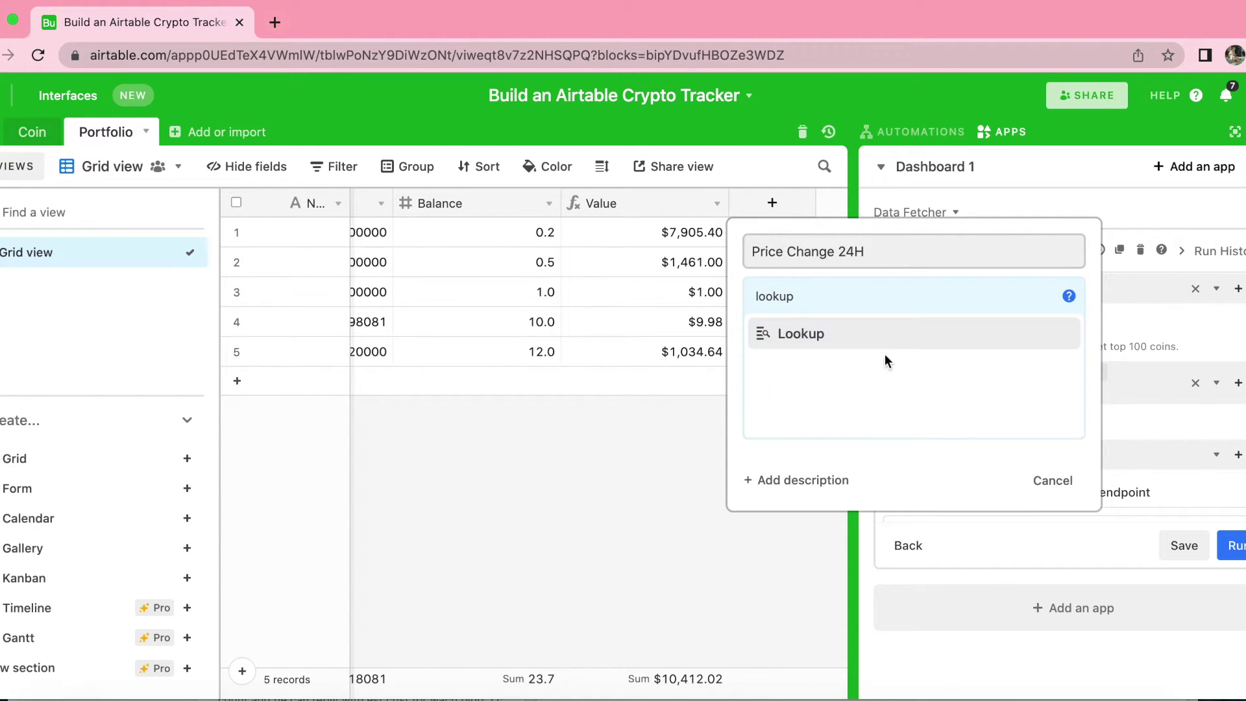
left_click(871, 341)
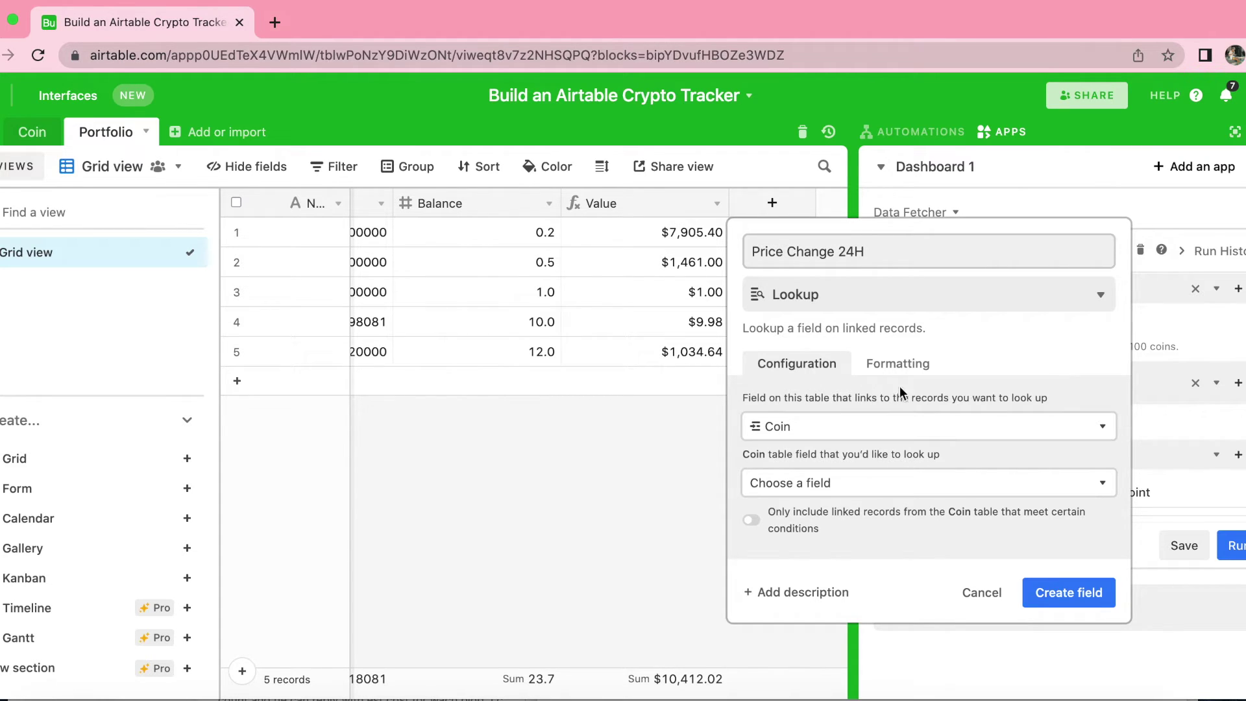
left_click(868, 496)
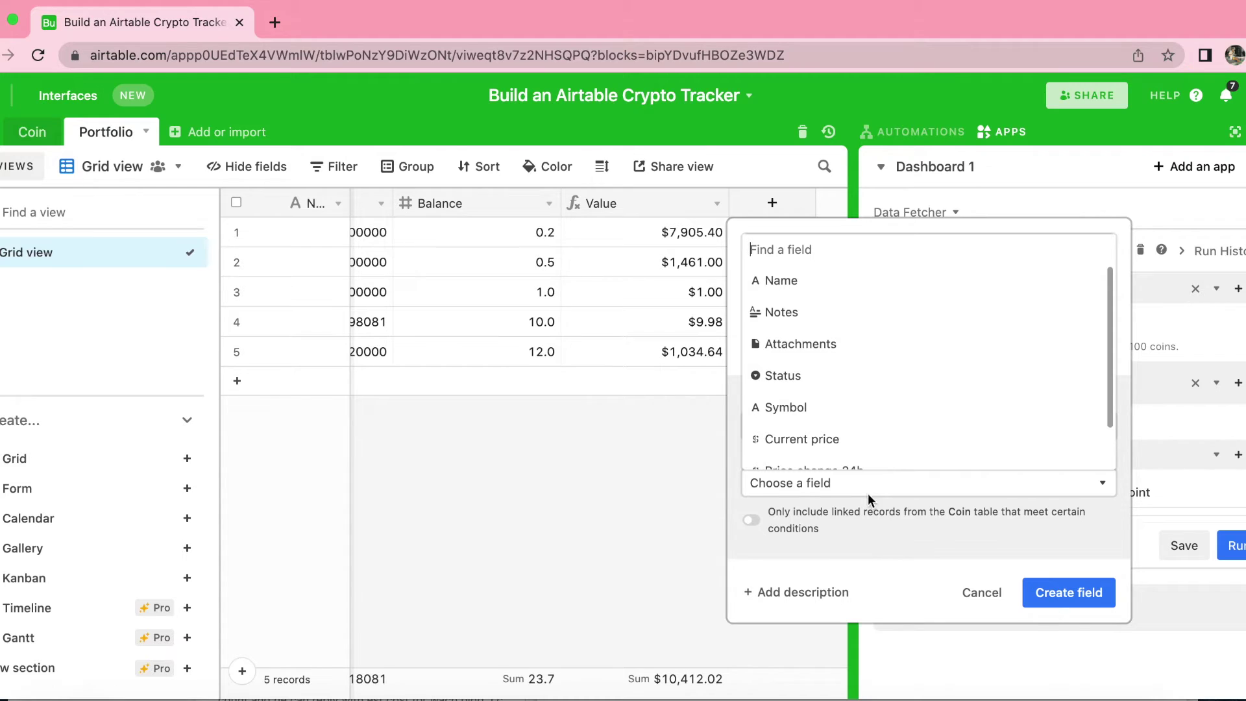
scroll(865, 431, "down", 2)
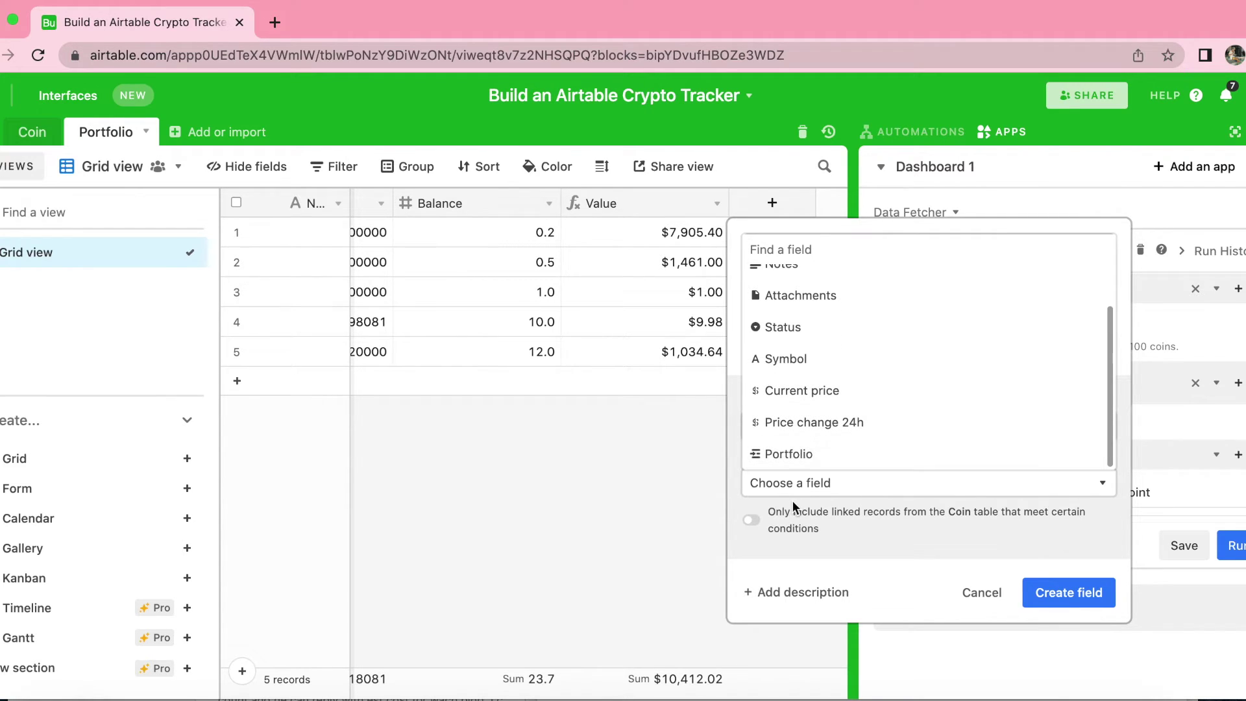
left_click(809, 434)
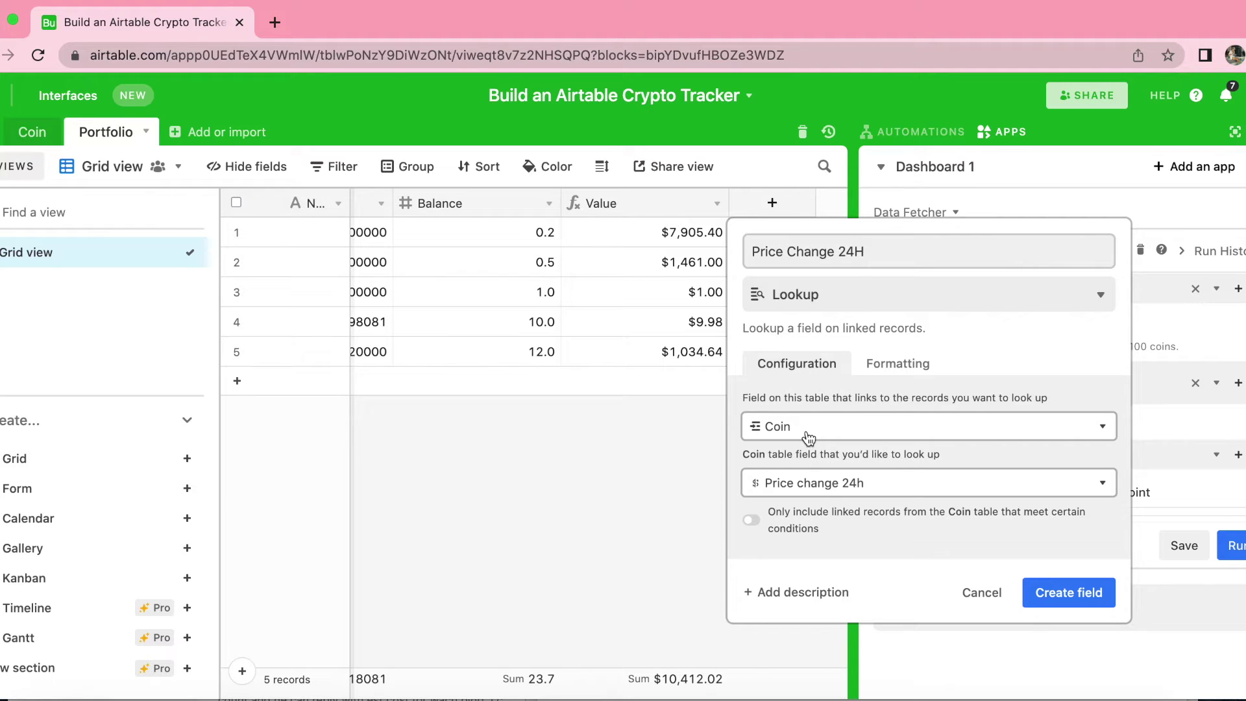
left_click(1048, 605)
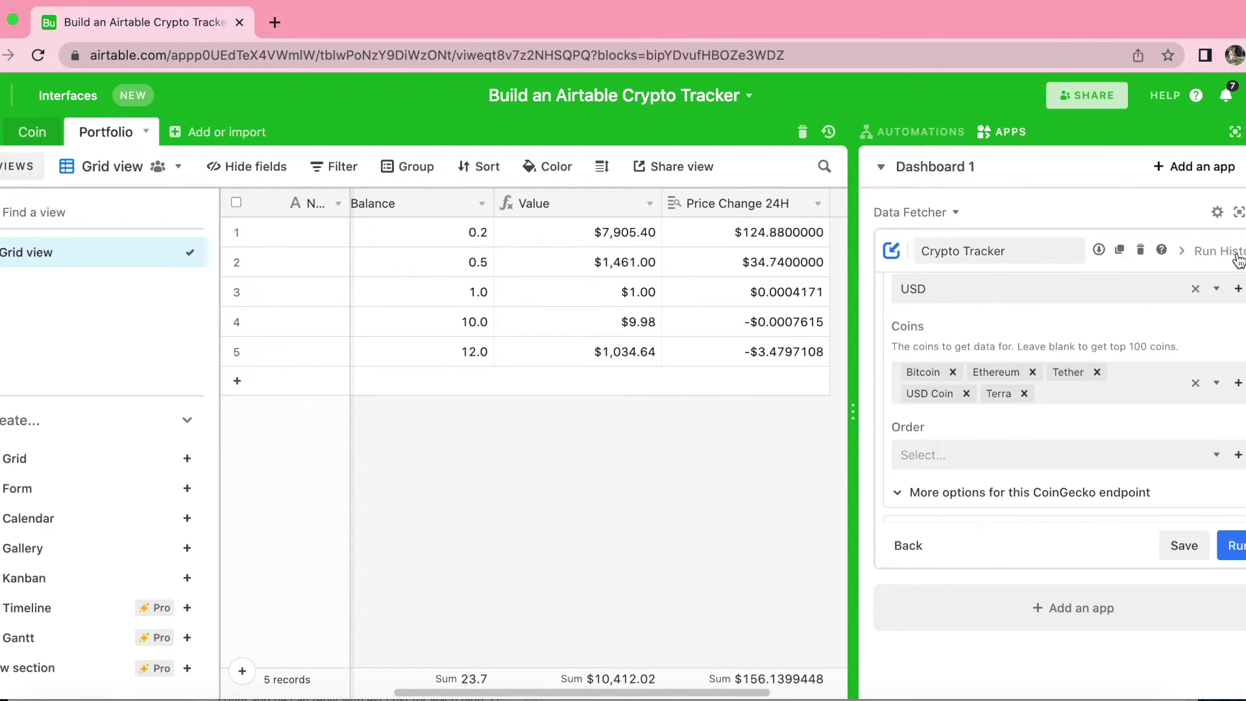
Expand Data Fetcher to full screen and begin adding an Airtable API key under Schedule.
left_click(1239, 214)
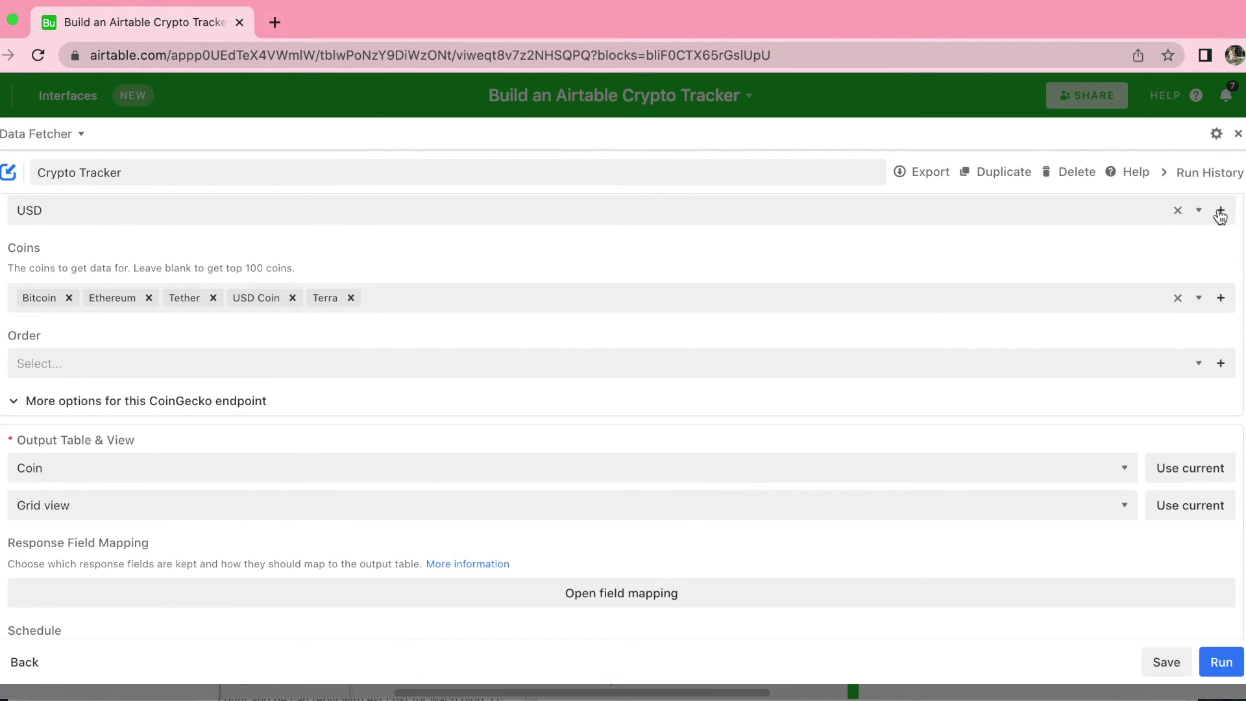
scroll(524, 595, "down", 2)
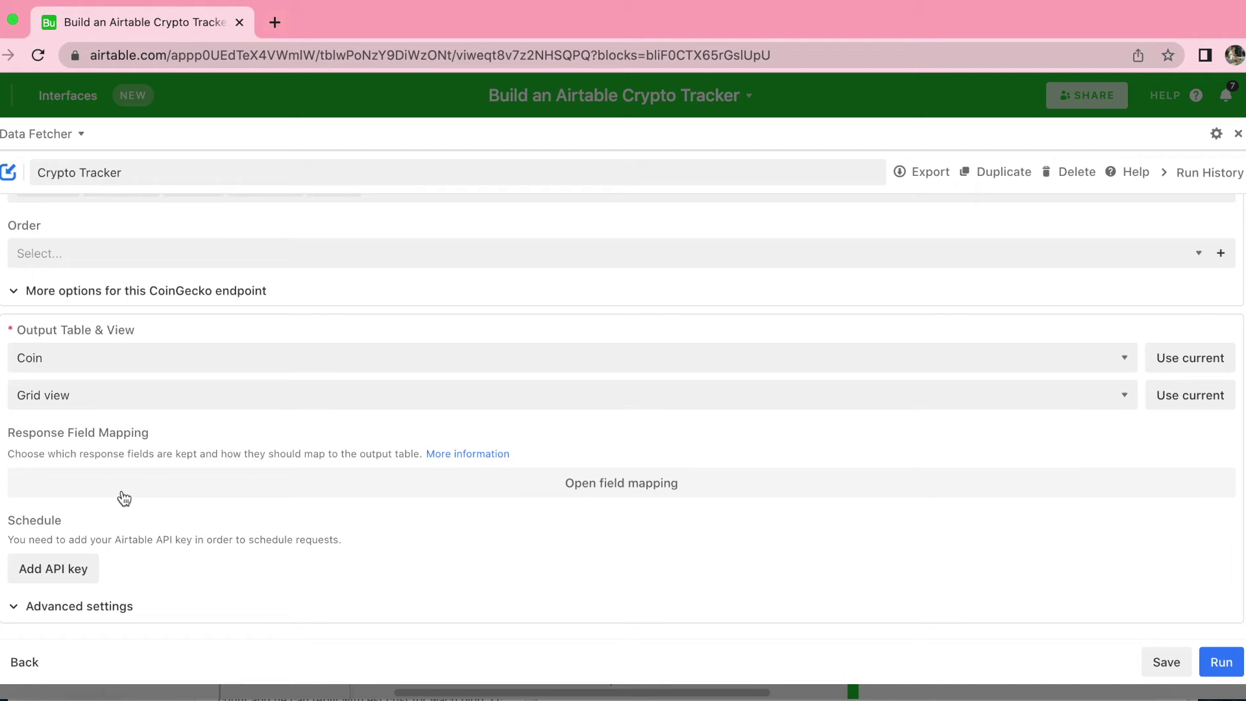
left_click(38, 574)
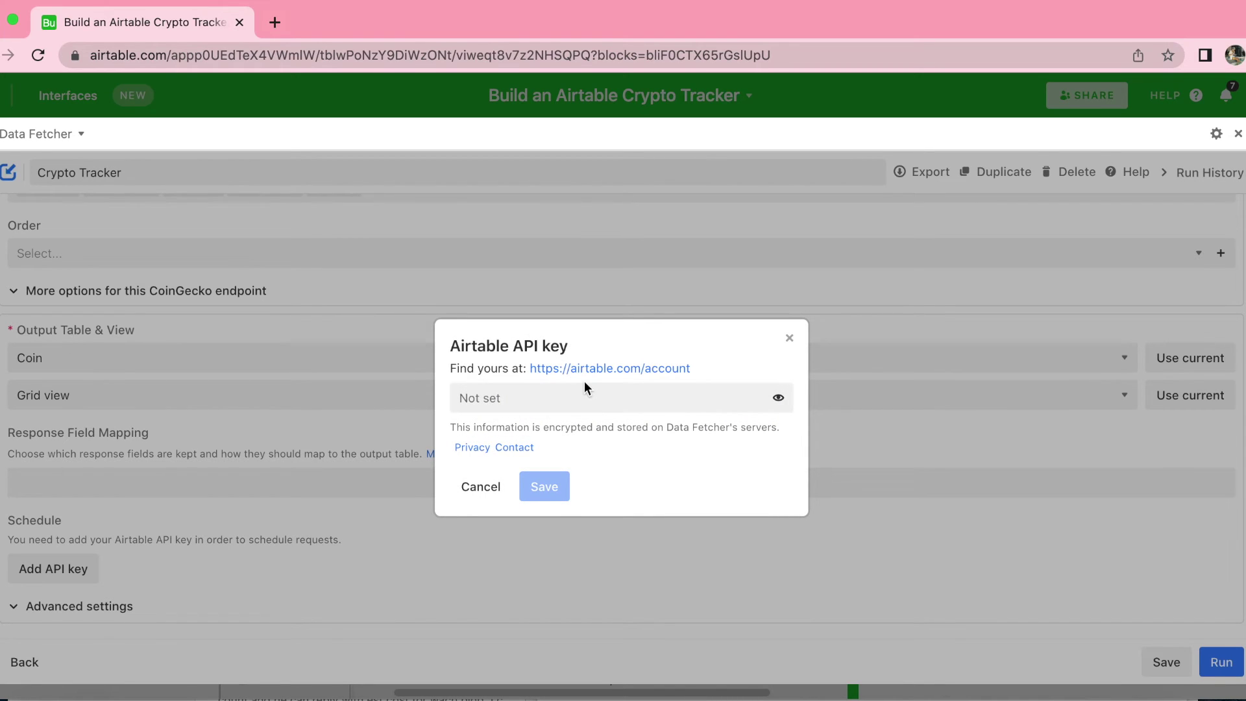
Generate a personal API key on the airtable.com account page.
left_click(628, 370)
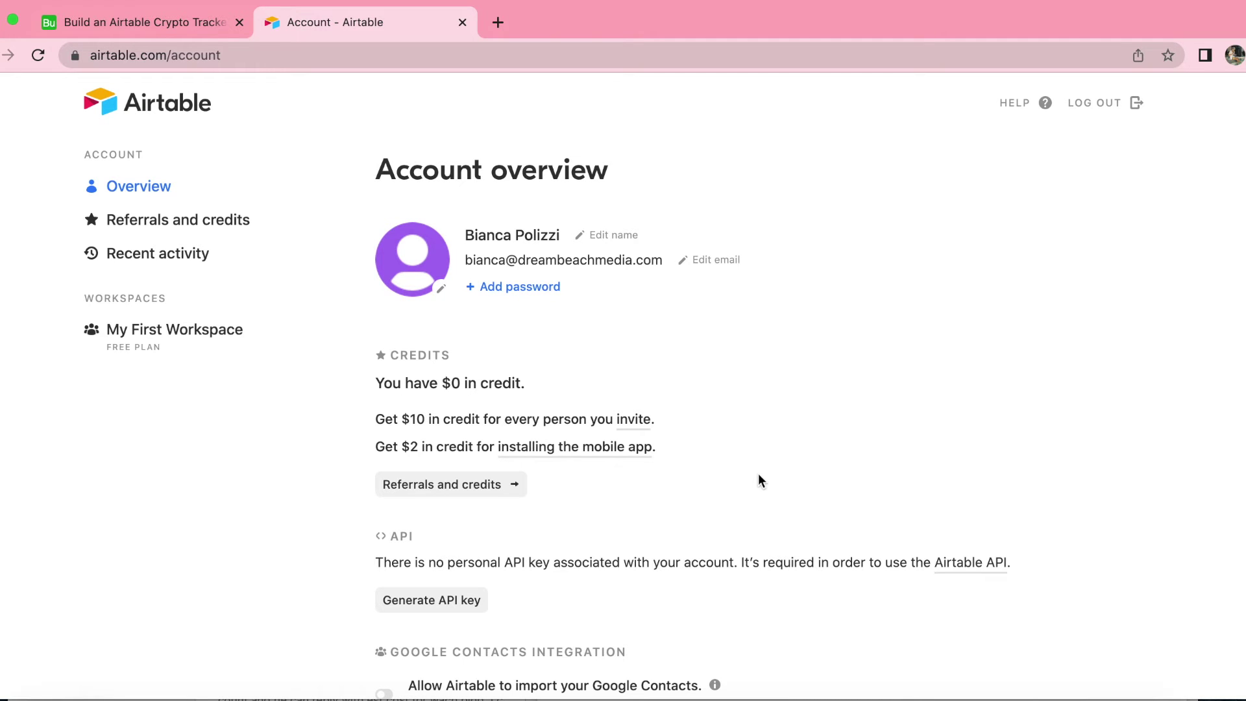
scroll(753, 459, "down", 2)
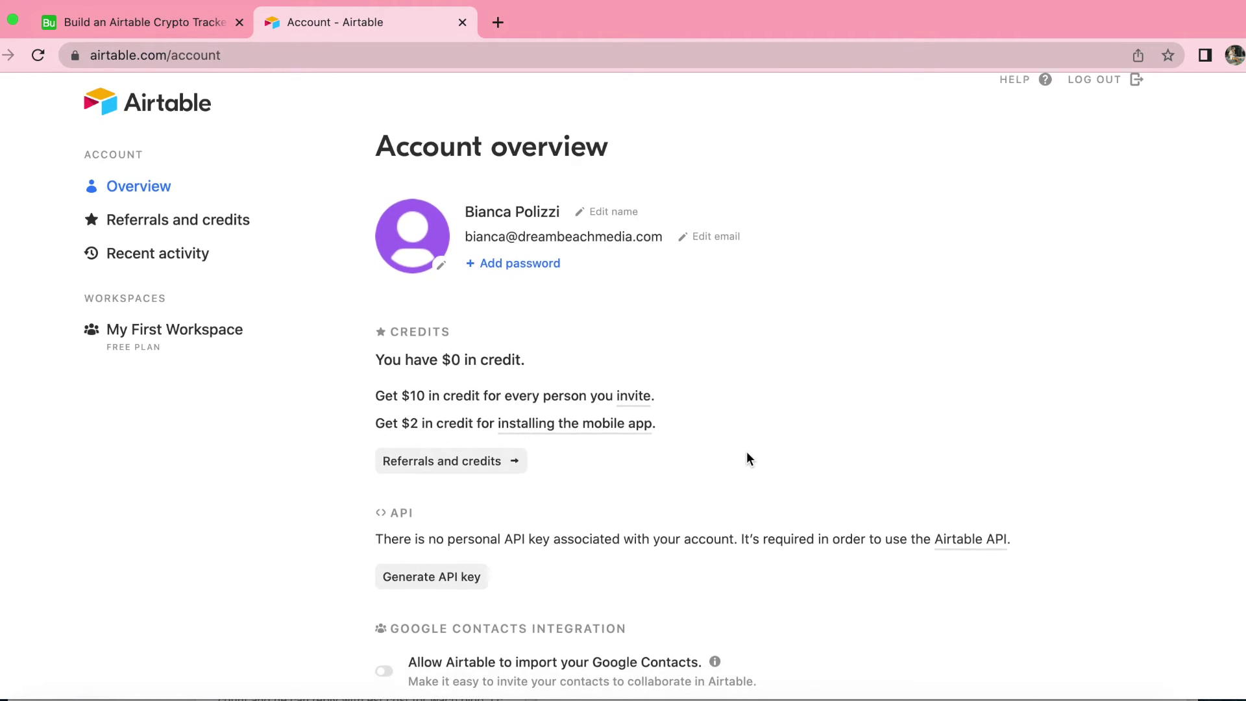
scroll(750, 459, "down", 3)
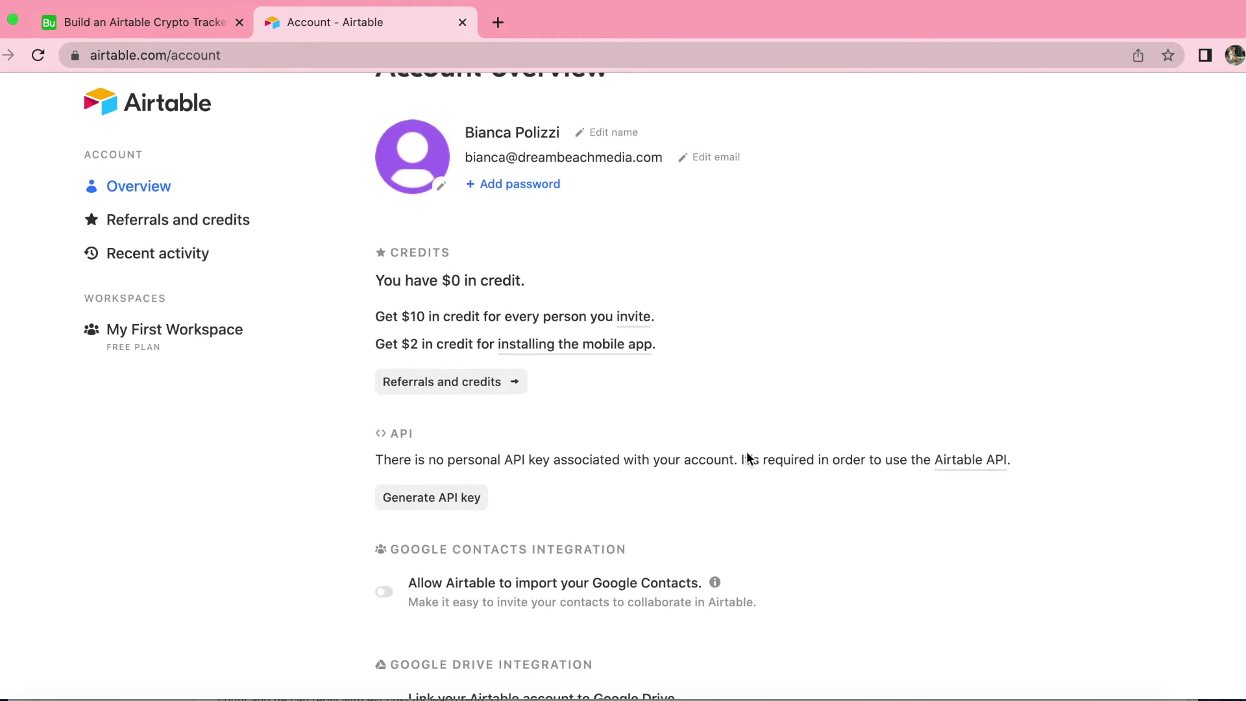
left_click(419, 513)
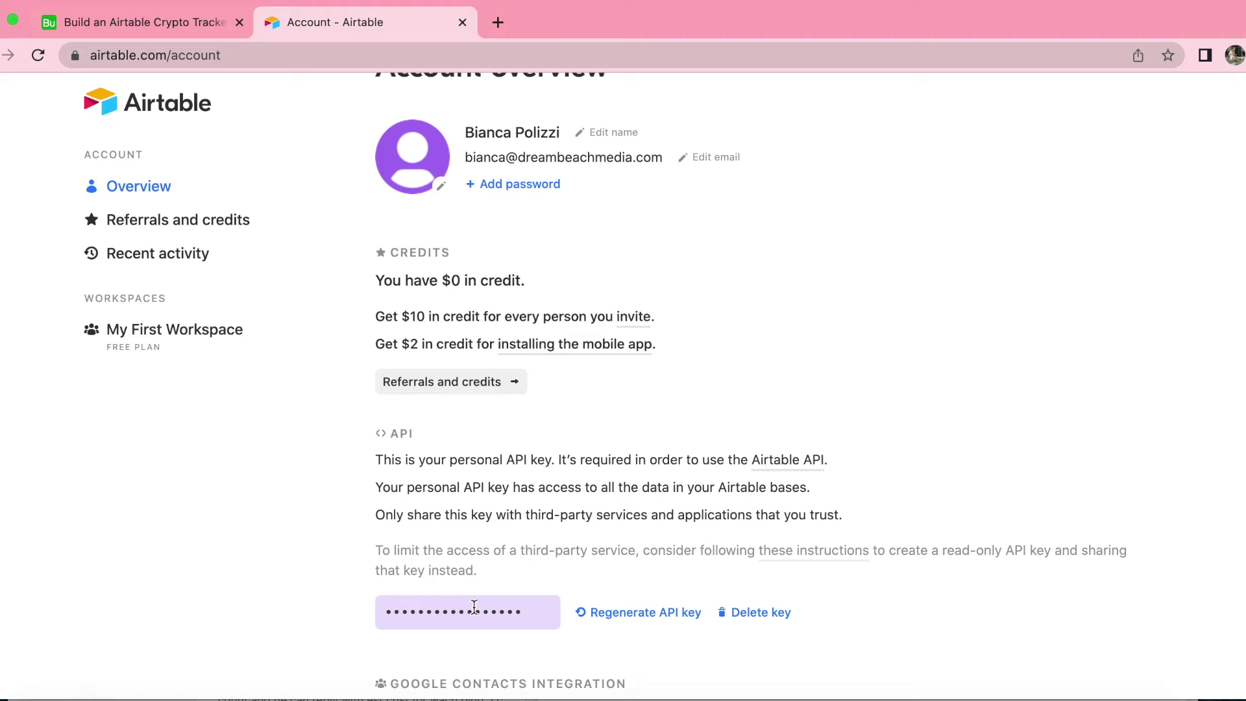
Back in the base, paste the copied API key into Data Fetcher and save it.
left_click(141, 22)
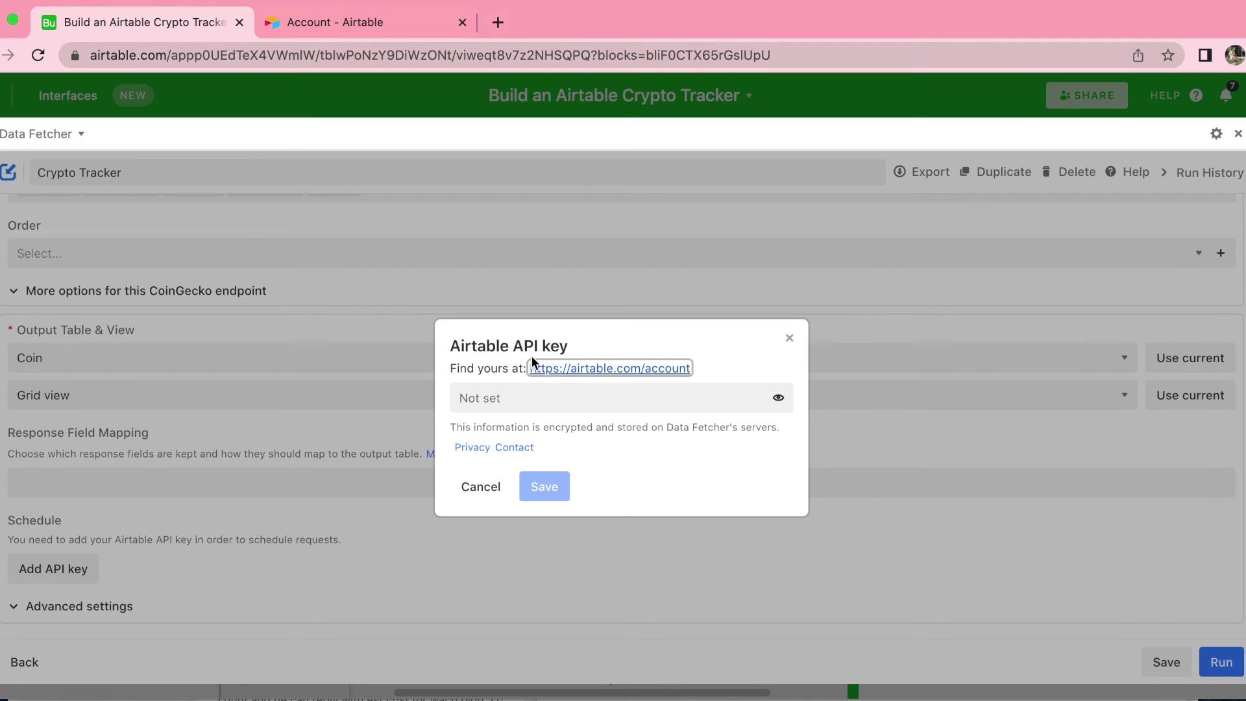
left_click(526, 398)
key("super+v")
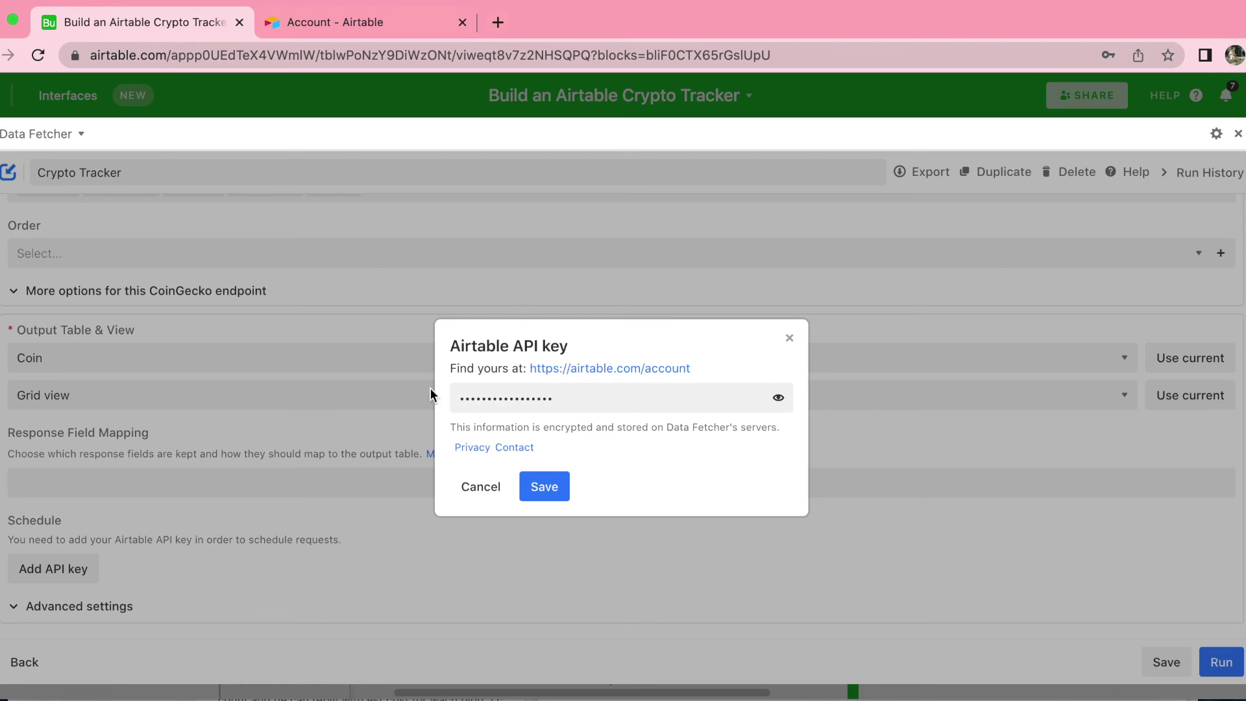
left_click(542, 494)
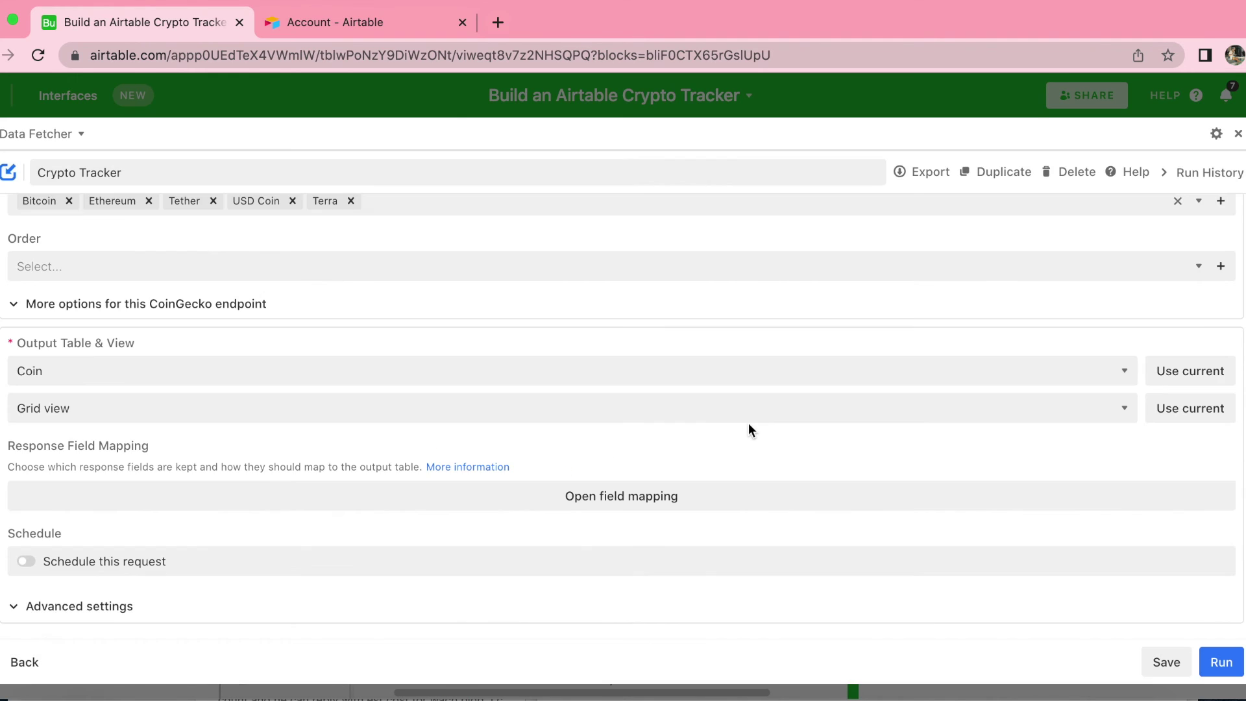
Schedule the request every 15 mins including Saturday and Sunday, save, and exit full screen.
left_click(27, 562)
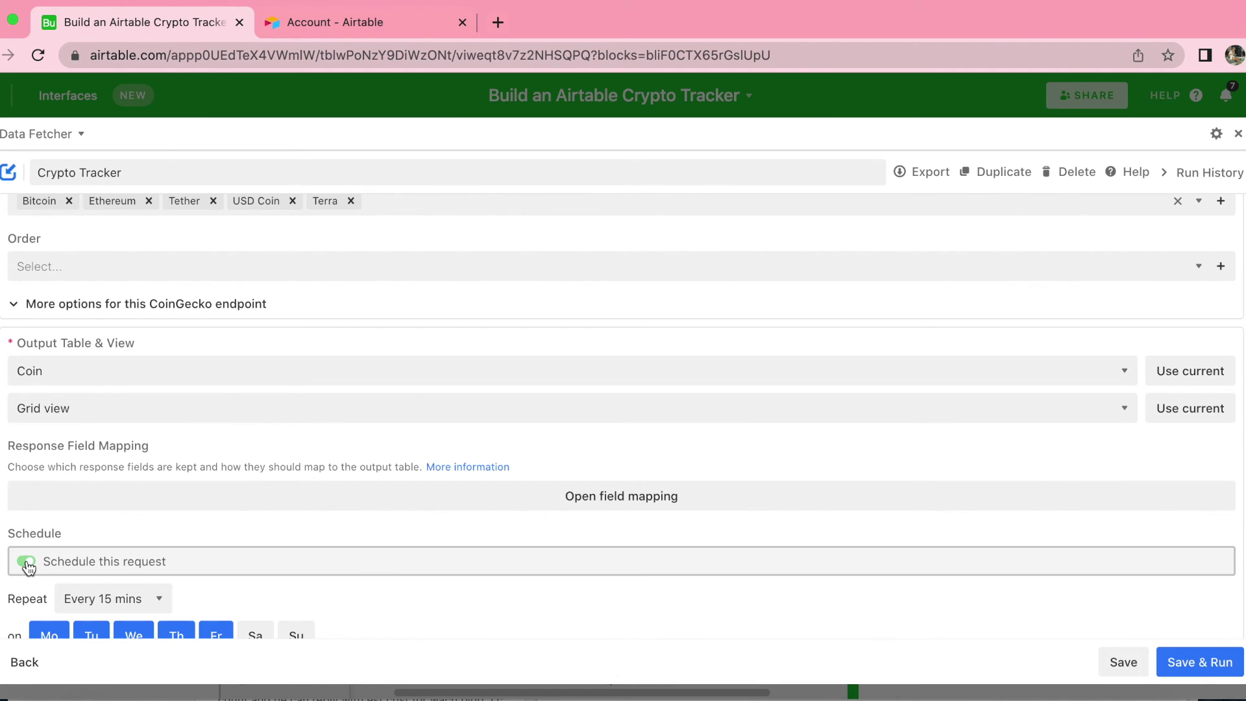
scroll(165, 551, "down", 2)
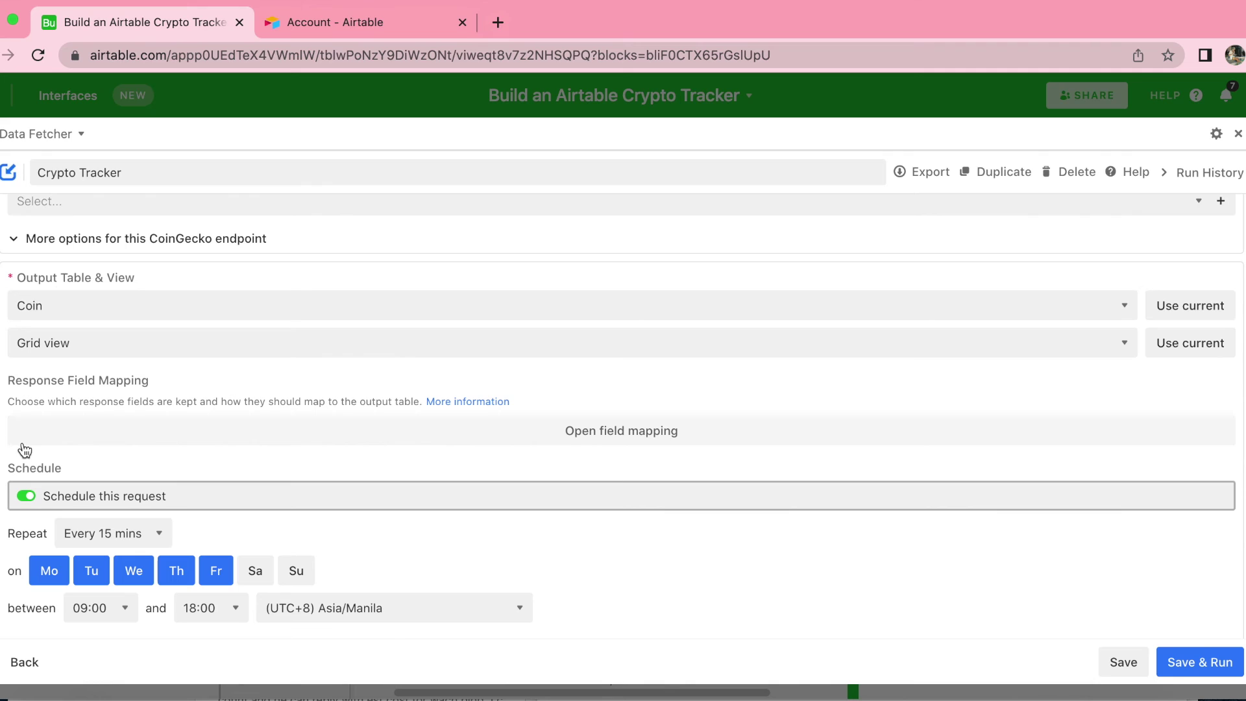
left_click(257, 569)
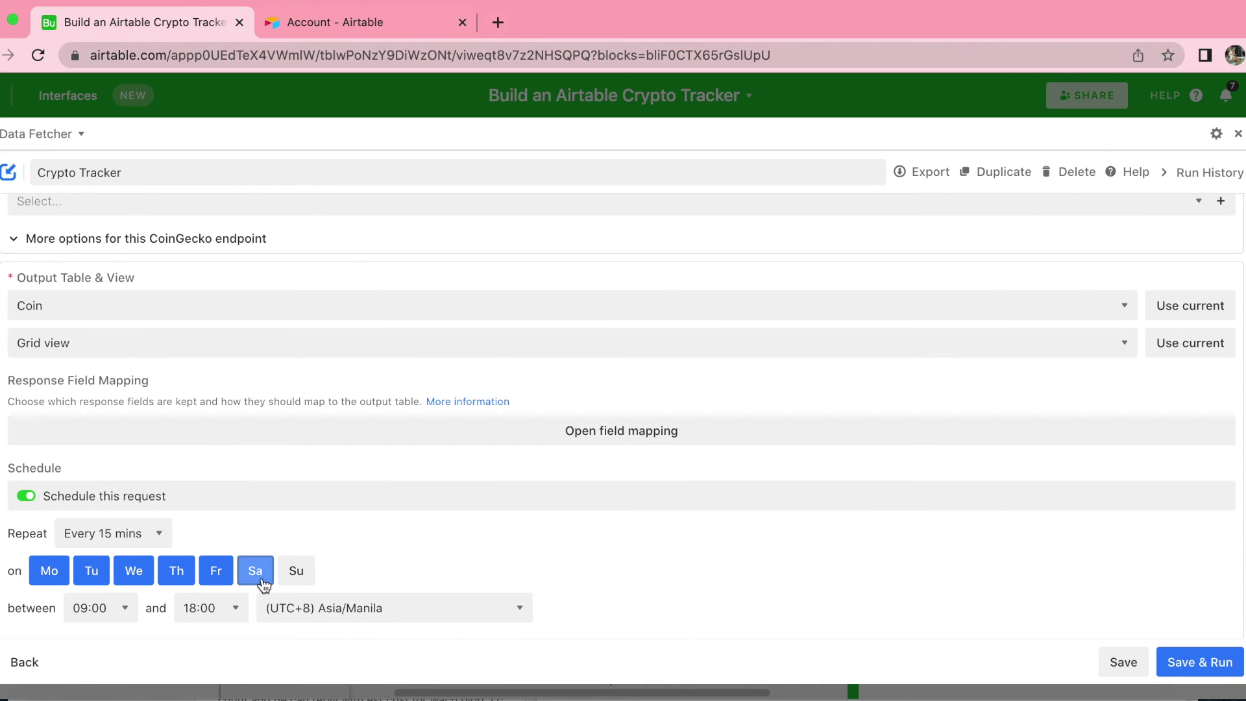
left_click(296, 570)
scroll(373, 569, "down", 1)
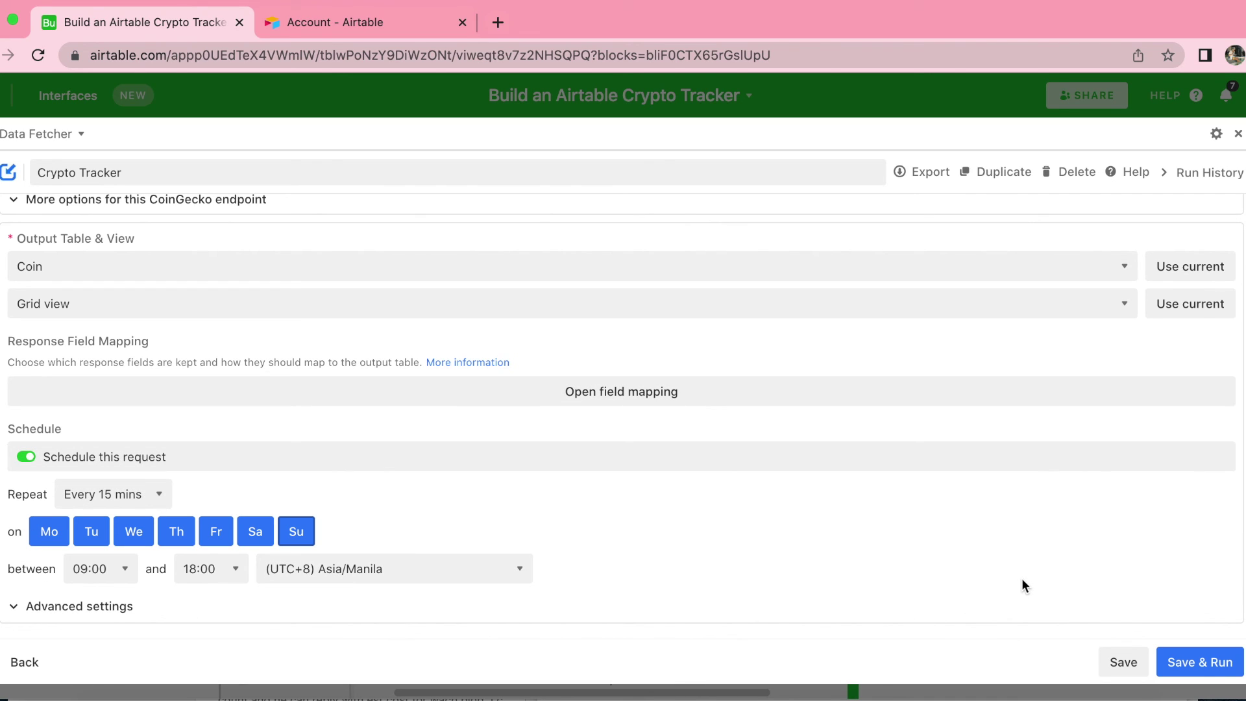
left_click(1121, 669)
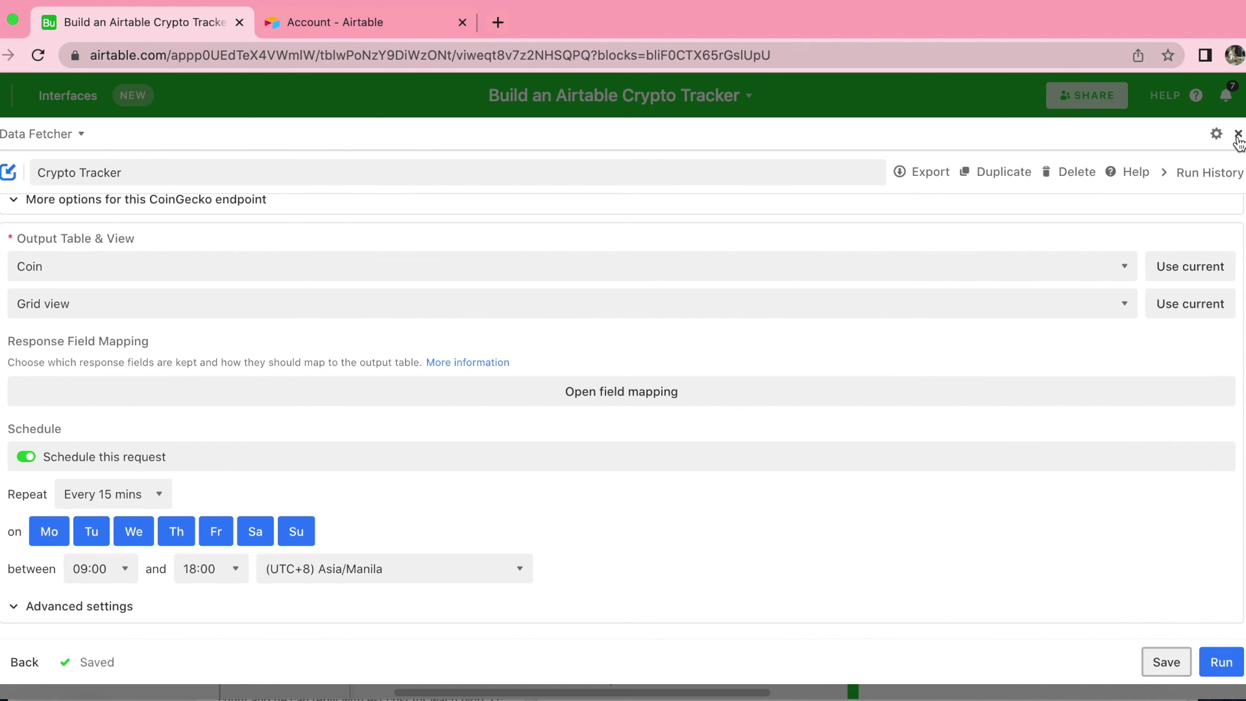
left_click(1237, 133)
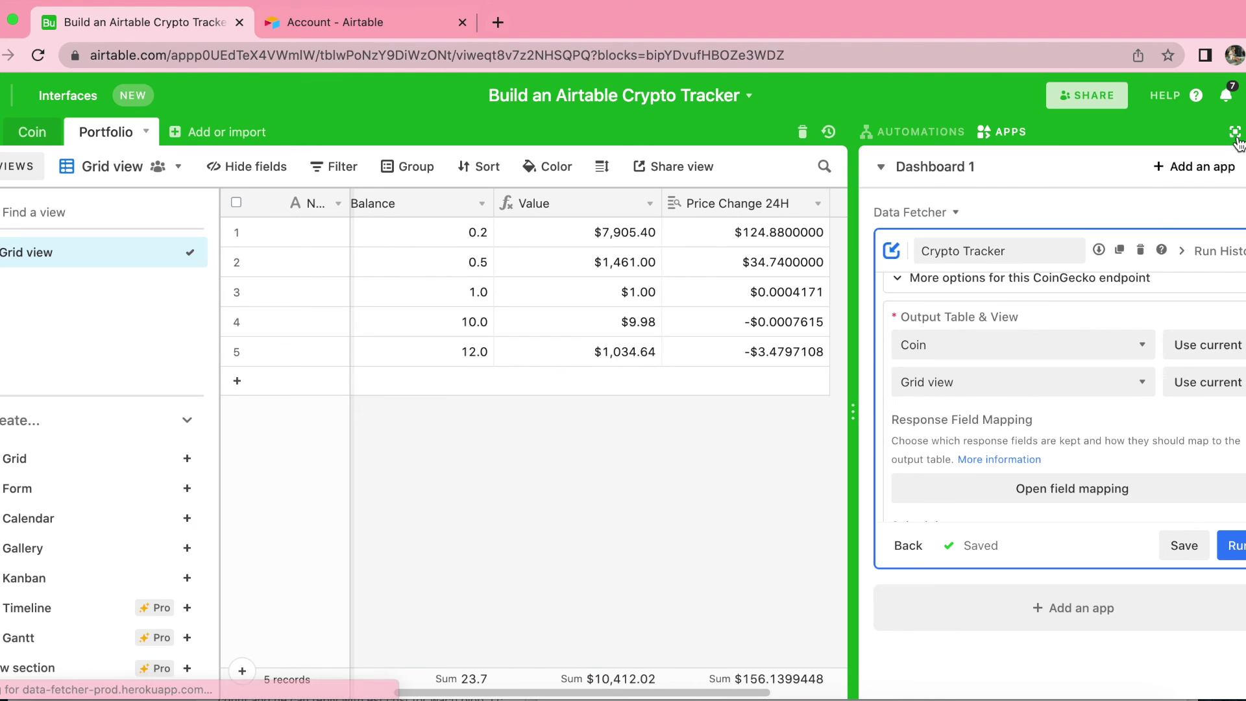